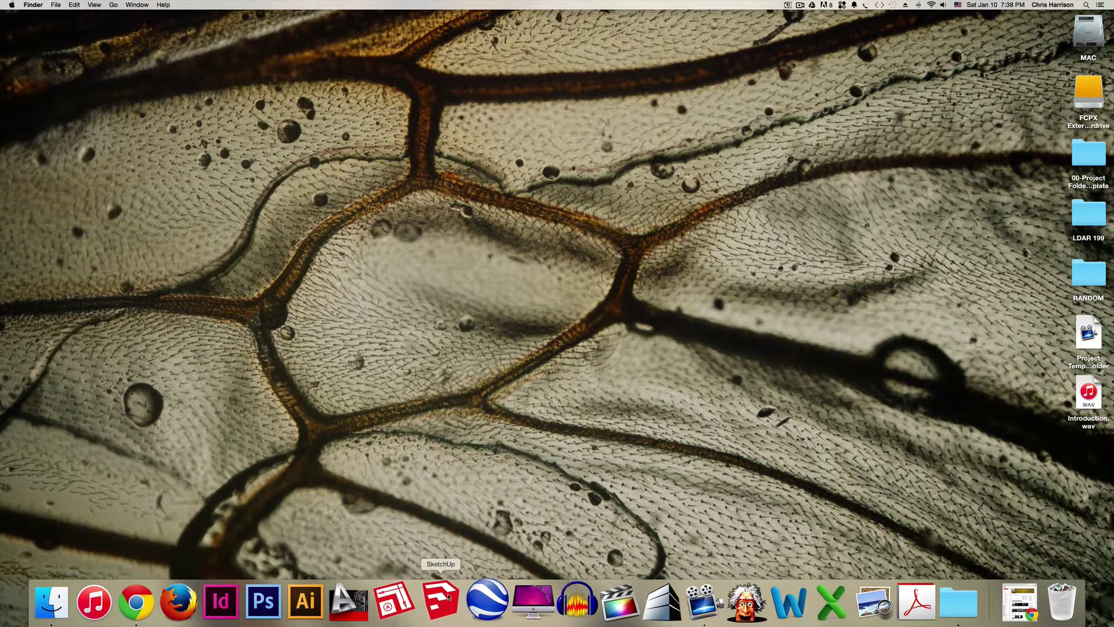
# Step: Launch SketchUp and start a new model from the Architectural Design - Feet and Inches template
pyautogui.click(441, 594)
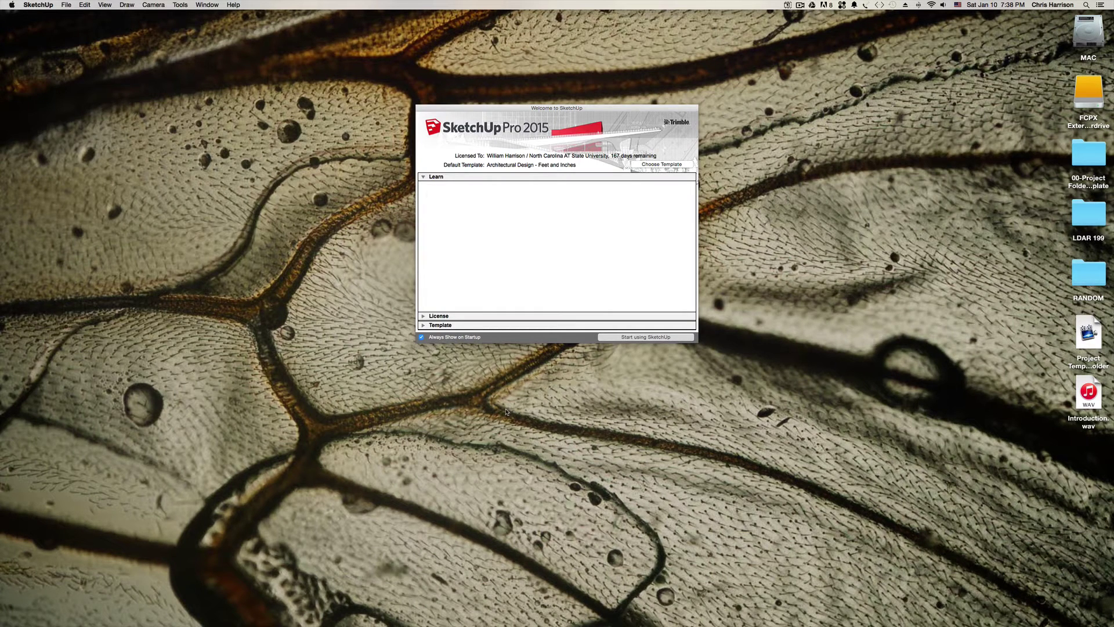
pyautogui.click(423, 325)
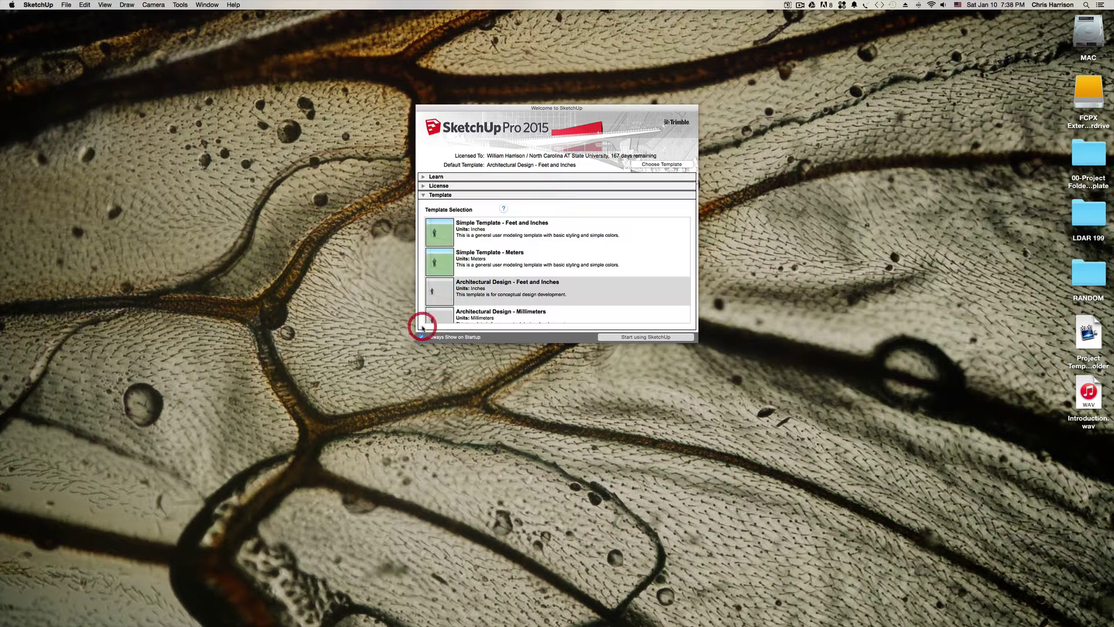
pyautogui.click(437, 299)
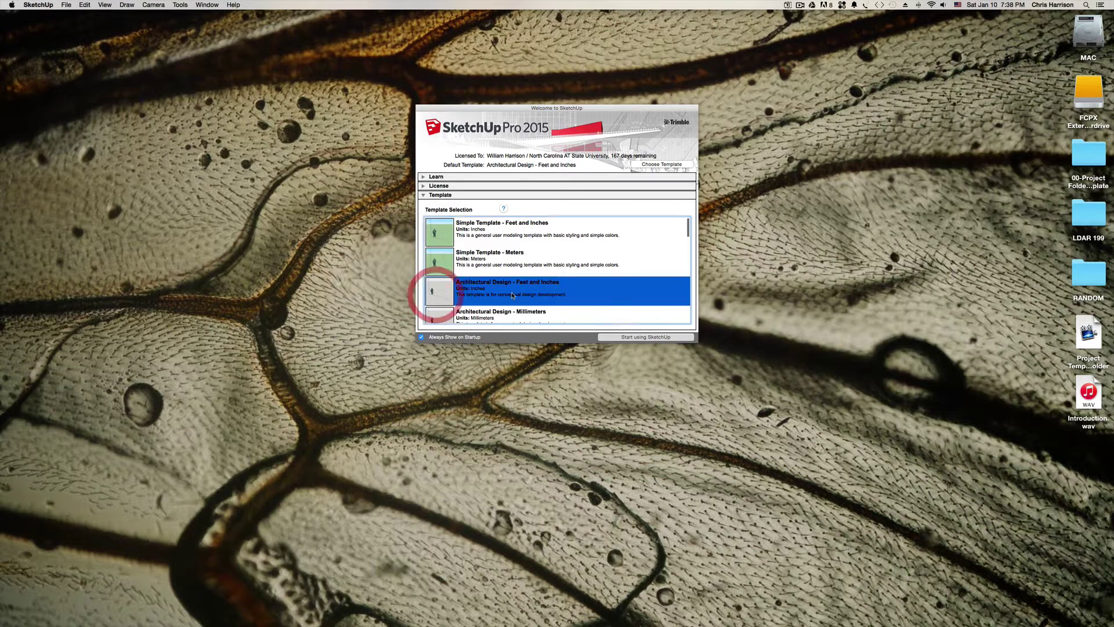
pyautogui.click(645, 337)
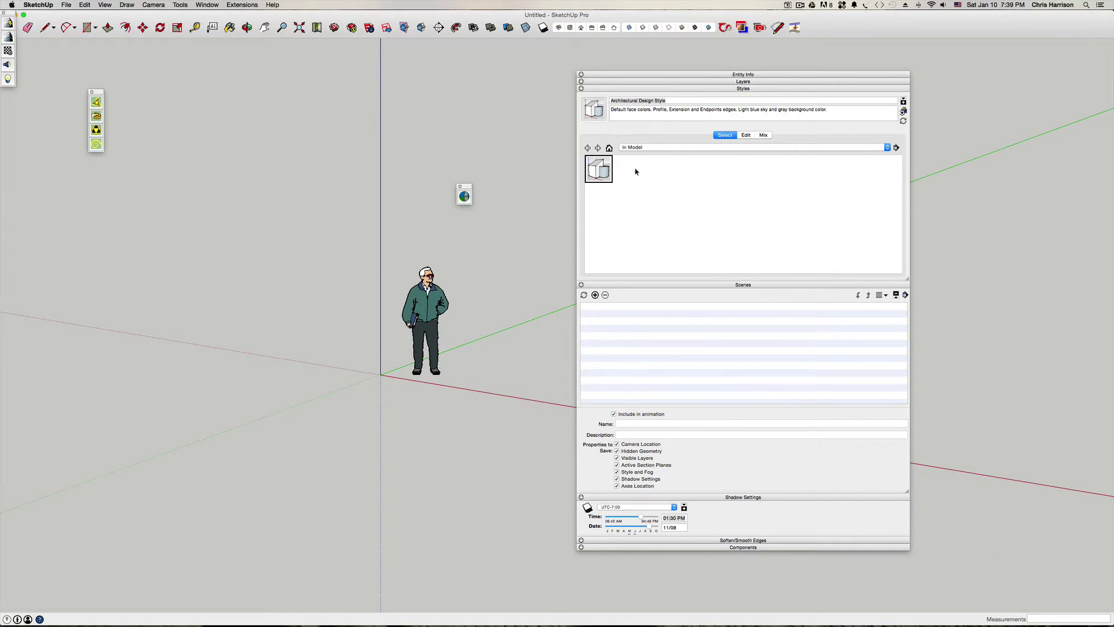
# Step: Close the Entity Info, Layers, Styles, Scenes, Shadow Settings, Soften/Smooth Edges and Components tray panels
pyautogui.click(580, 75)
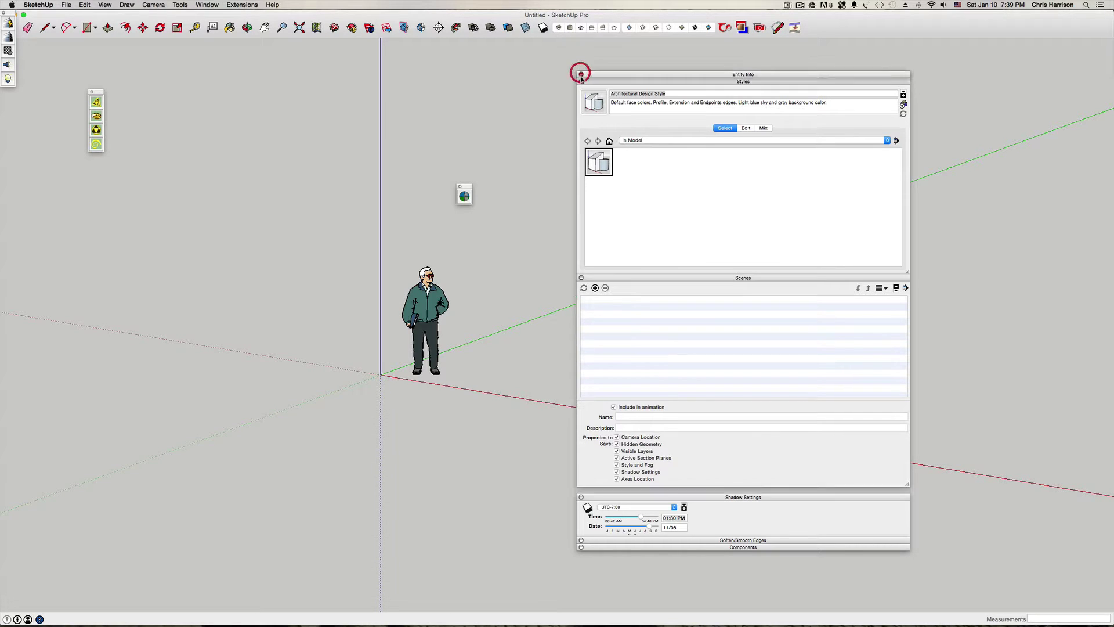
pyautogui.click(580, 74)
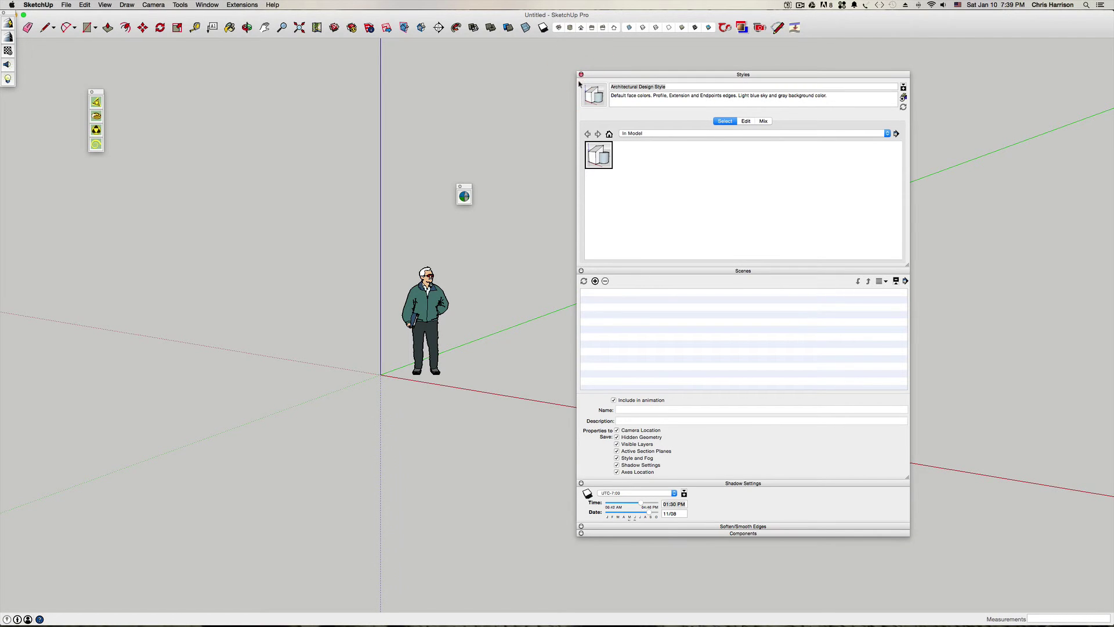
pyautogui.click(581, 75)
pyautogui.click(581, 75)
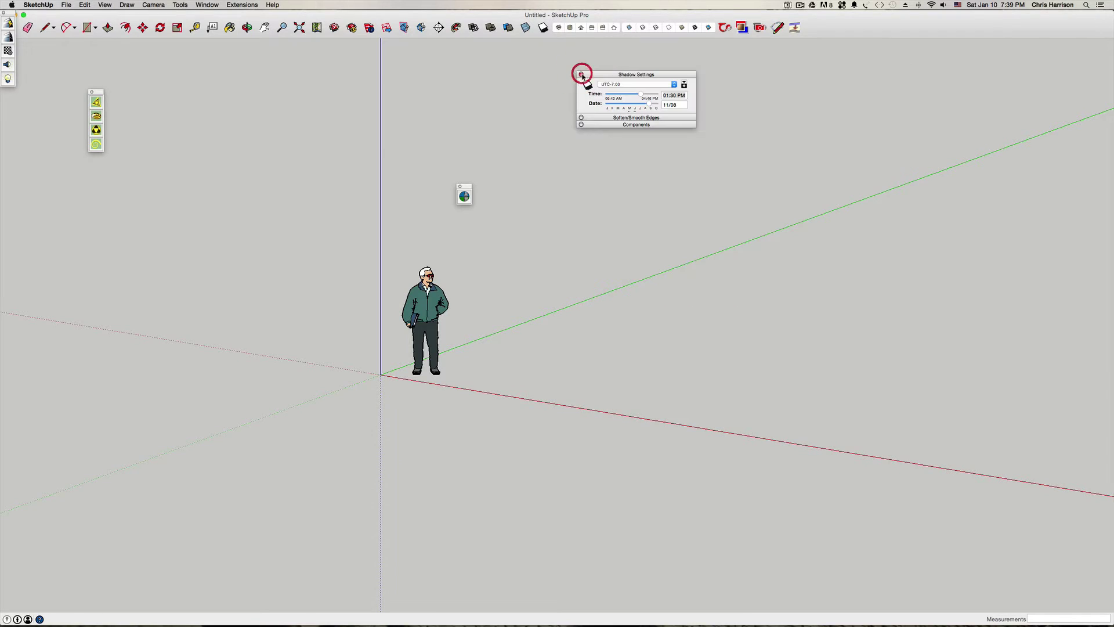
pyautogui.click(581, 75)
pyautogui.click(581, 75)
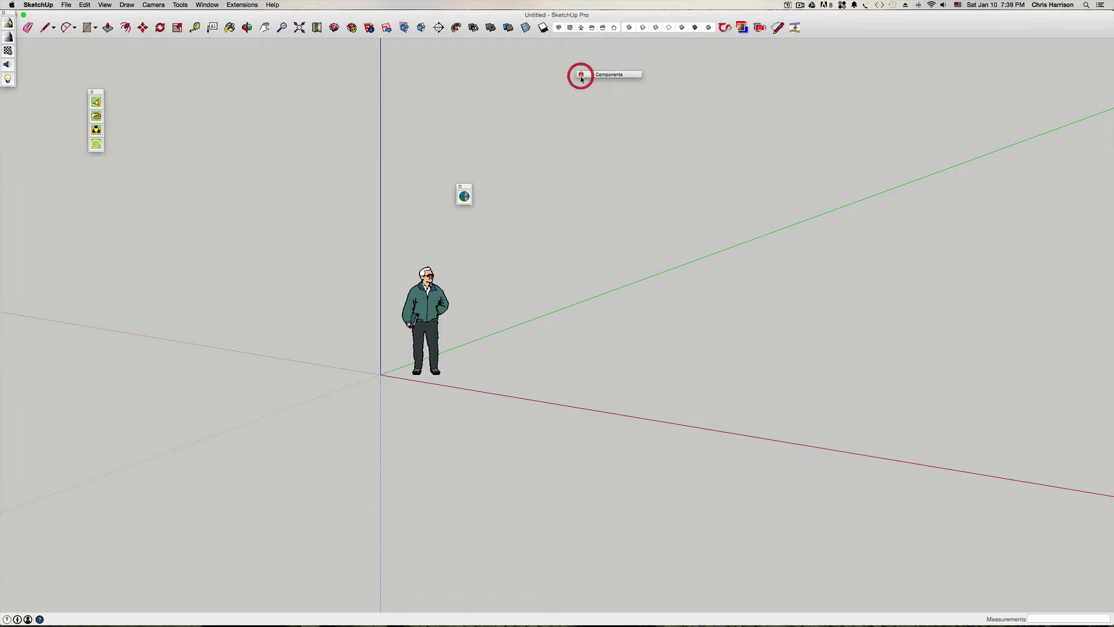
pyautogui.click(581, 75)
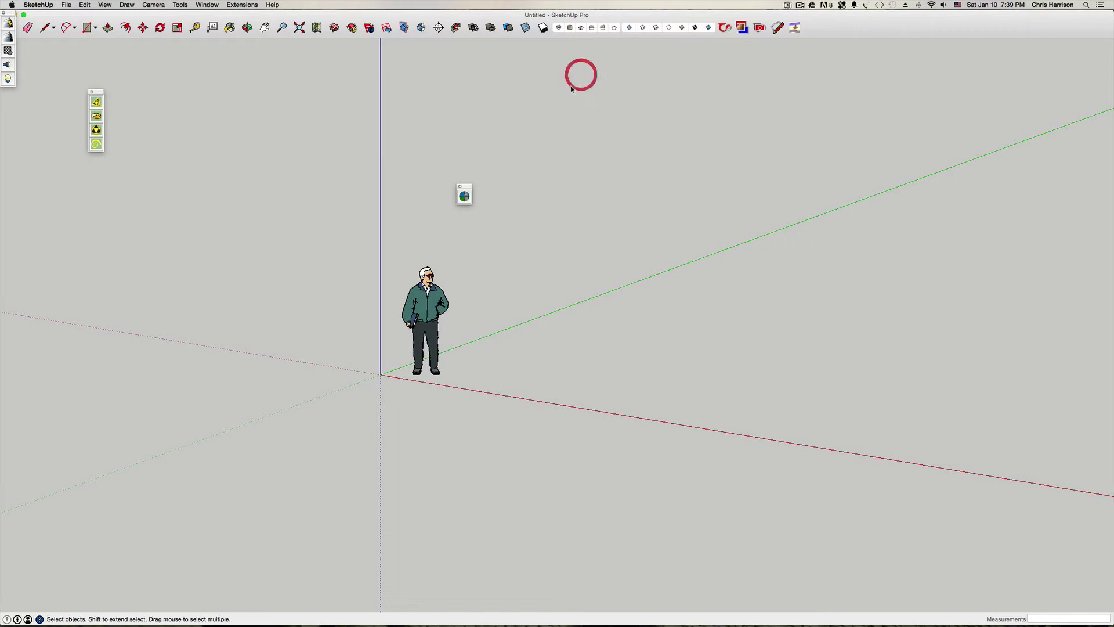
# Step: Dismiss the floating Location, Sandbox and vertical toolbars and zoom on the figure
pyautogui.click(460, 187)
pyautogui.click(91, 93)
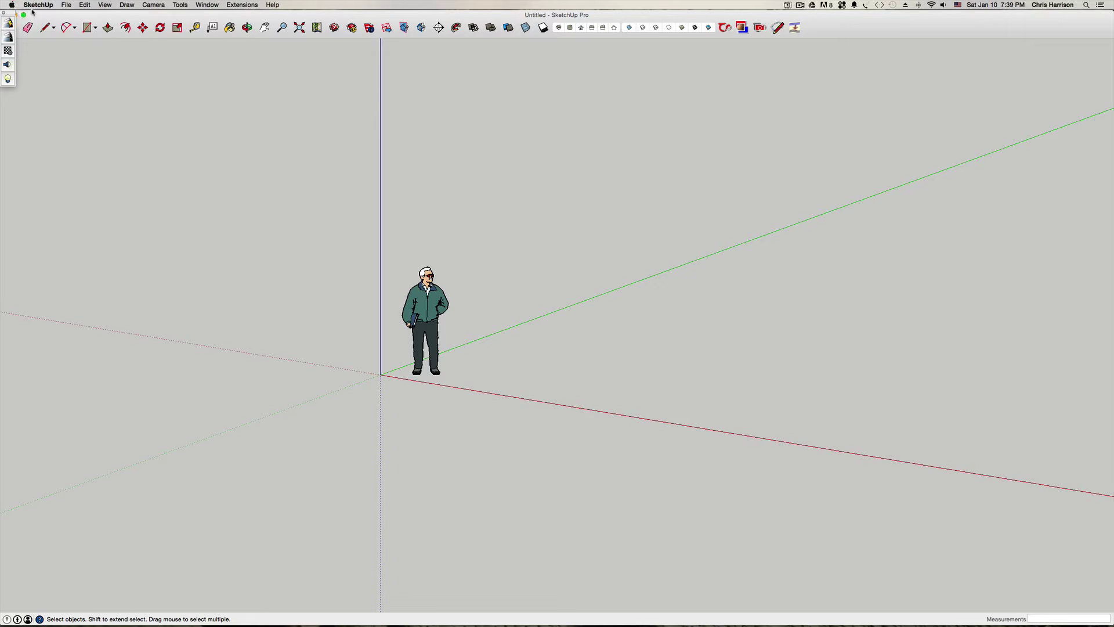
pyautogui.click(4, 13)
pyautogui.click(495, 204)
pyautogui.scroll(3, 497, 241)
pyautogui.scroll(-1, 496, 242)
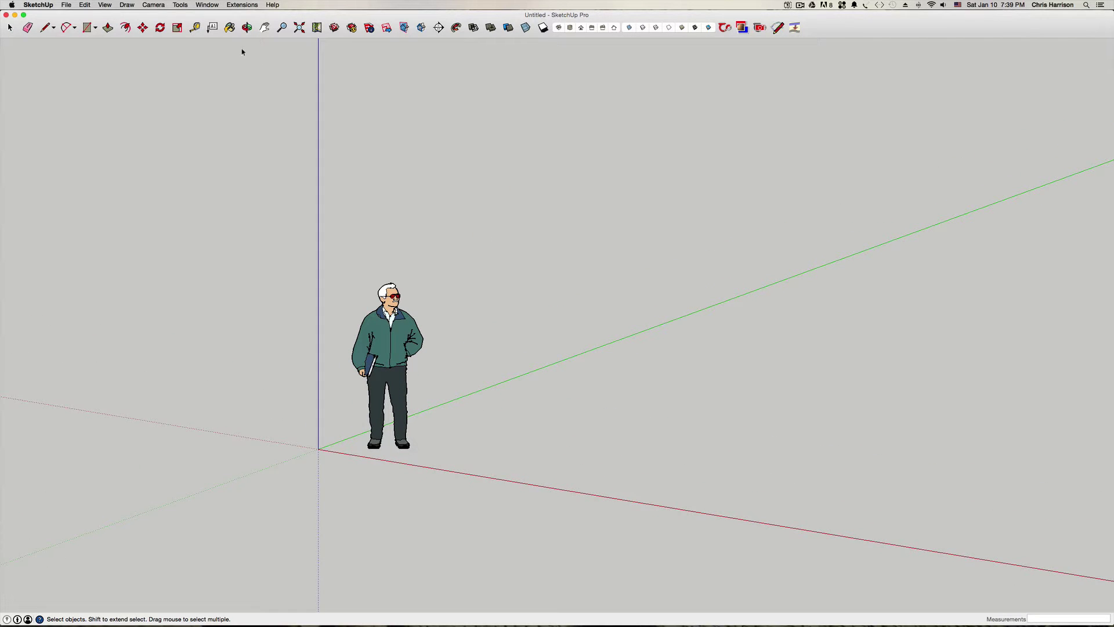
# Step: Reopen the Entity Info, Layers, Styles and Scenes panels from the Window menu
pyautogui.click(207, 6)
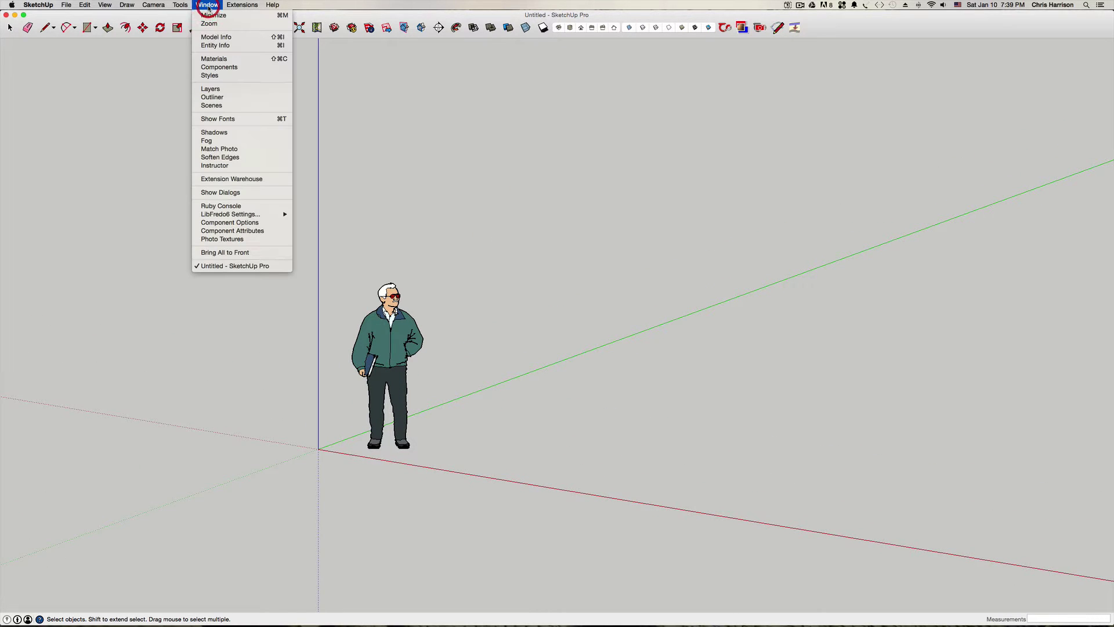
pyautogui.click(240, 46)
pyautogui.click(205, 4)
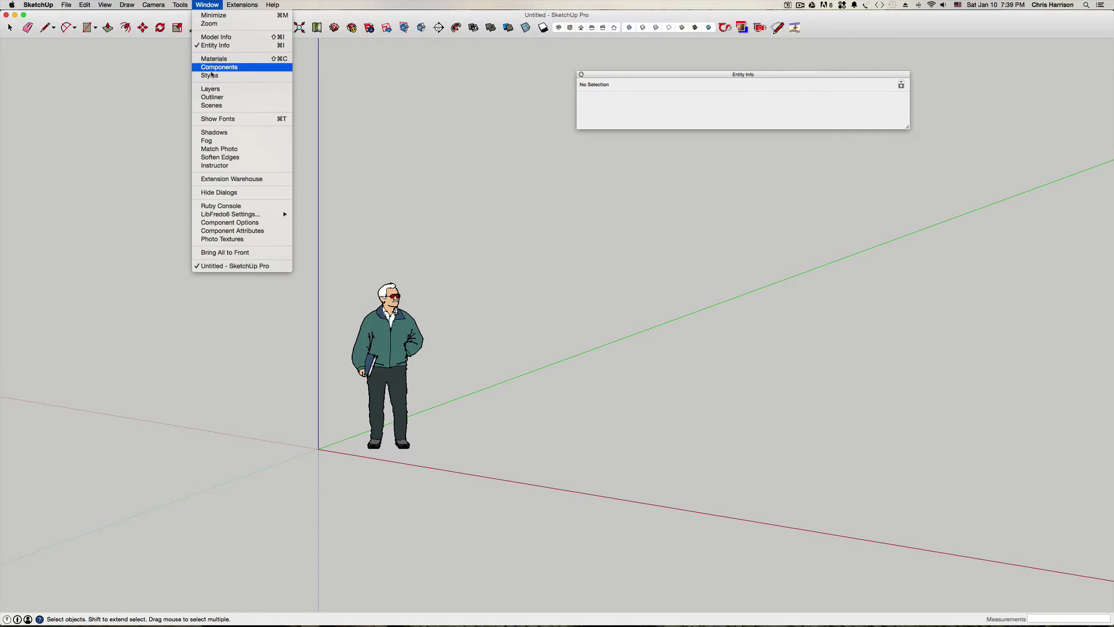
pyautogui.click(211, 89)
pyautogui.click(208, 5)
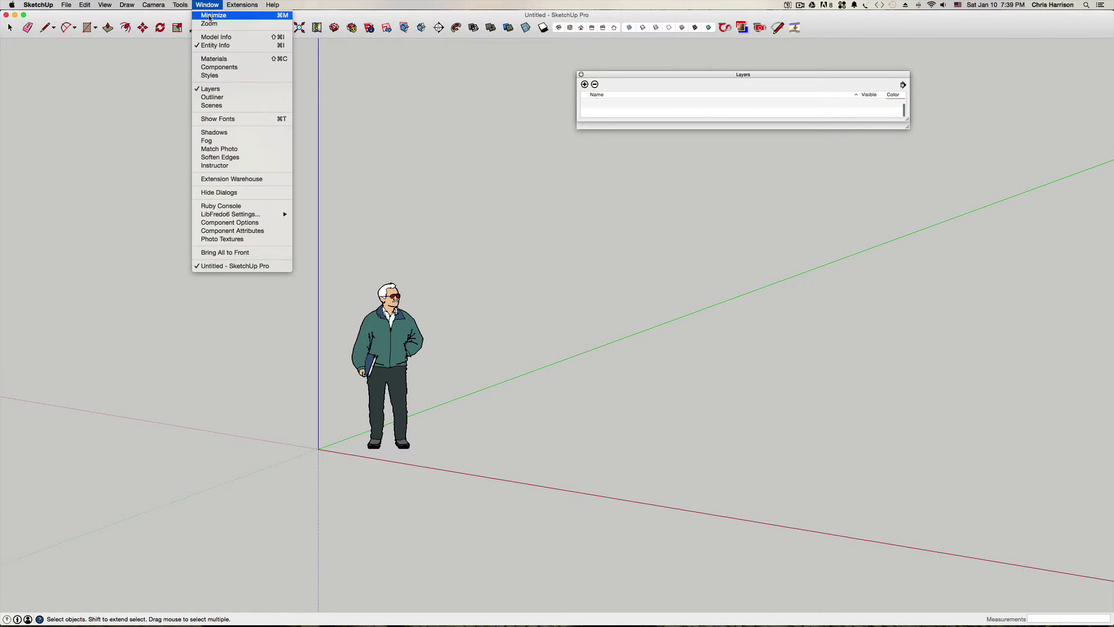
pyautogui.click(211, 75)
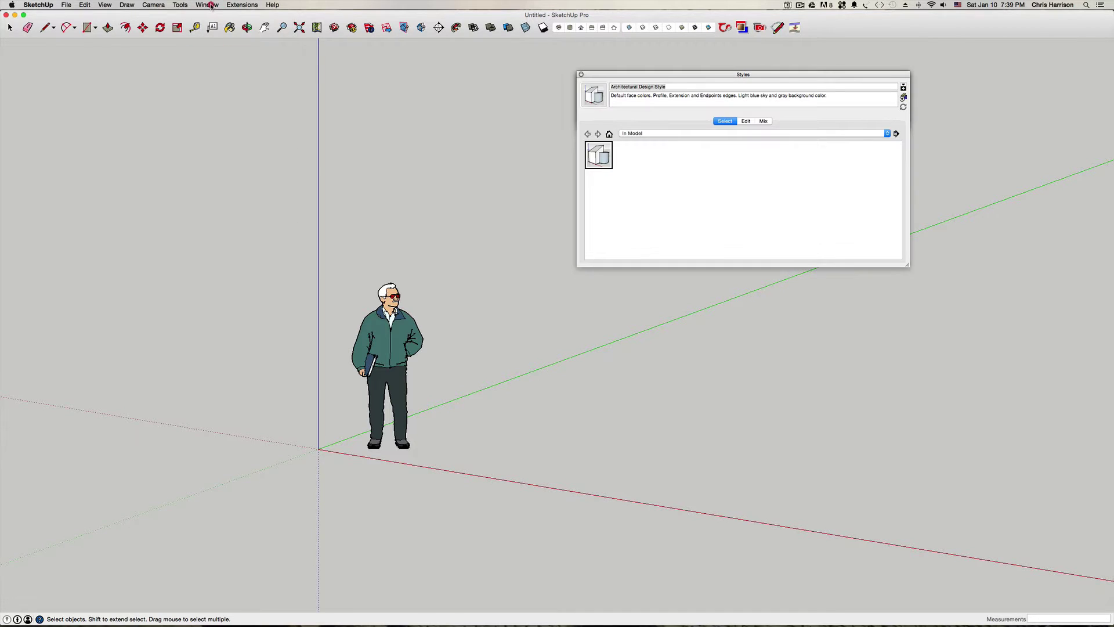
pyautogui.click(208, 5)
pyautogui.click(210, 98)
# Step: Reopen the Shadow Settings, Soften/Smooth Edges and Components panels from the Window menu
pyautogui.click(208, 5)
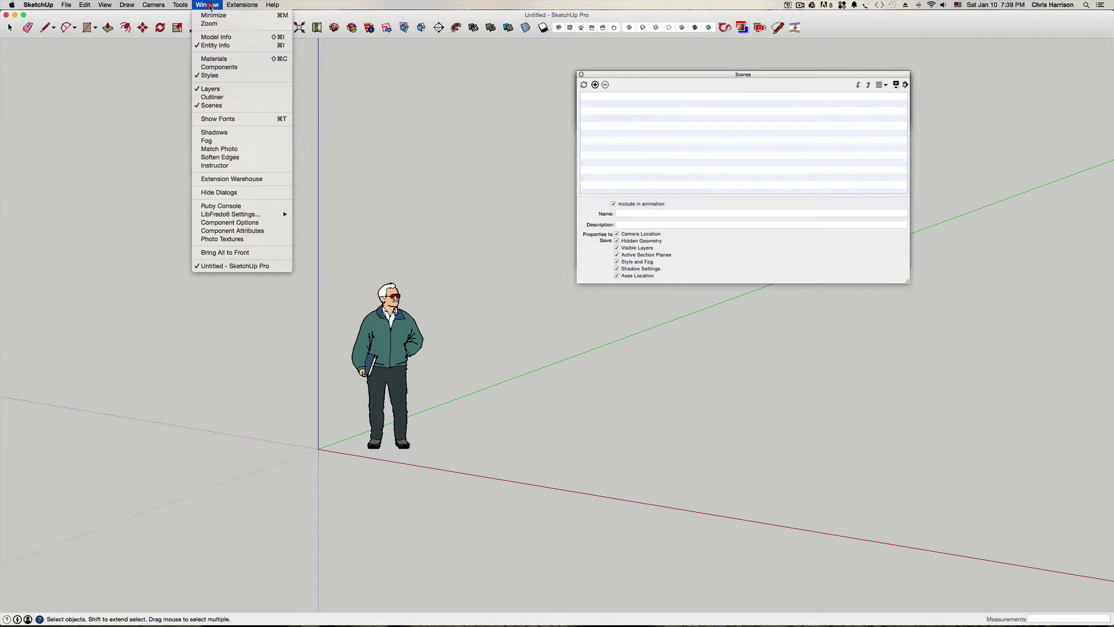
pyautogui.click(212, 133)
pyautogui.click(208, 5)
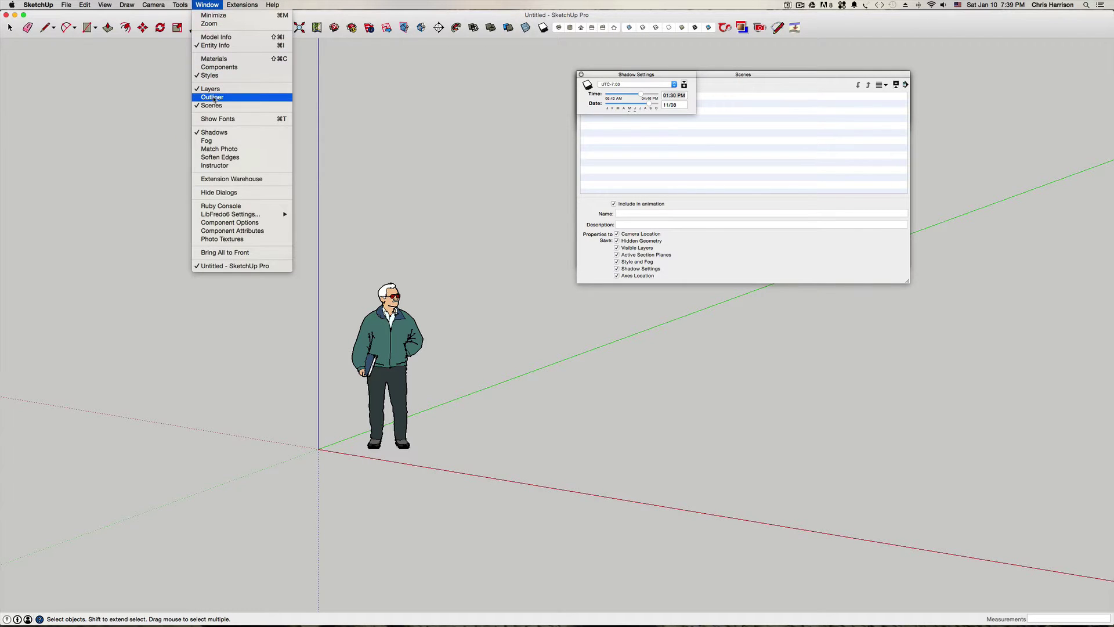
pyautogui.click(221, 157)
pyautogui.click(206, 5)
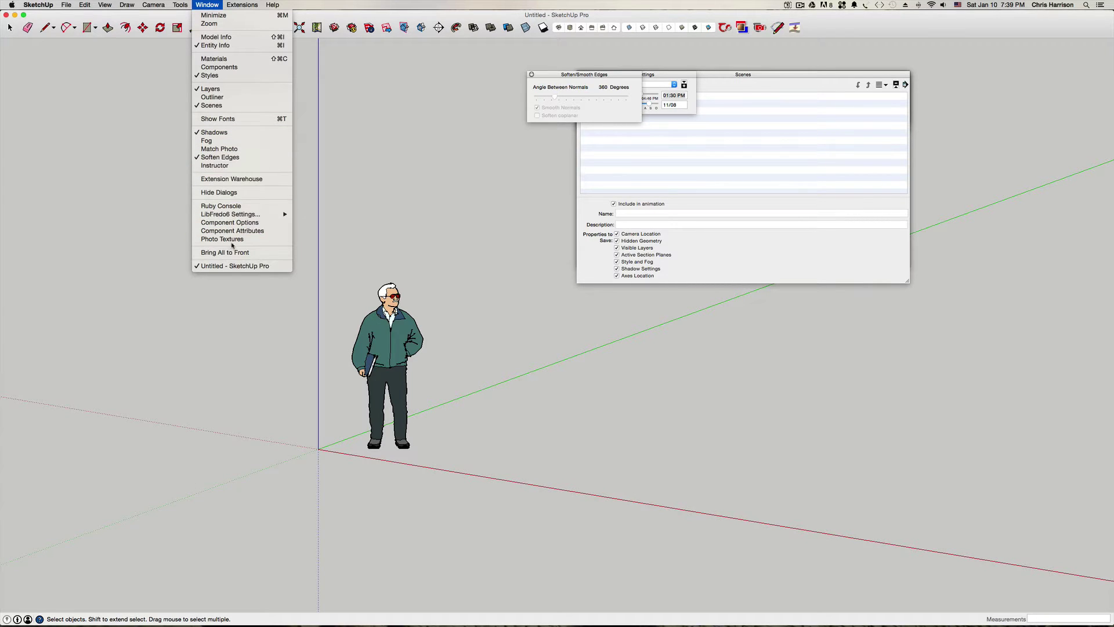
pyautogui.click(243, 68)
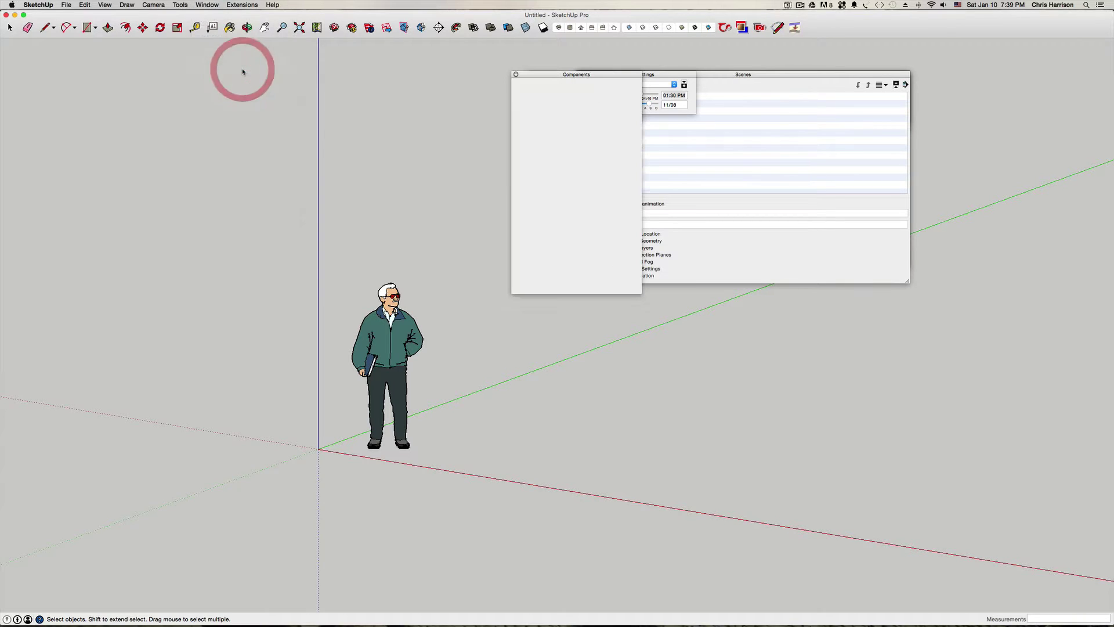
# Step: Pull the stacked Components, Soften Edges, Shadow Settings, Scenes and Styles panels apart
pyautogui.moveTo(590, 76); pyautogui.dragTo(342, 86)
pyautogui.moveTo(584, 75); pyautogui.dragTo(439, 149)
pyautogui.moveTo(647, 74); pyautogui.dragTo(563, 311)
pyautogui.moveTo(619, 76); pyautogui.dragTo(716, 319)
pyautogui.moveTo(734, 74); pyautogui.dragTo(802, 270)
# Step: Dock Layers, Styles and Scenes under Entity Info and collapse Styles and Scenes
pyautogui.moveTo(639, 74); pyautogui.dragTo(622, 138)
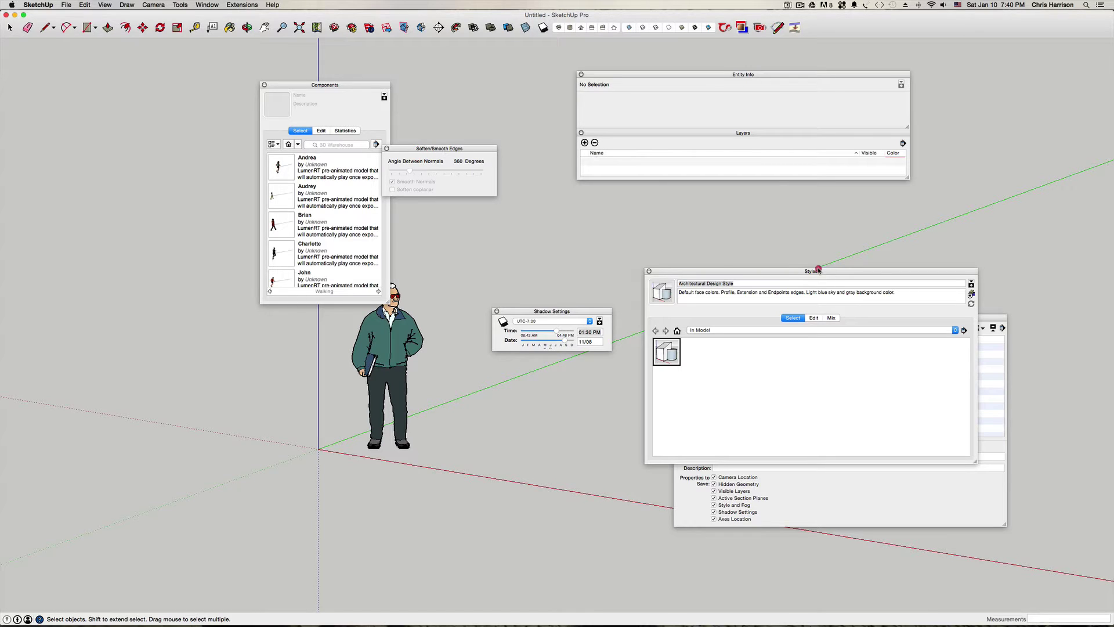
pyautogui.moveTo(831, 273); pyautogui.dragTo(749, 189)
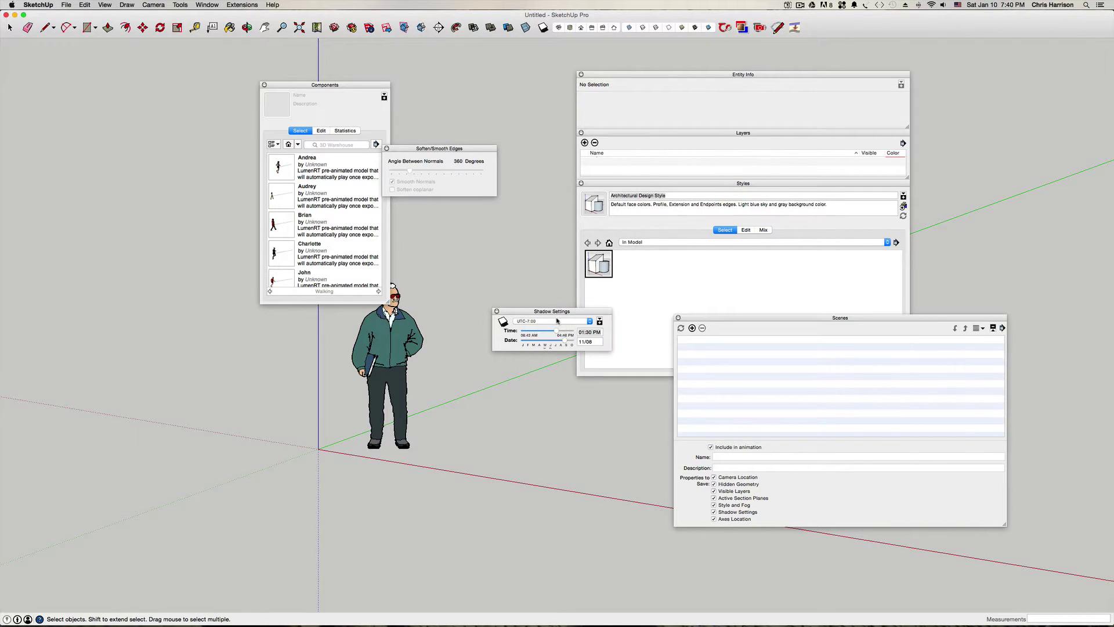
pyautogui.moveTo(863, 320); pyautogui.dragTo(759, 380)
pyautogui.click(736, 184)
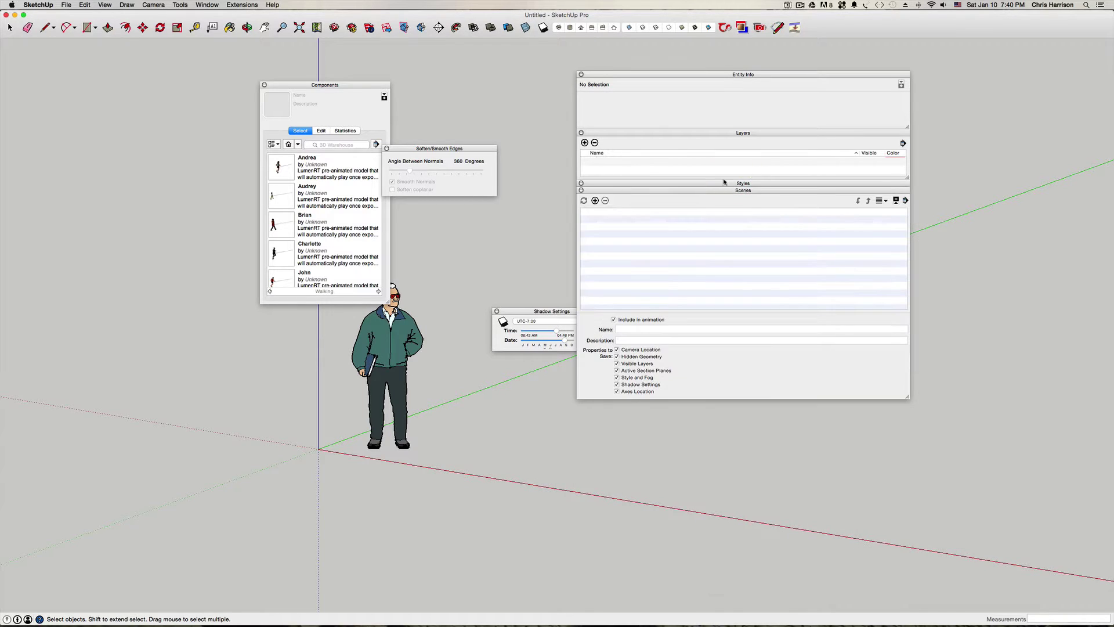
pyautogui.click(712, 190)
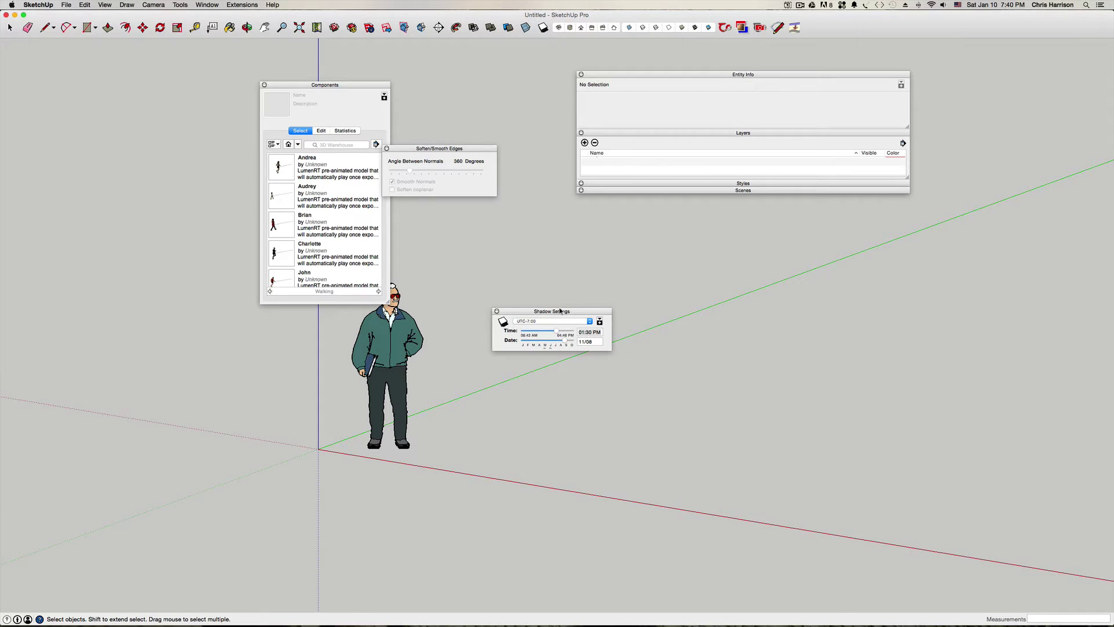
# Step: Dock Shadow Settings, Soften/Smooth Edges and Components at the tray bottom, collapse them, and lower the tray
pyautogui.moveTo(550, 312); pyautogui.dragTo(632, 198)
pyautogui.moveTo(453, 150); pyautogui.dragTo(655, 242)
pyautogui.moveTo(346, 86); pyautogui.dragTo(654, 293)
pyautogui.click(729, 291)
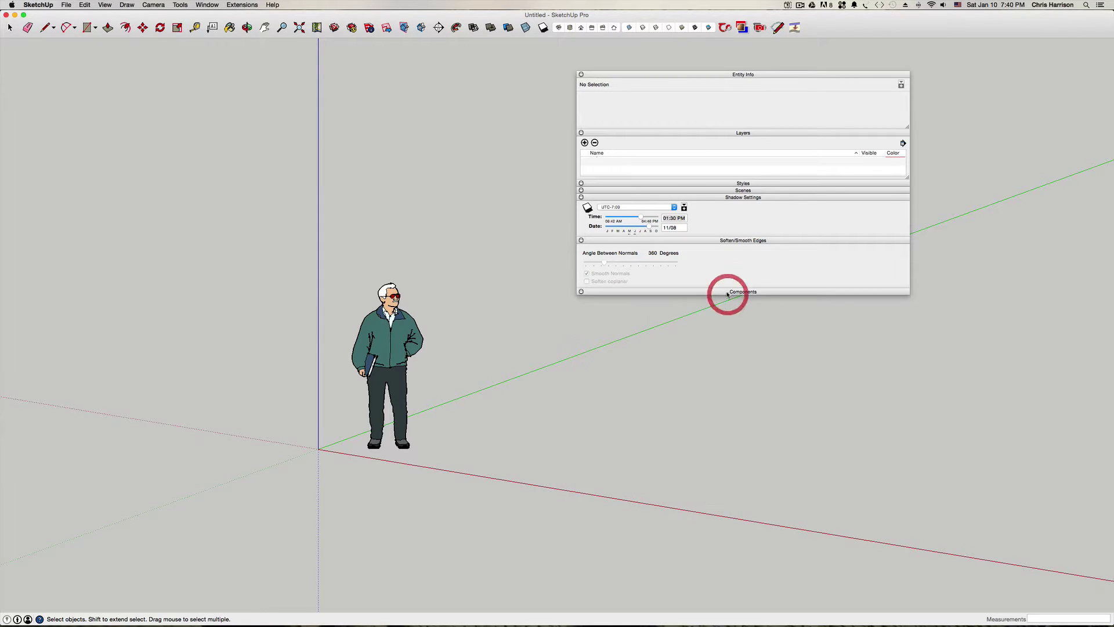
pyautogui.click(697, 241)
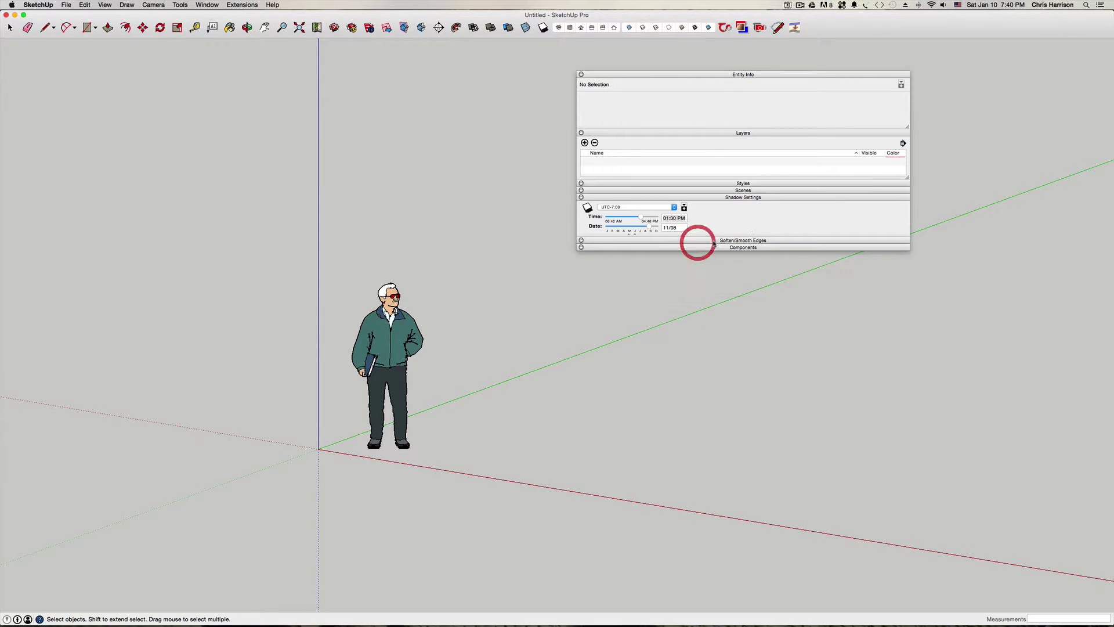
pyautogui.click(751, 199)
pyautogui.moveTo(752, 76); pyautogui.dragTo(763, 134)
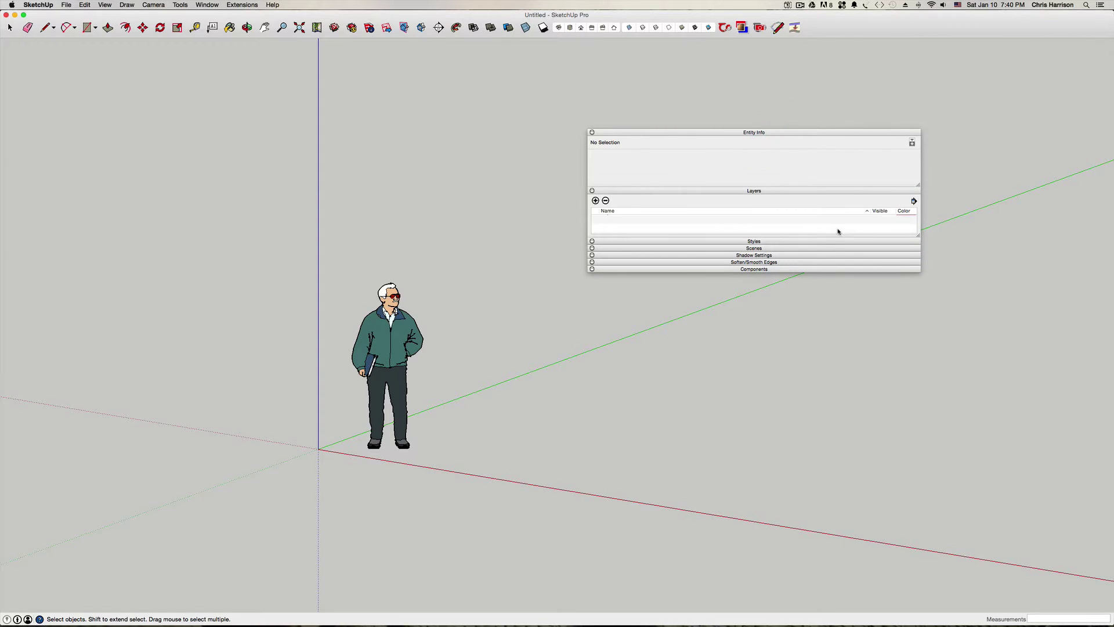
# Step: Make a copy of the Architectural Design Style in the Styles panel
pyautogui.click(764, 242)
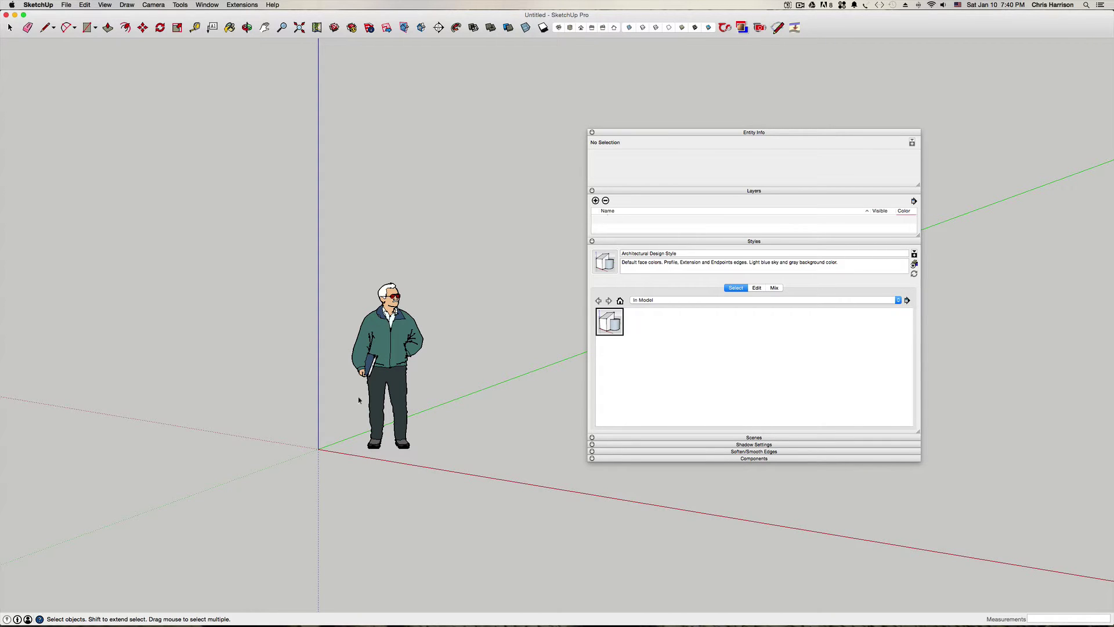
pyautogui.rightClick(605, 321)
pyautogui.click(638, 340)
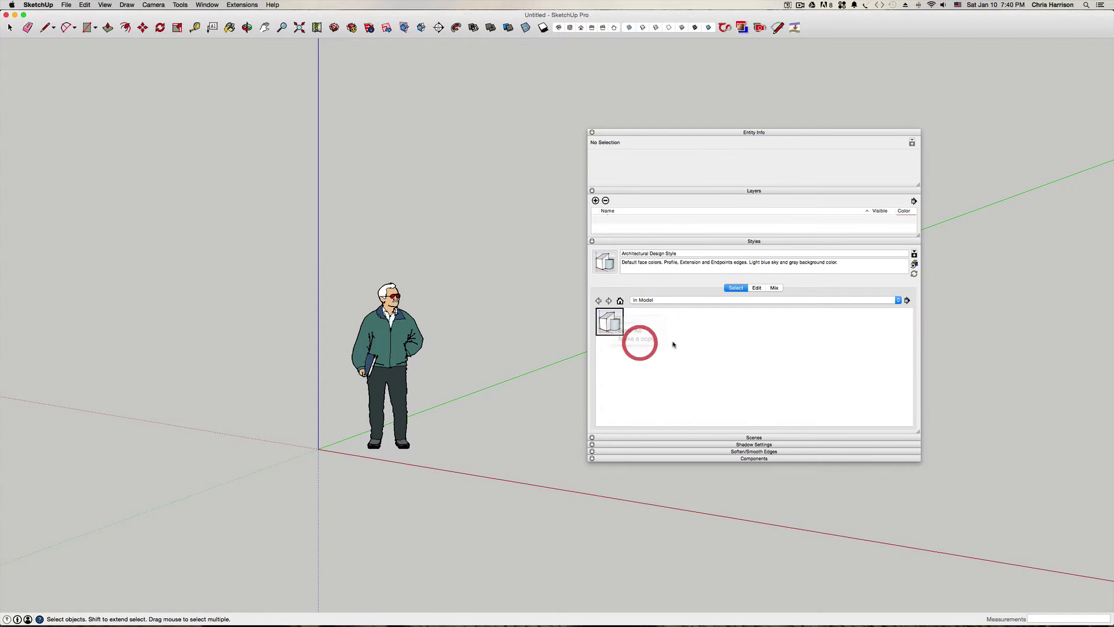
# Step: Rename the copied style to '00-Quick Working' in the Edit settings
pyautogui.click(757, 288)
pyautogui.click(692, 254)
pyautogui.moveTo(692, 254); pyautogui.dragTo(611, 255)
pyautogui.write('00-')
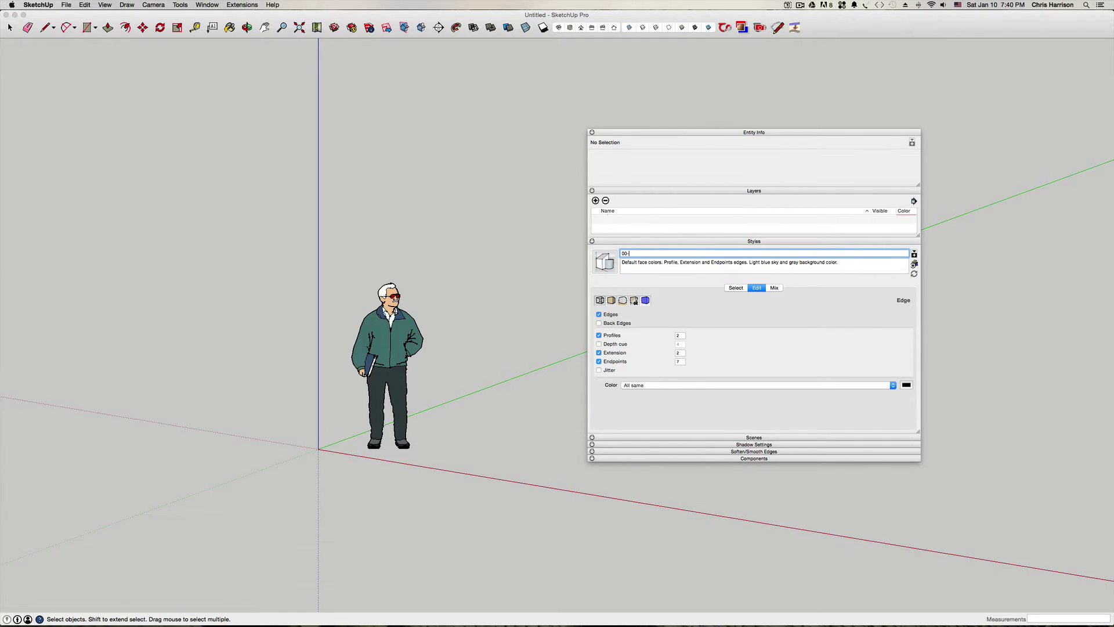
pyautogui.write('Quick w')
pyautogui.press('BackSpace')
pyautogui.write('Wi')
pyautogui.write('orking')
# Step: Turn off Profiles, Extension and Endpoints edges and set faces to Shaded
pyautogui.click(598, 336)
pyautogui.click(598, 353)
pyautogui.click(598, 362)
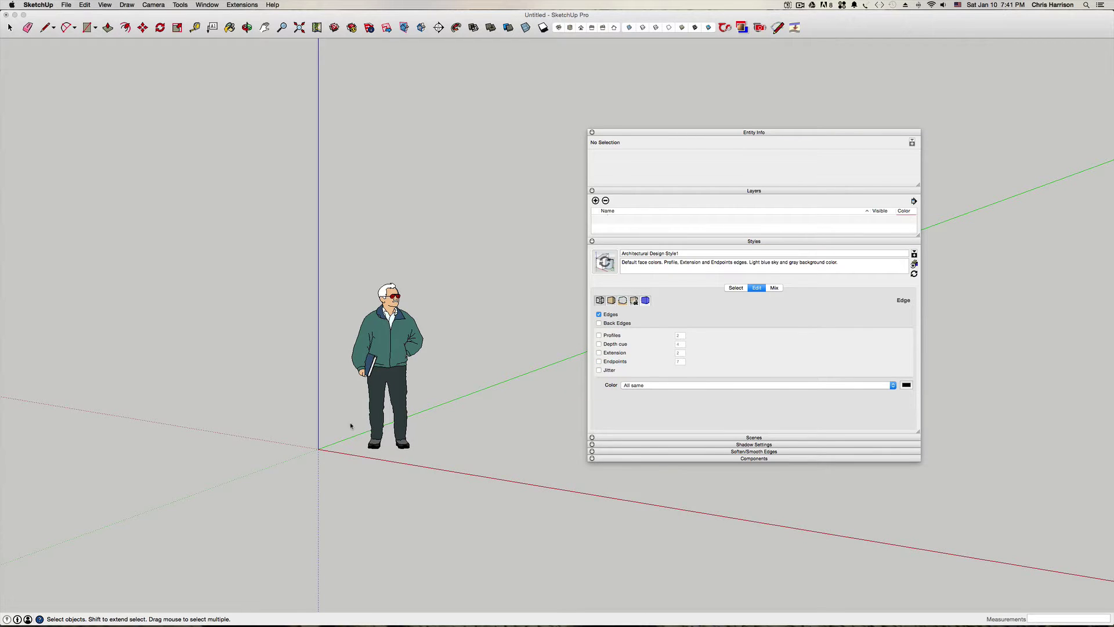
pyautogui.click(612, 301)
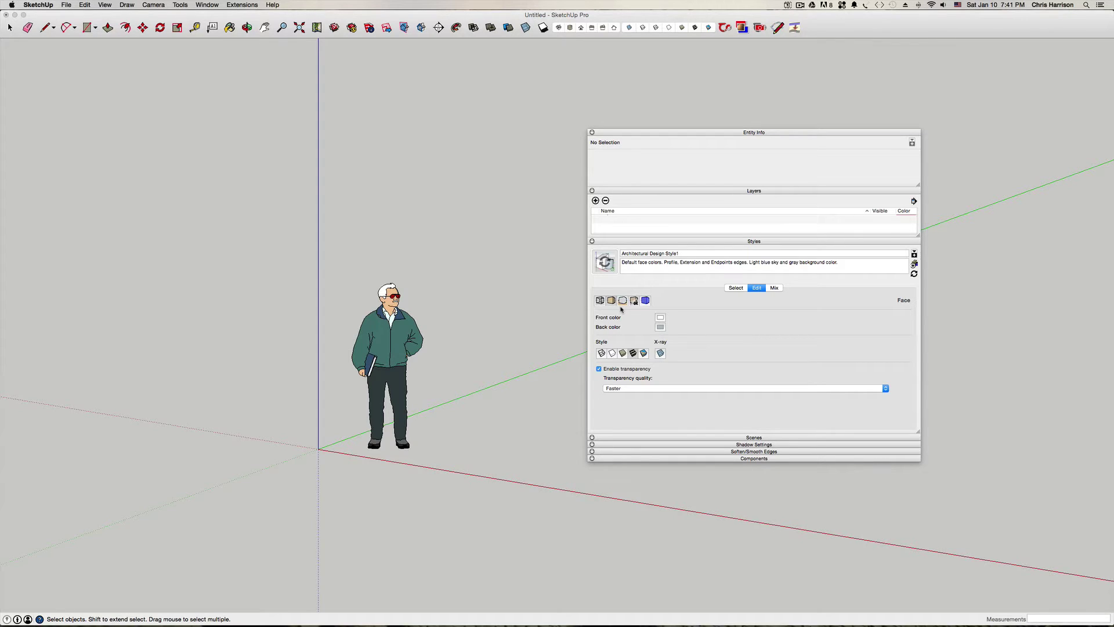
pyautogui.click(624, 354)
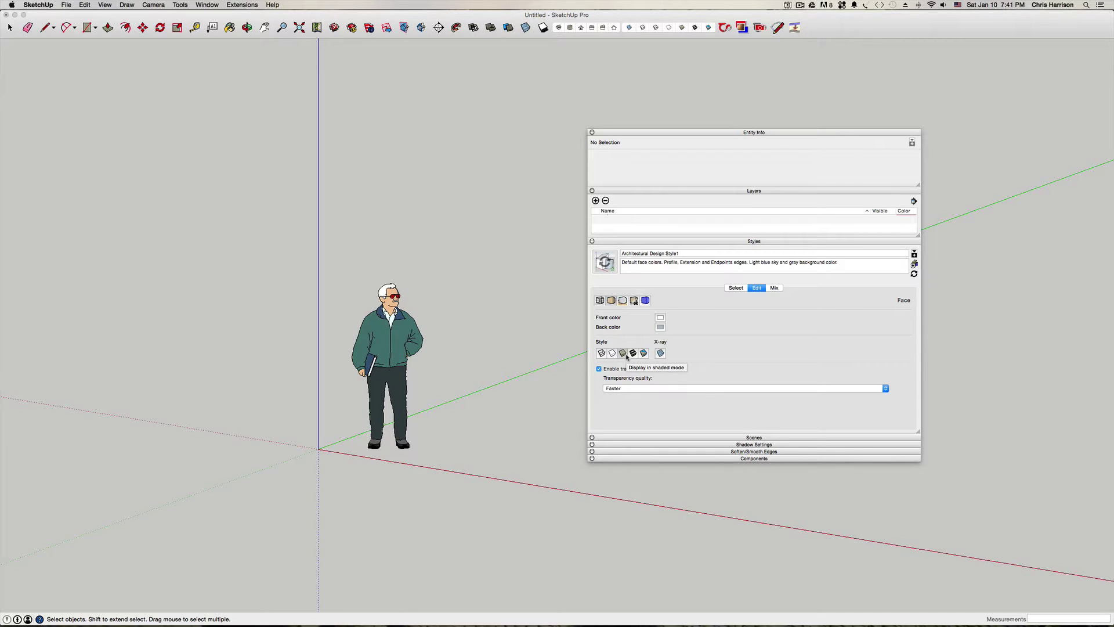
# Step: Review the style's Background, Watermark and Modeling settings, then select its name field
pyautogui.click(633, 300)
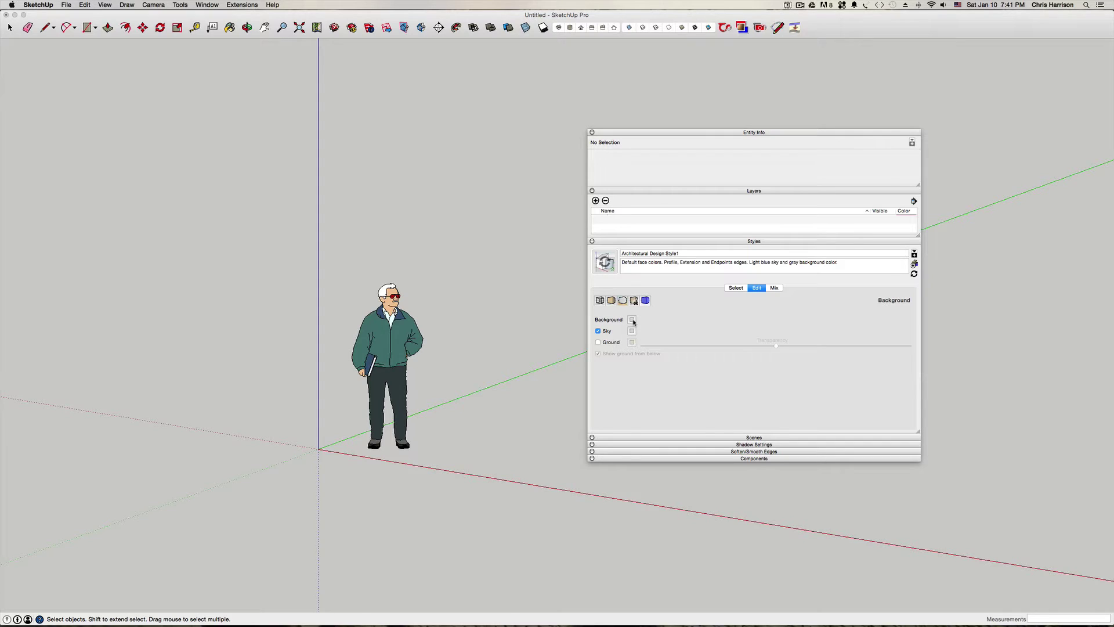
pyautogui.click(633, 300)
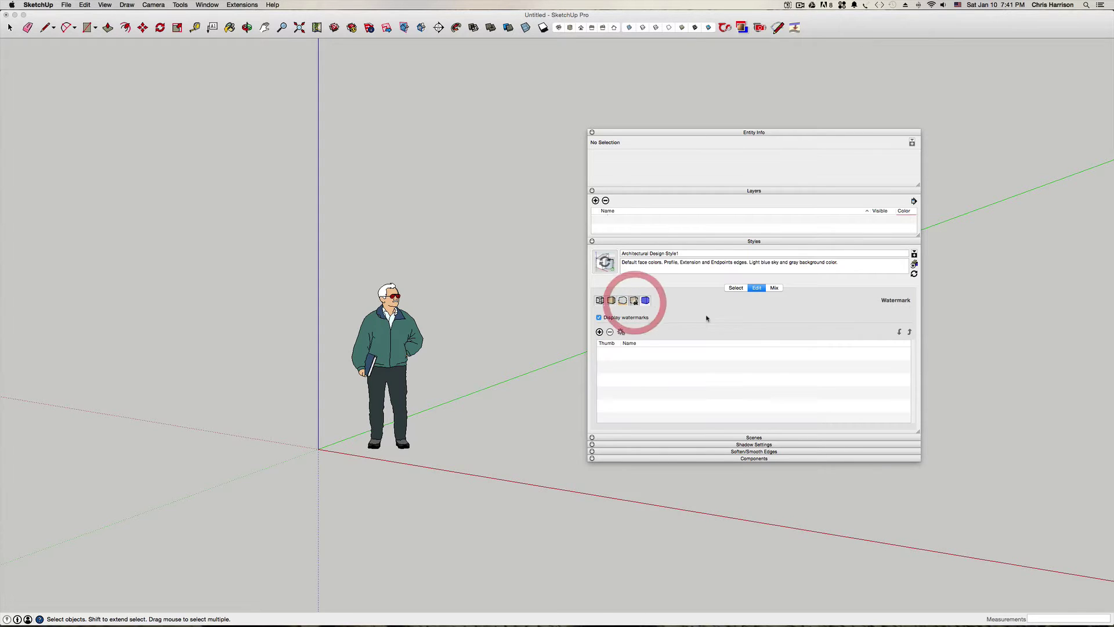
pyautogui.click(646, 301)
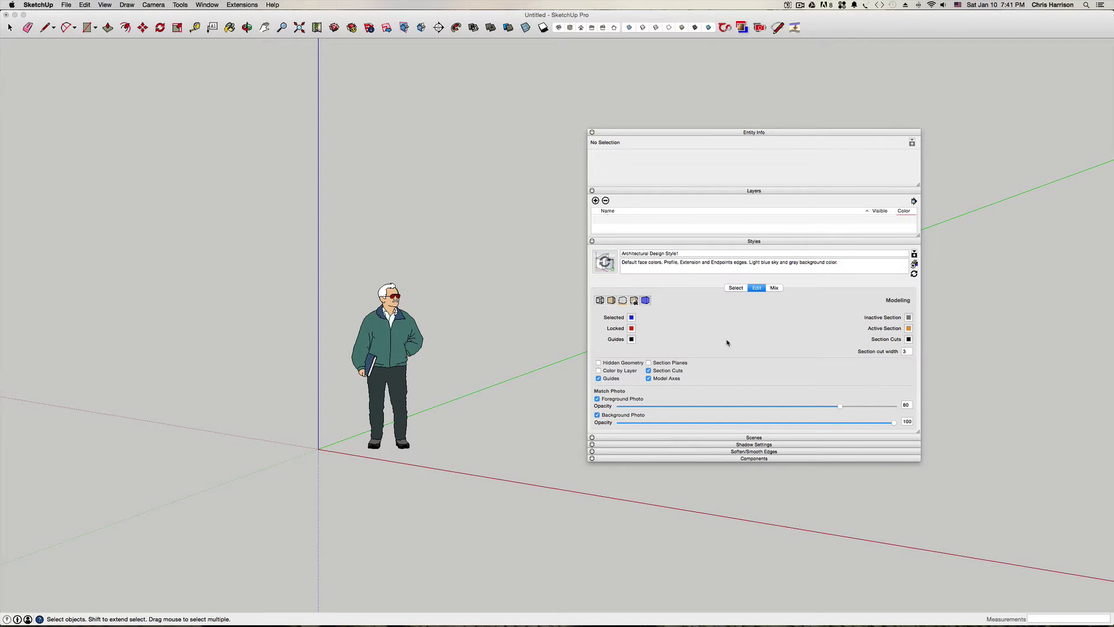
pyautogui.click(671, 252)
# Step: Rename the style to '00-Quick Work' and update it
pyautogui.press('super+a')
pyautogui.click(591, 251)
pyautogui.write('00-')
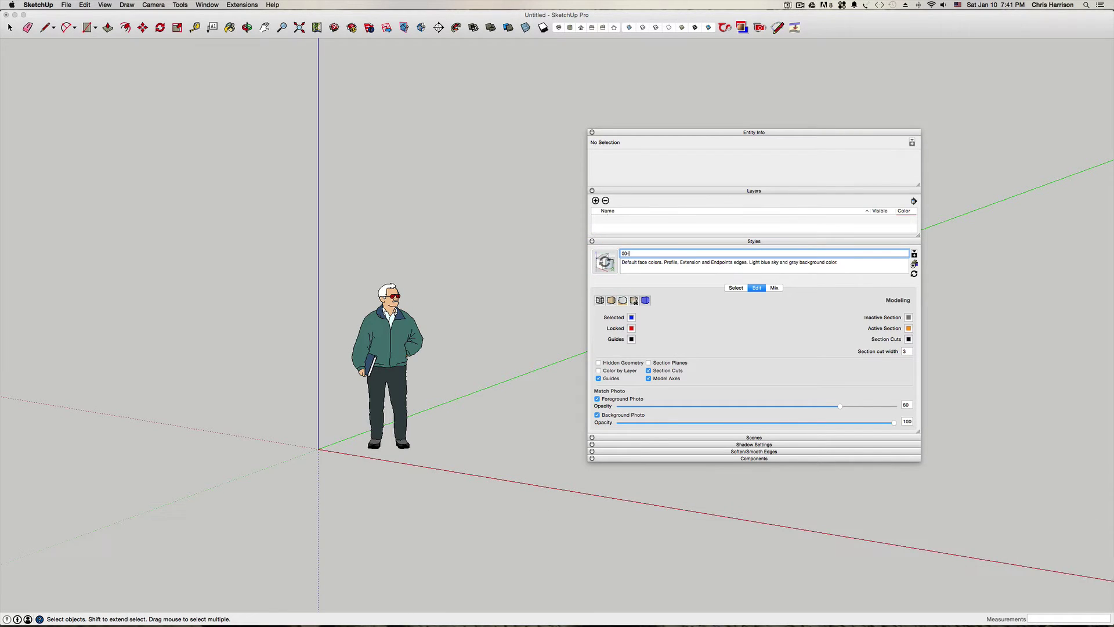
pyautogui.write('Q')
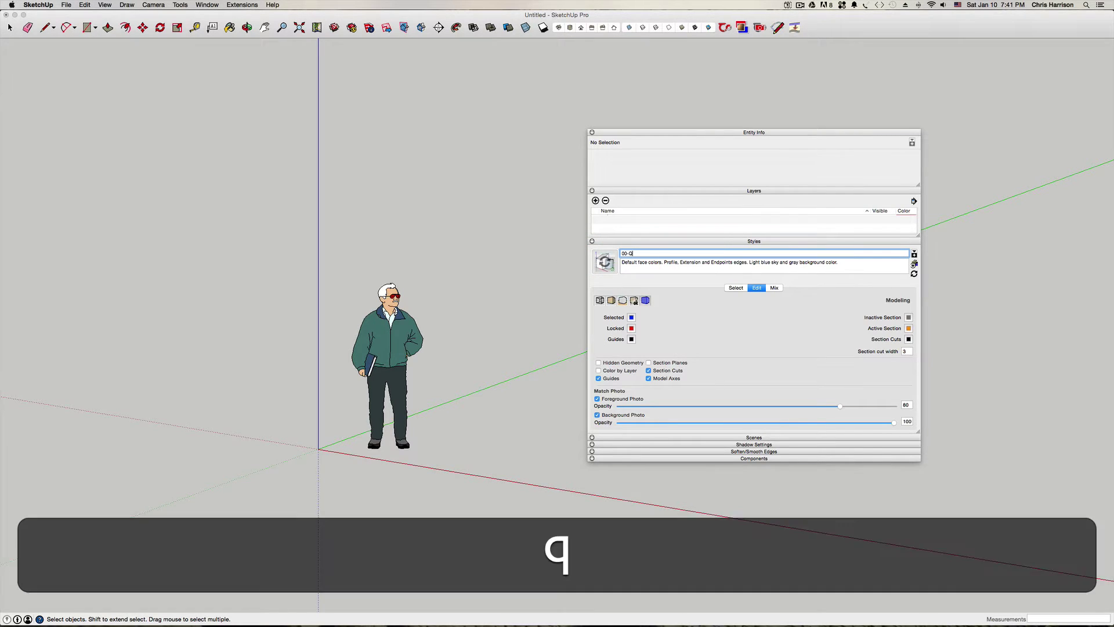
pyautogui.write('uick Work')
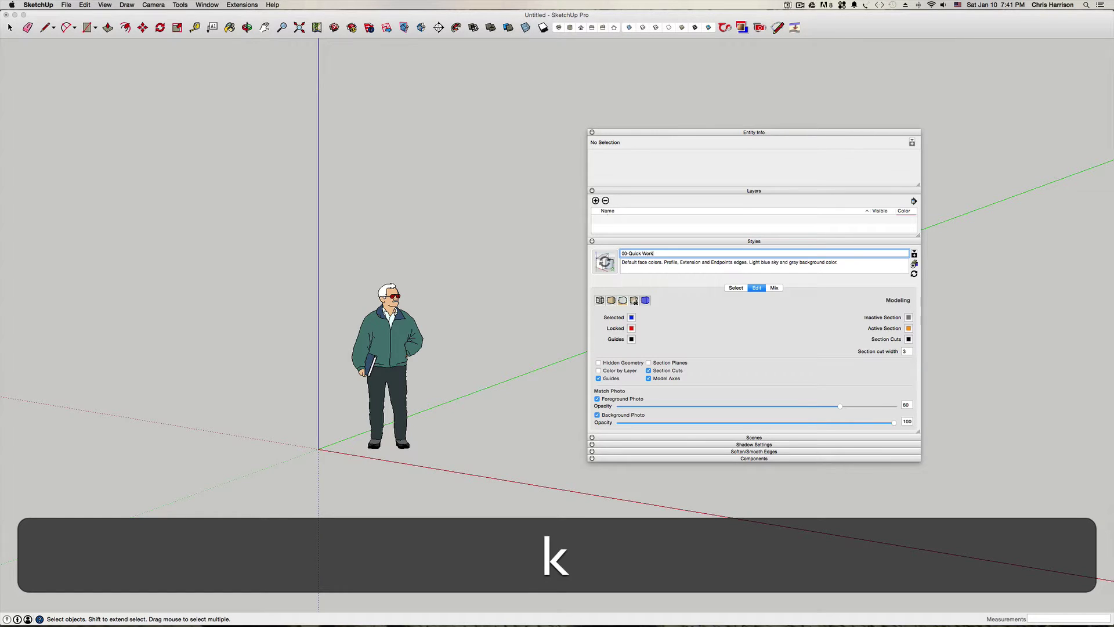
pyautogui.click(915, 274)
# Step: Switch between the two In Model styles to compare their looks
pyautogui.click(736, 288)
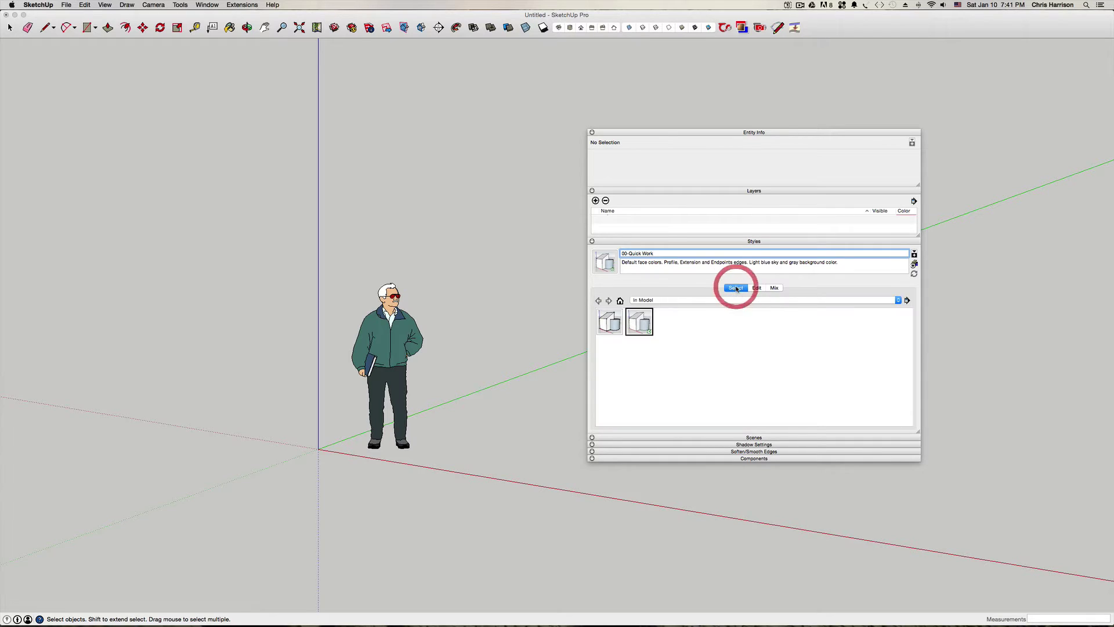
pyautogui.click(610, 325)
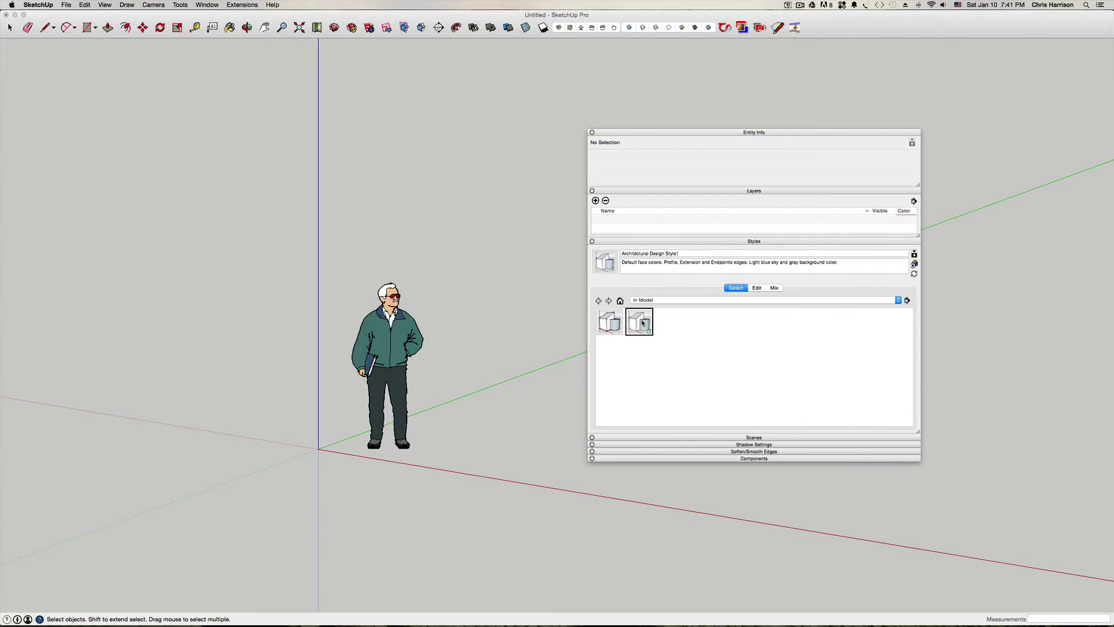
pyautogui.click(610, 322)
pyautogui.click(640, 323)
pyautogui.click(613, 322)
pyautogui.click(639, 322)
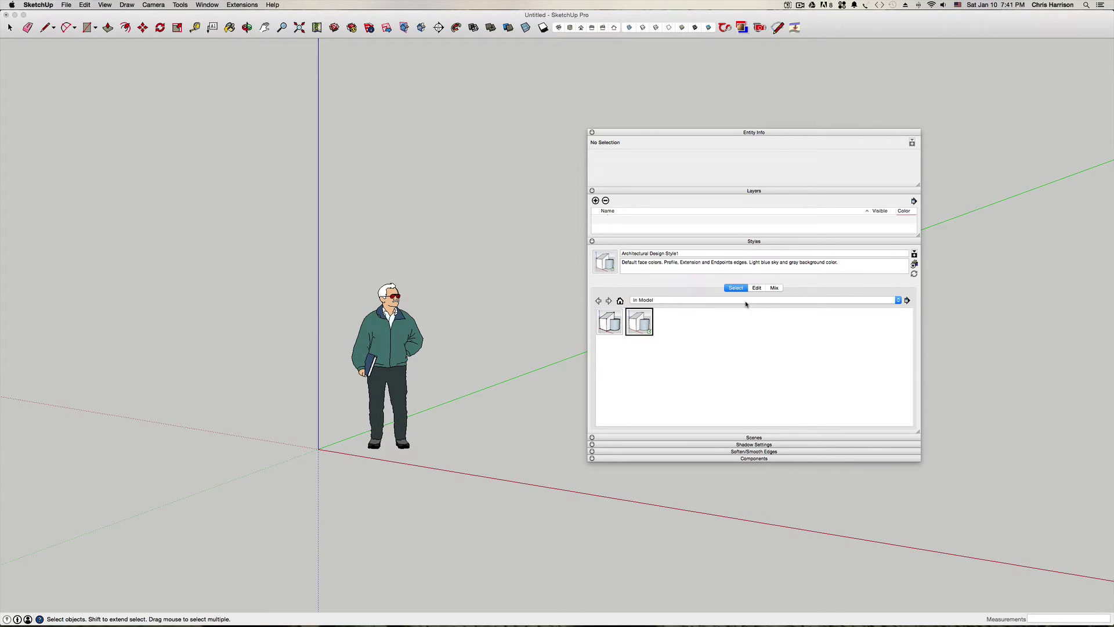
# Step: Duplicate the edited style and open the copy's Edit settings
pyautogui.rightClick(643, 325)
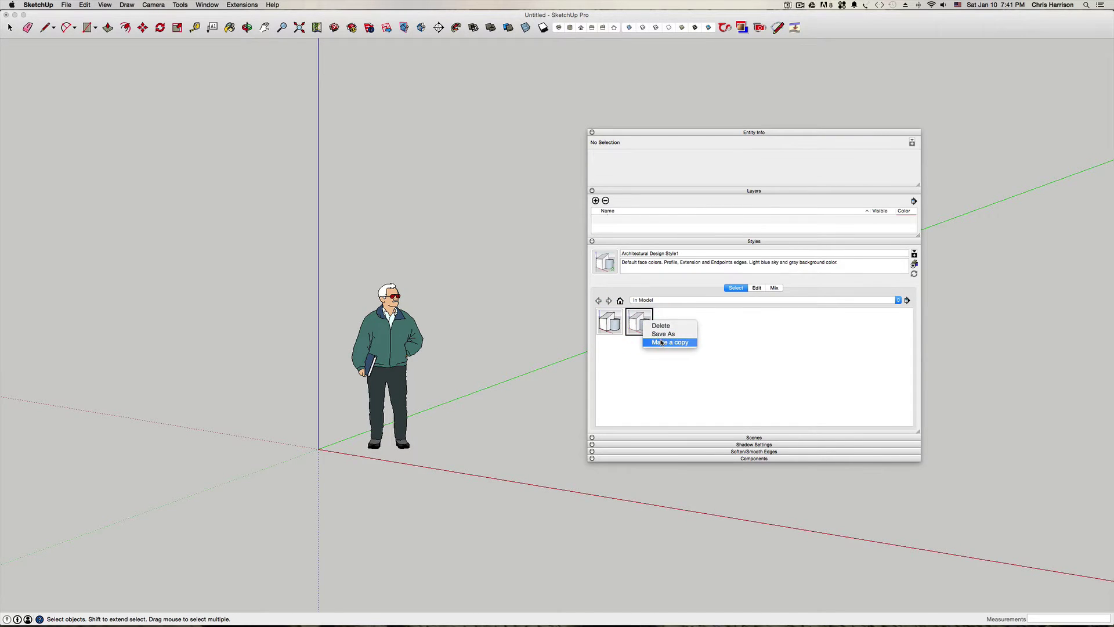
pyautogui.click(664, 342)
pyautogui.click(686, 254)
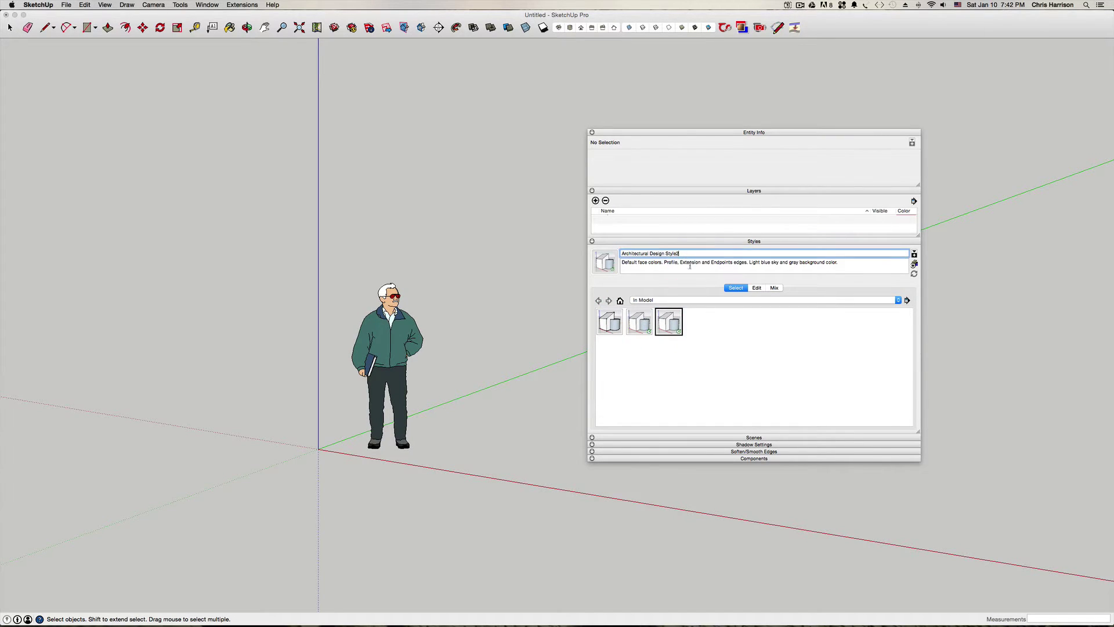
pyautogui.click(758, 289)
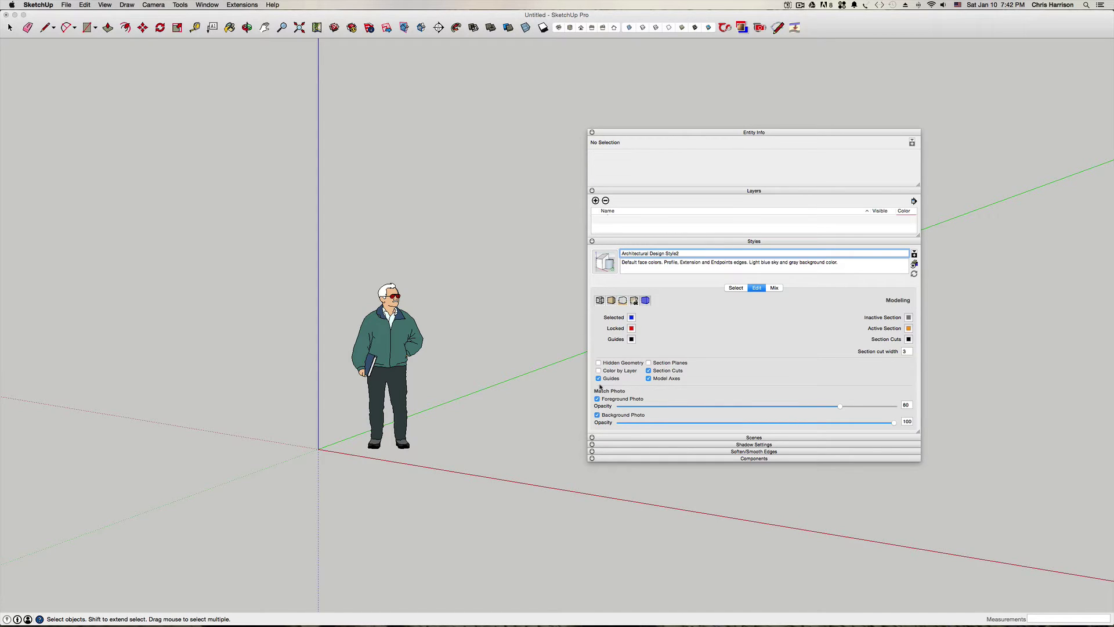
# Step: Give the copy a pure white background with the sky turned off
pyautogui.click(635, 302)
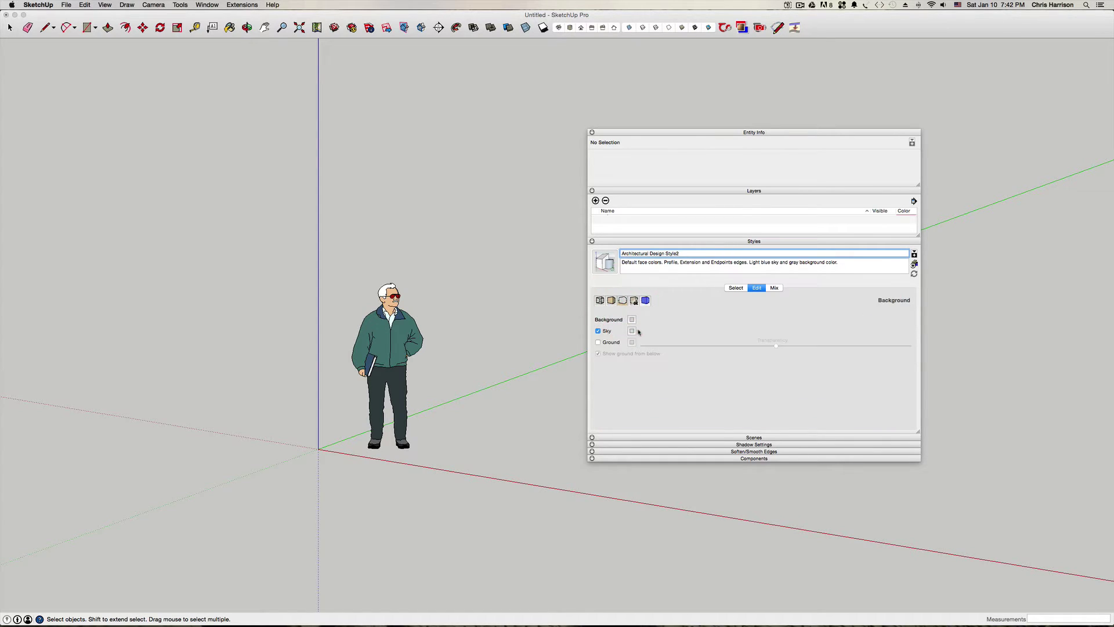
pyautogui.click(600, 332)
pyautogui.click(633, 320)
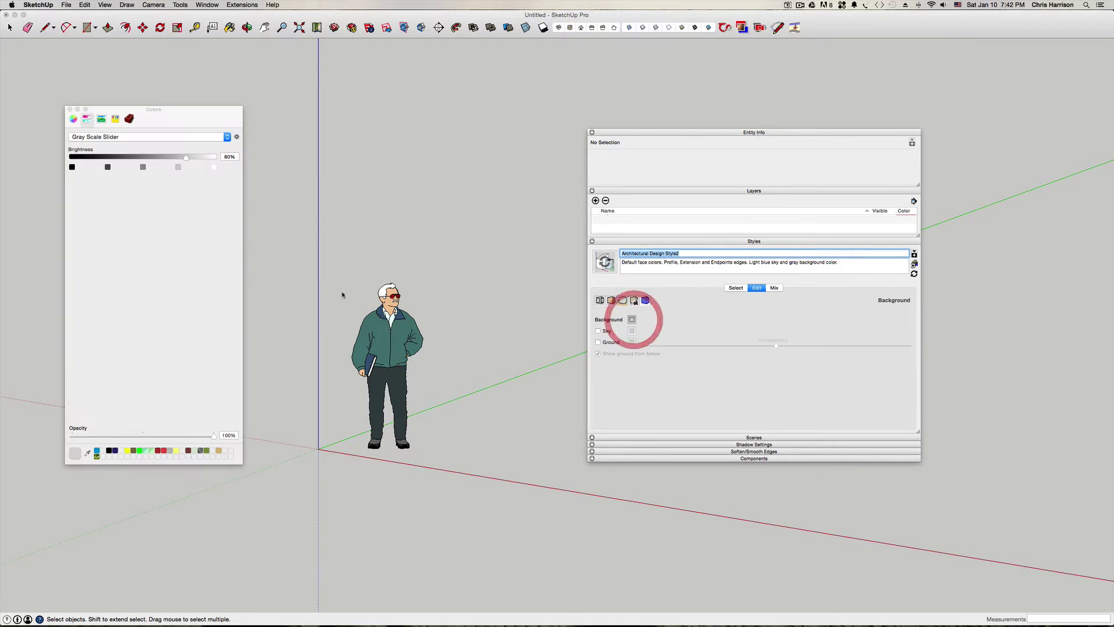
pyautogui.click(214, 167)
pyautogui.click(70, 109)
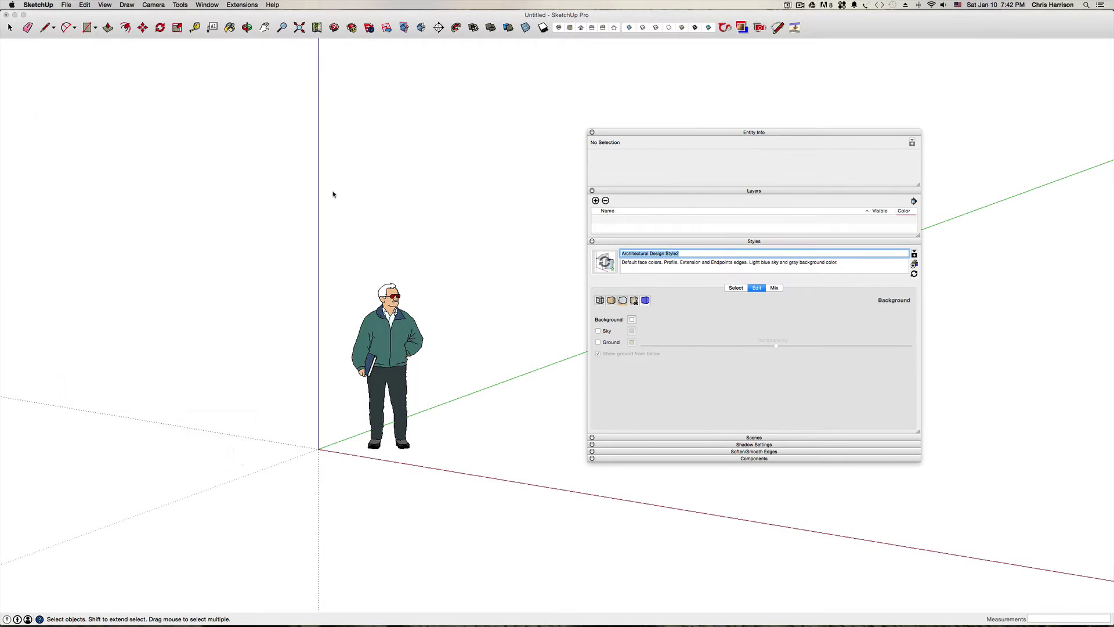
# Step: Set the copy's faces to Hidden Line display
pyautogui.click(612, 299)
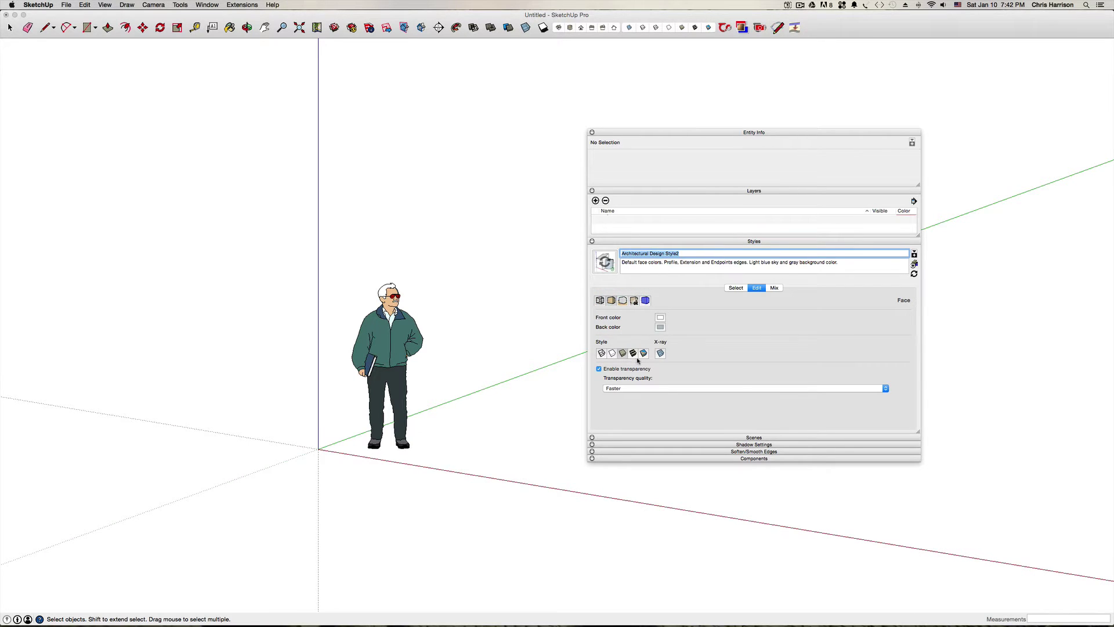
pyautogui.click(614, 354)
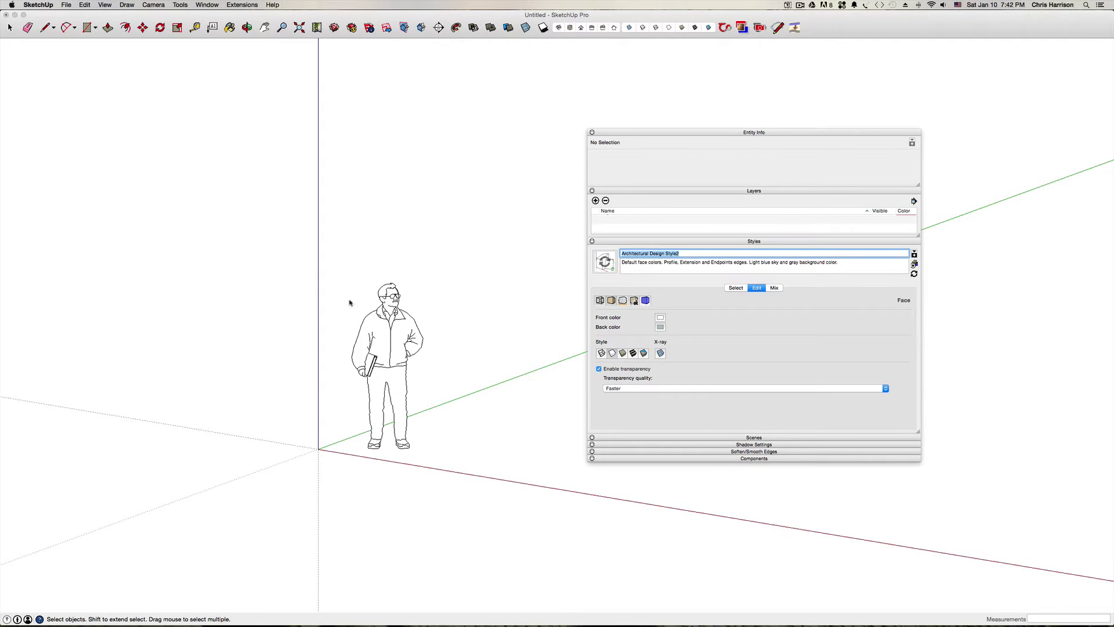
pyautogui.click(600, 300)
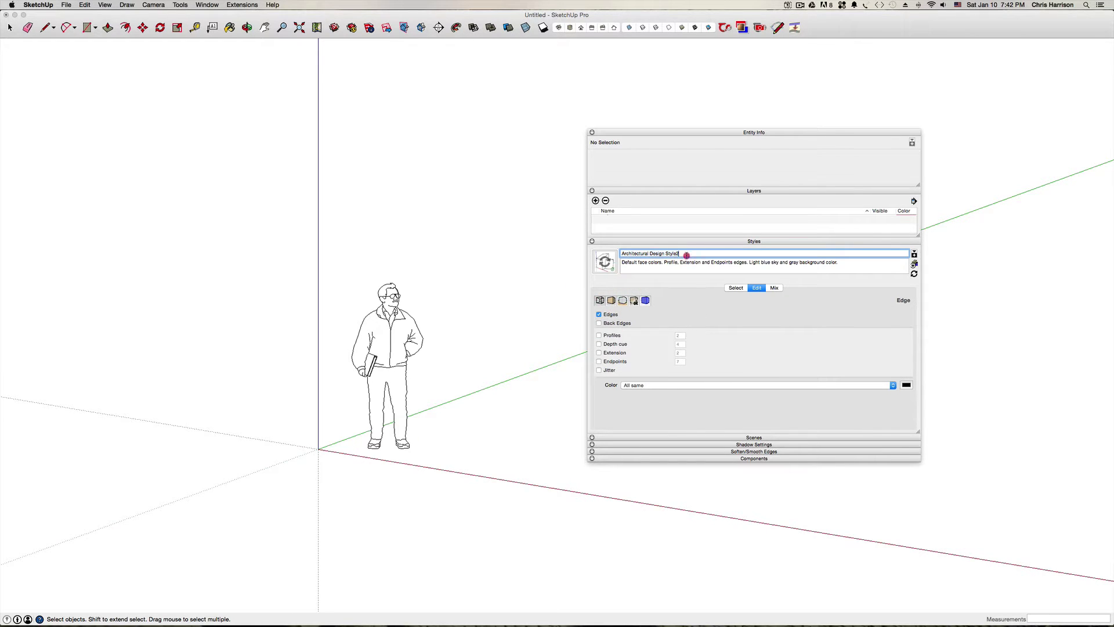
# Step: Name the copied style '00-B&W Line Drawing', update it, and view the In Model styles
pyautogui.click(566, 250)
pyautogui.write('0-B&W ')
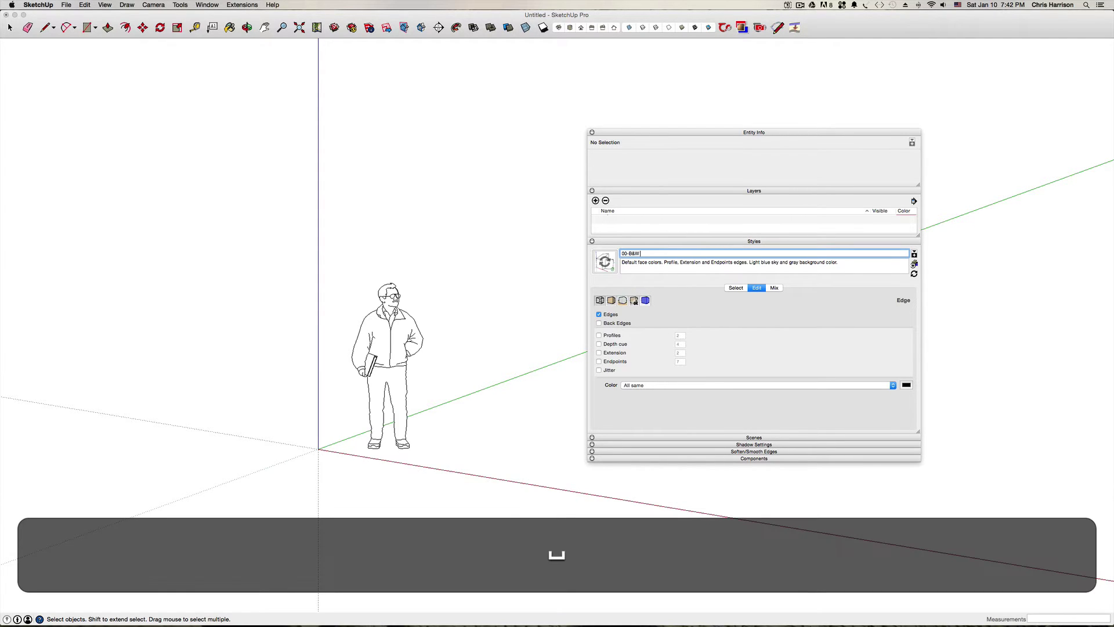
pyautogui.write('Line Drawing')
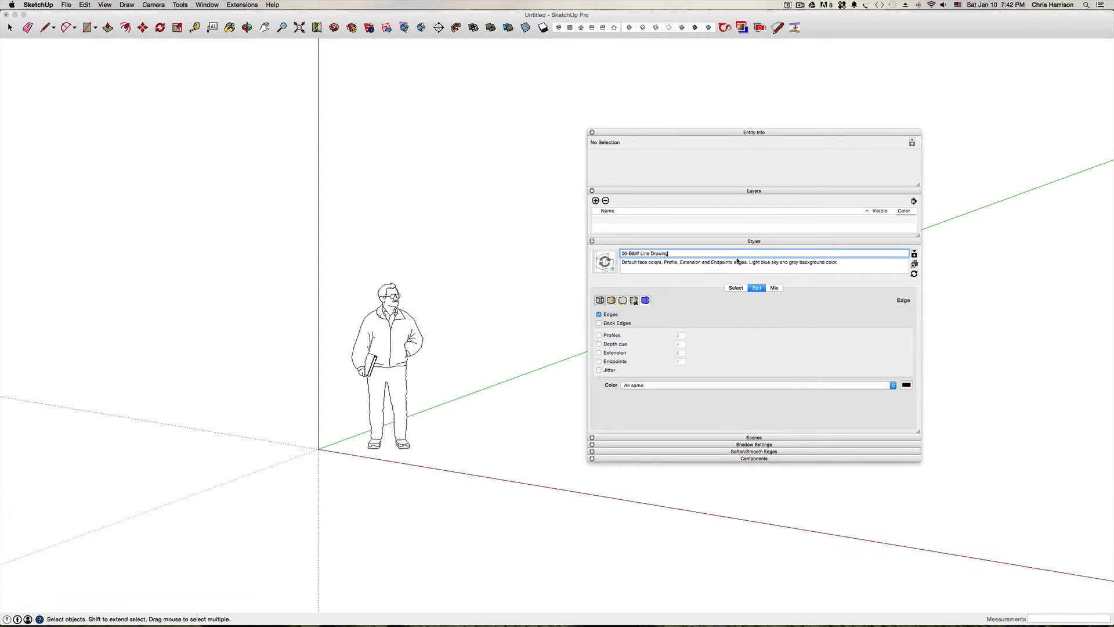
pyautogui.click(914, 274)
pyautogui.click(736, 288)
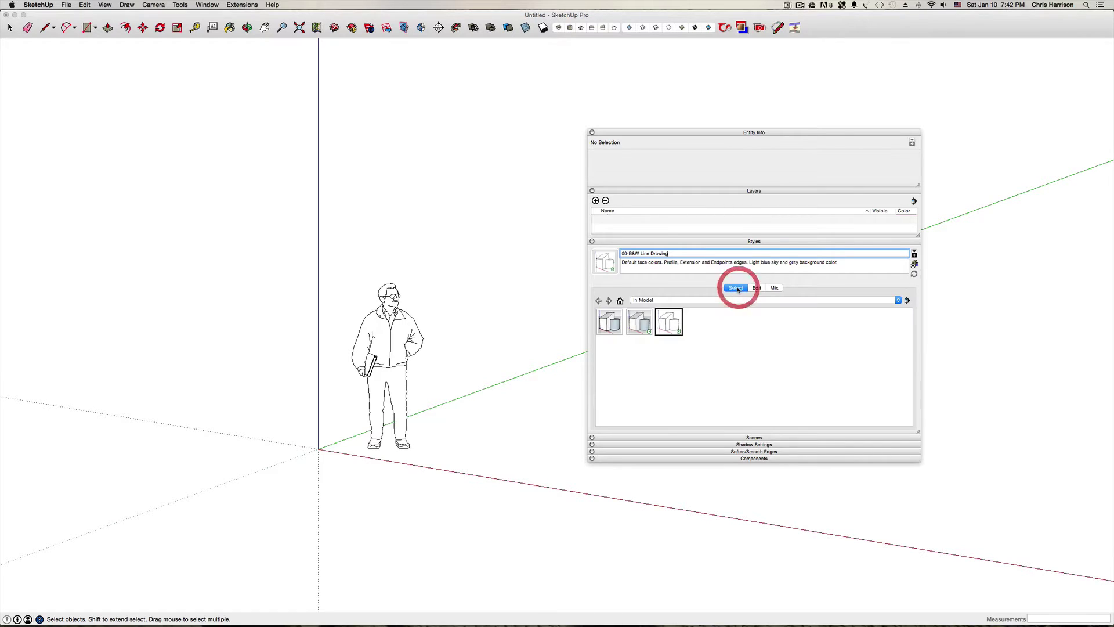
# Step: Duplicate the line-drawing style and turn off all its edges
pyautogui.rightClick(676, 323)
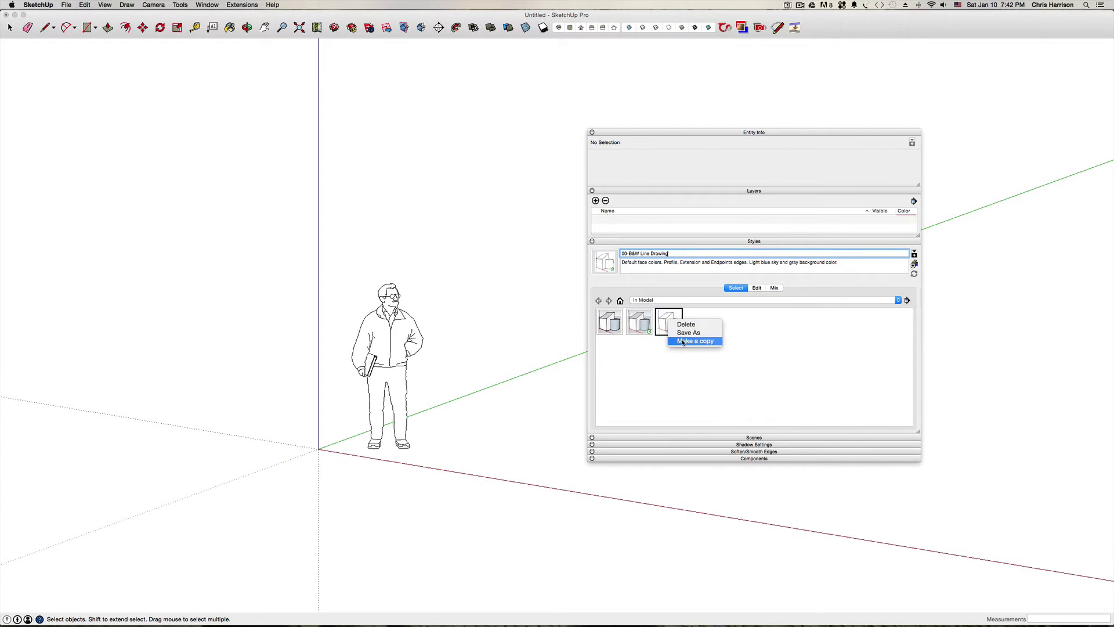
pyautogui.click(695, 341)
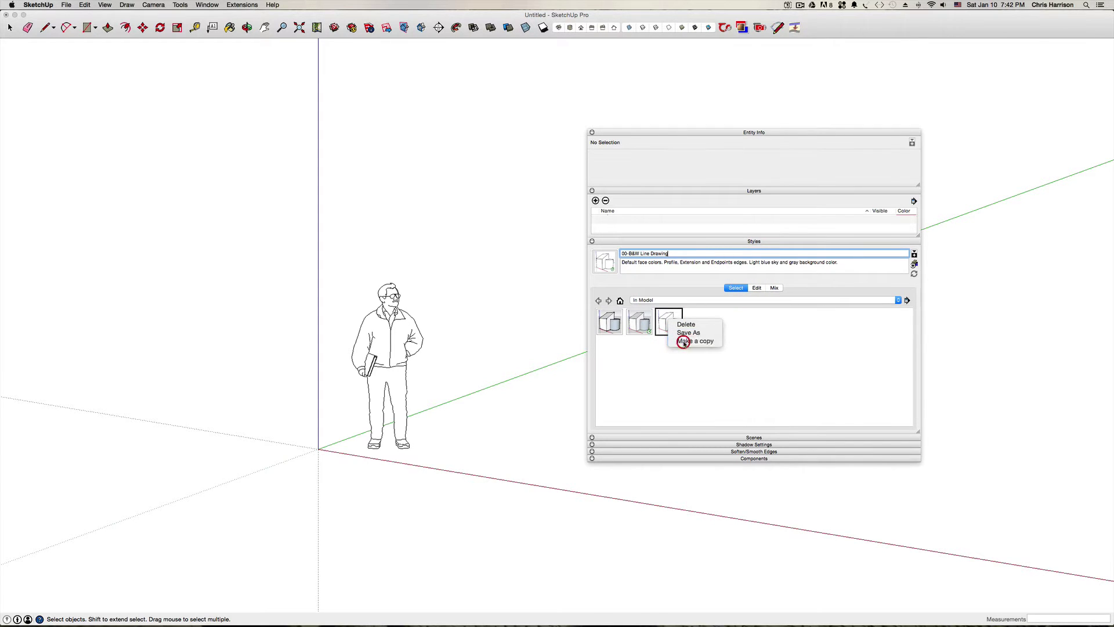
pyautogui.click(759, 287)
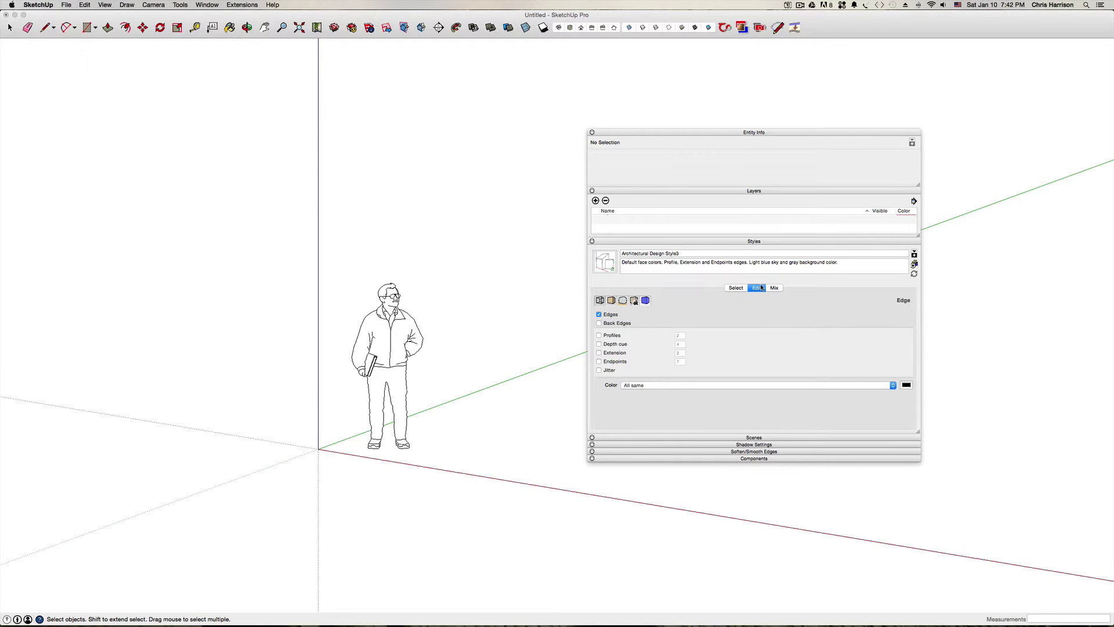
pyautogui.click(600, 315)
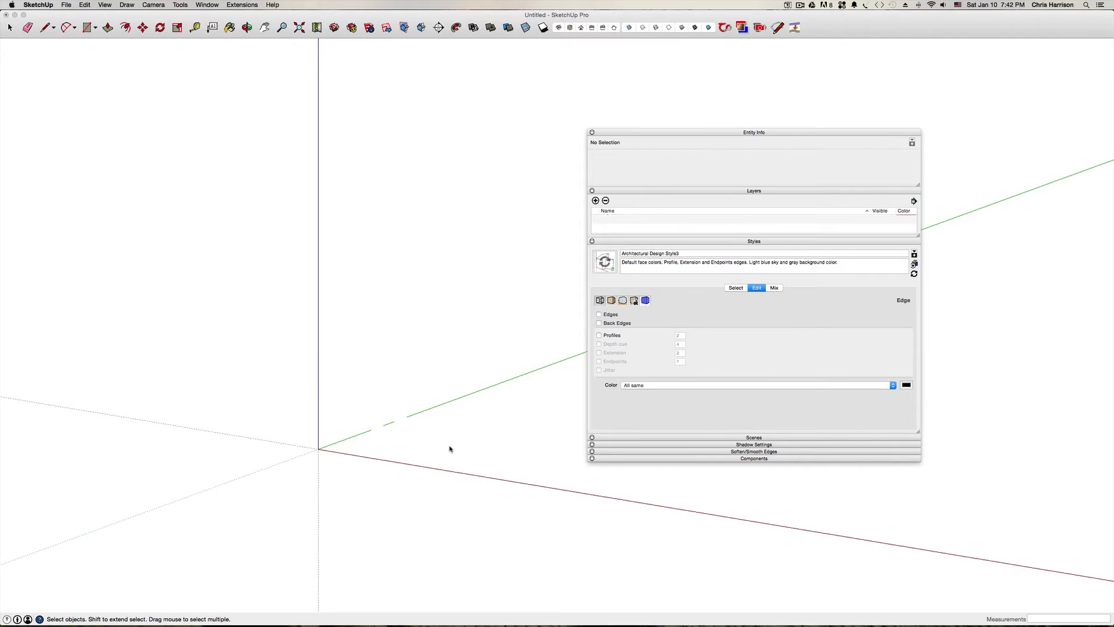
pyautogui.click(382, 427)
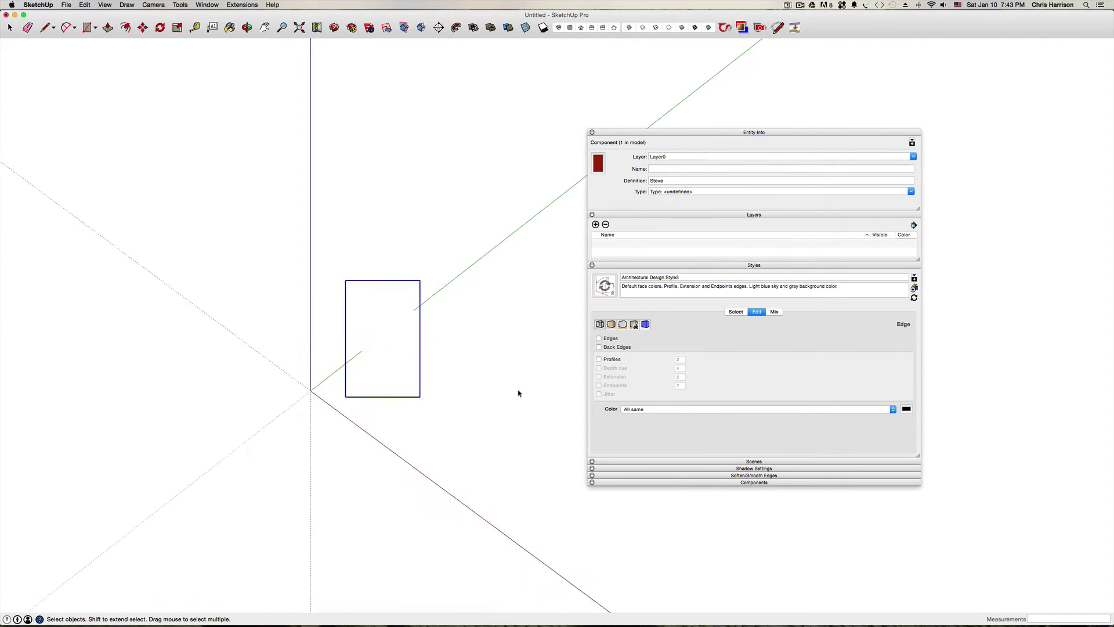
# Step: Hide the model axes and switch shadows on
pyautogui.click(644, 326)
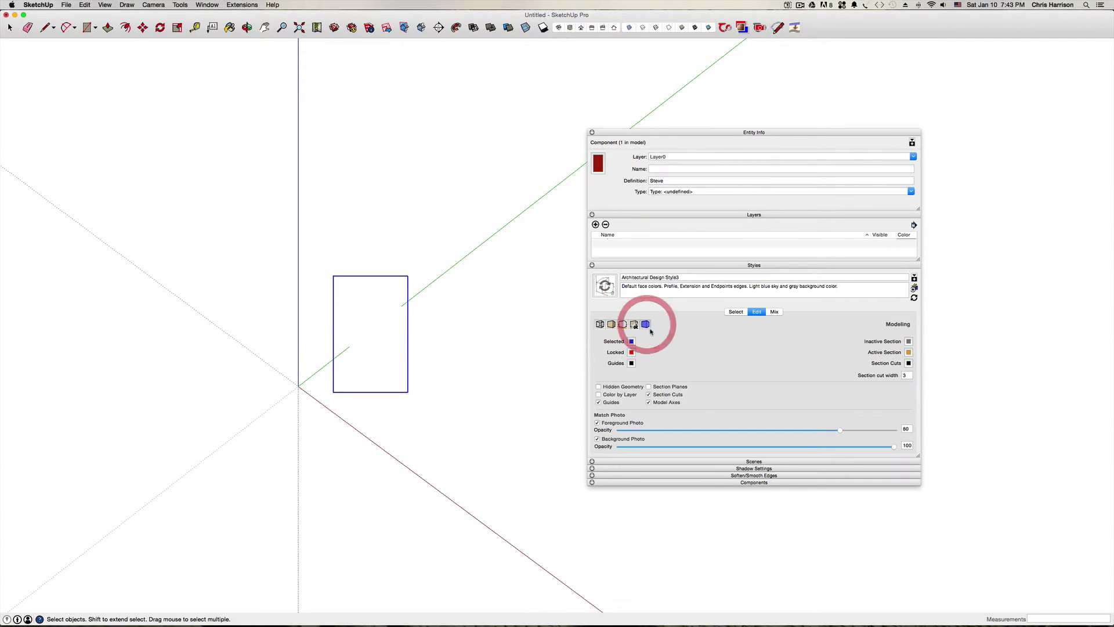
pyautogui.click(649, 403)
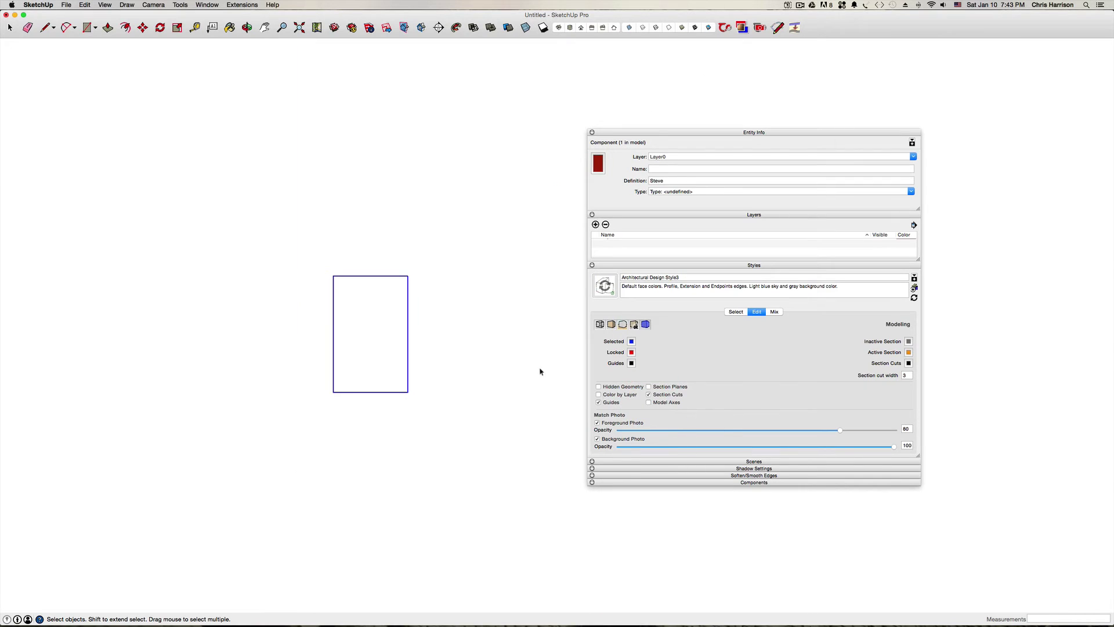
pyautogui.click(755, 469)
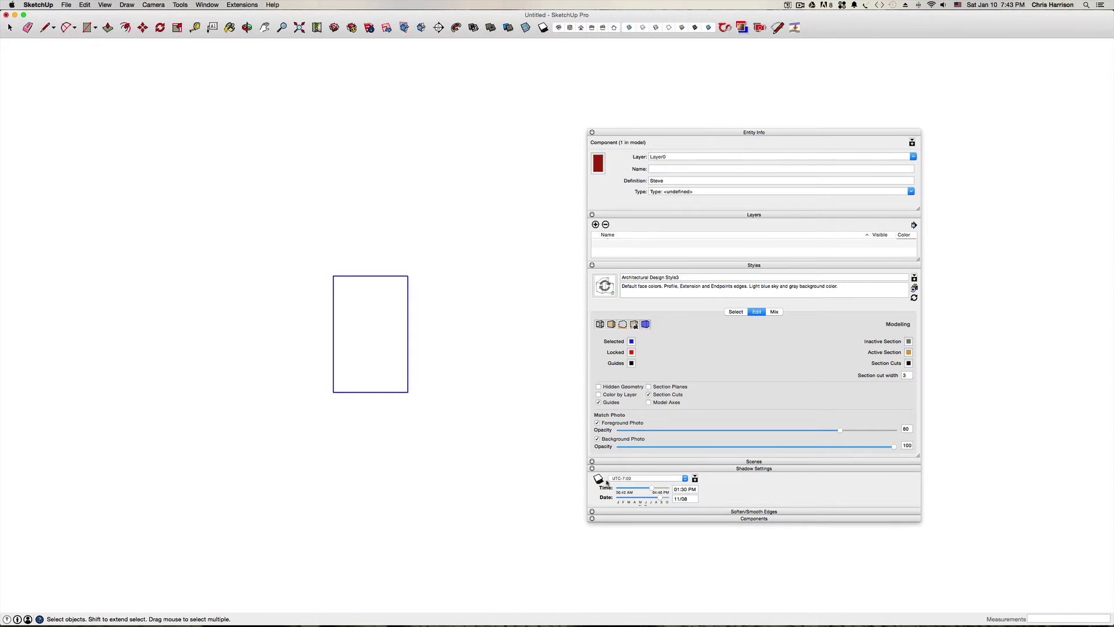
pyautogui.click(598, 479)
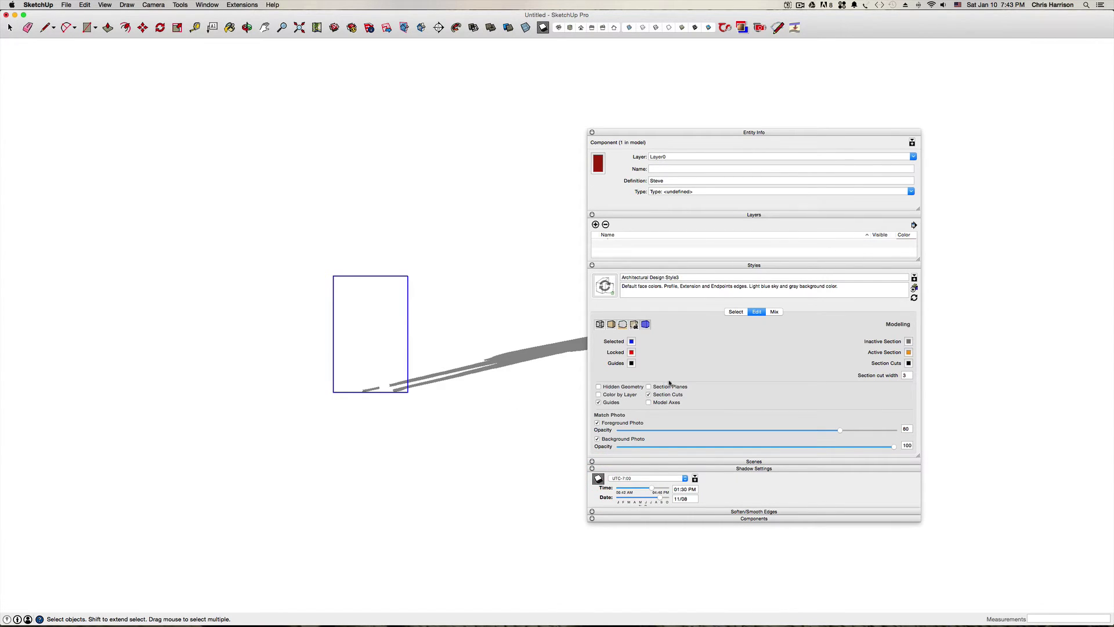
# Step: Rename the current shadows-only style to 00-Just Shadows and update the style
pyautogui.click(683, 279)
pyautogui.moveTo(683, 277); pyautogui.dragTo(609, 276)
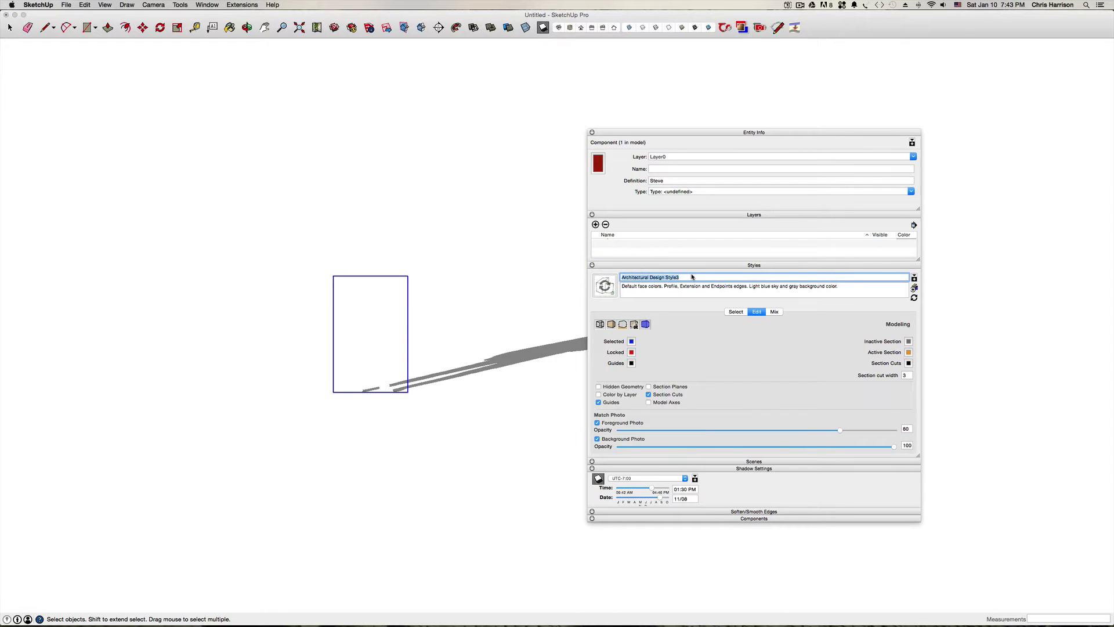
pyautogui.write('00-')
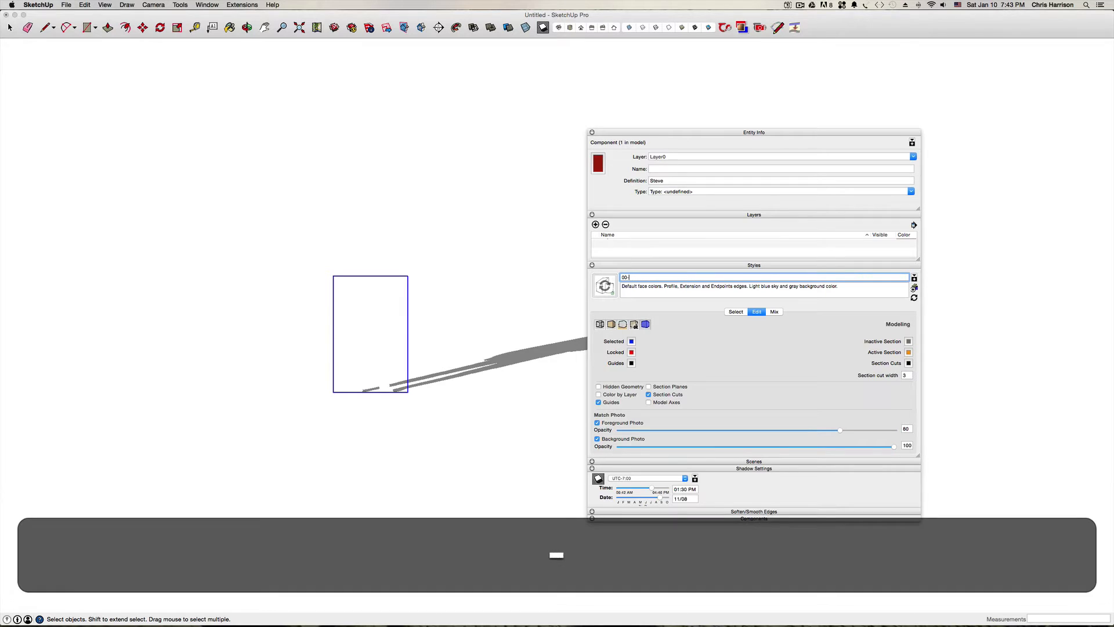
pyautogui.write('Just Shadwo')
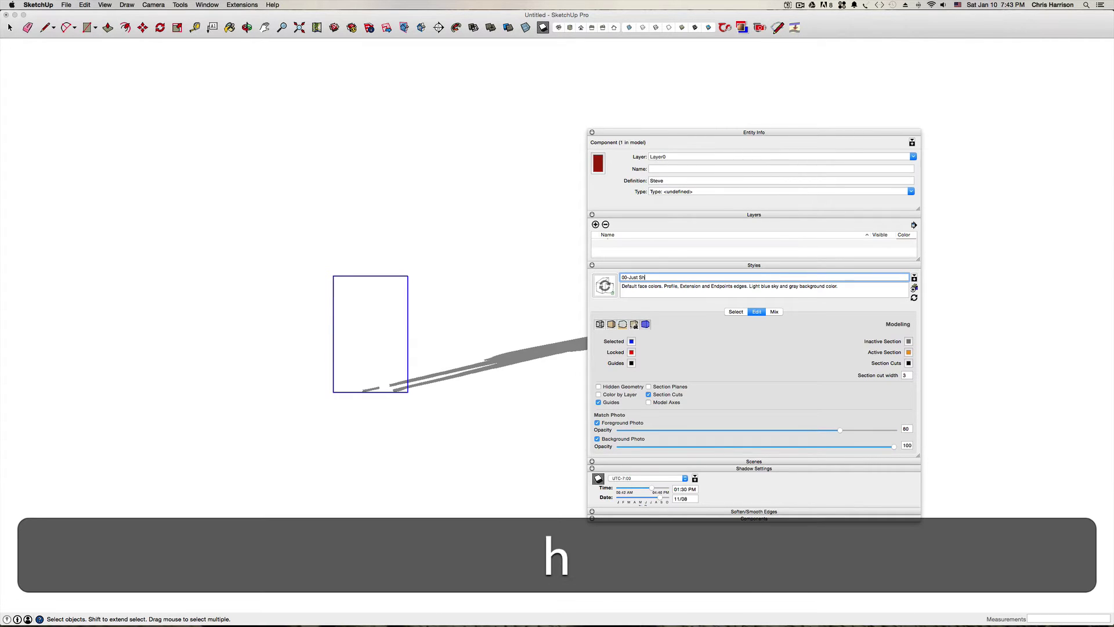
pyautogui.press('BackSpace')
pyautogui.press('BackSpace')
pyautogui.write('ows')
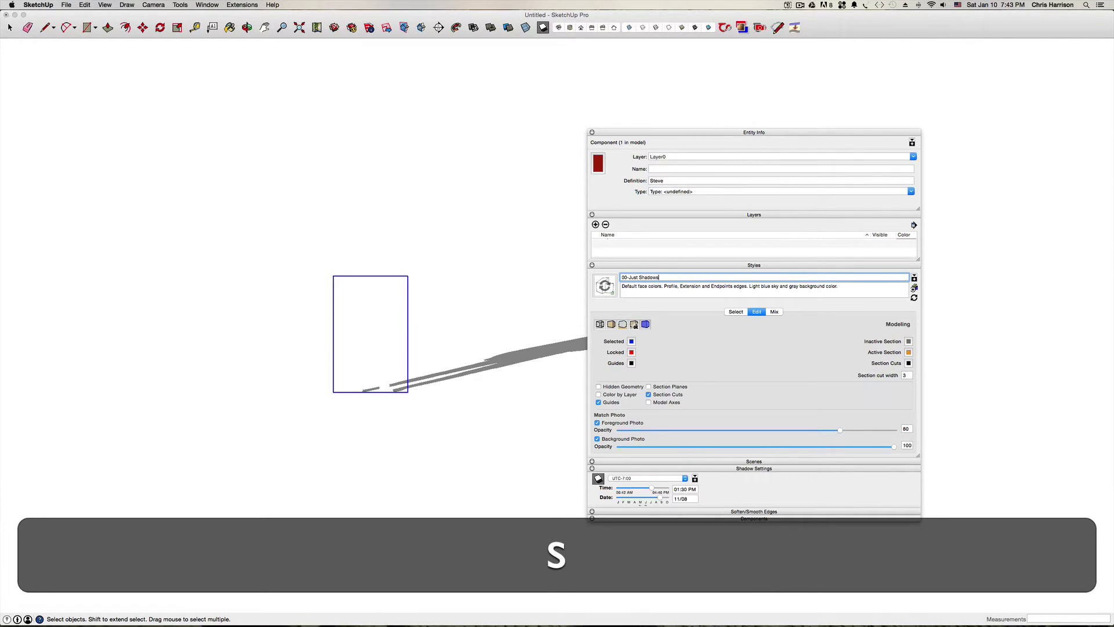
pyautogui.click(914, 298)
pyautogui.click(743, 312)
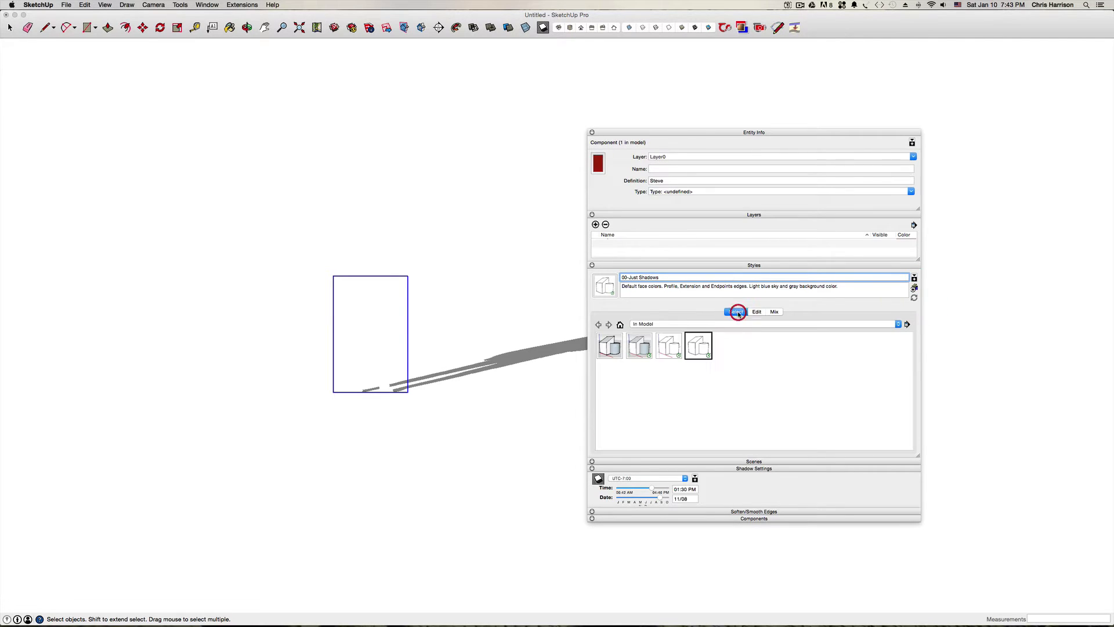
# Step: Make a copy of the Just Shadows style
pyautogui.rightClick(696, 340)
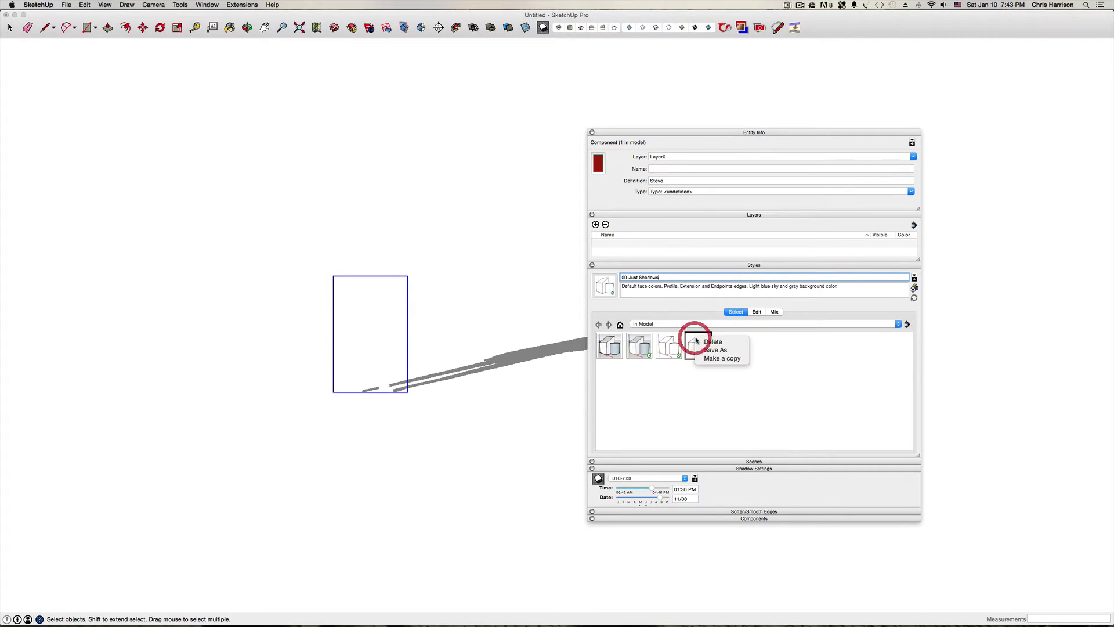
pyautogui.click(720, 358)
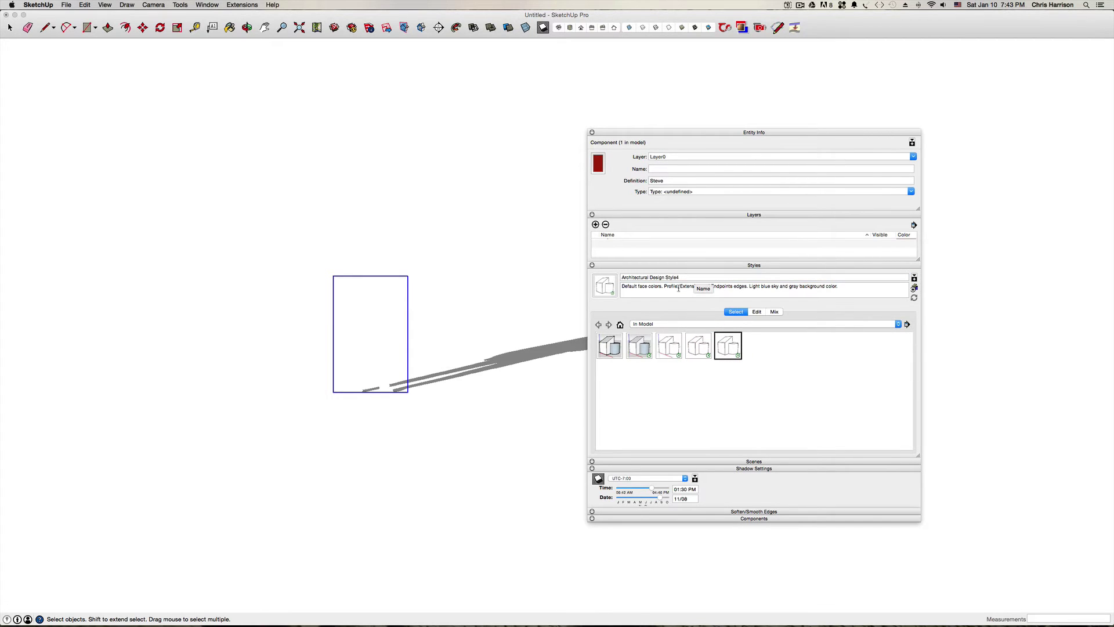
pyautogui.click(757, 313)
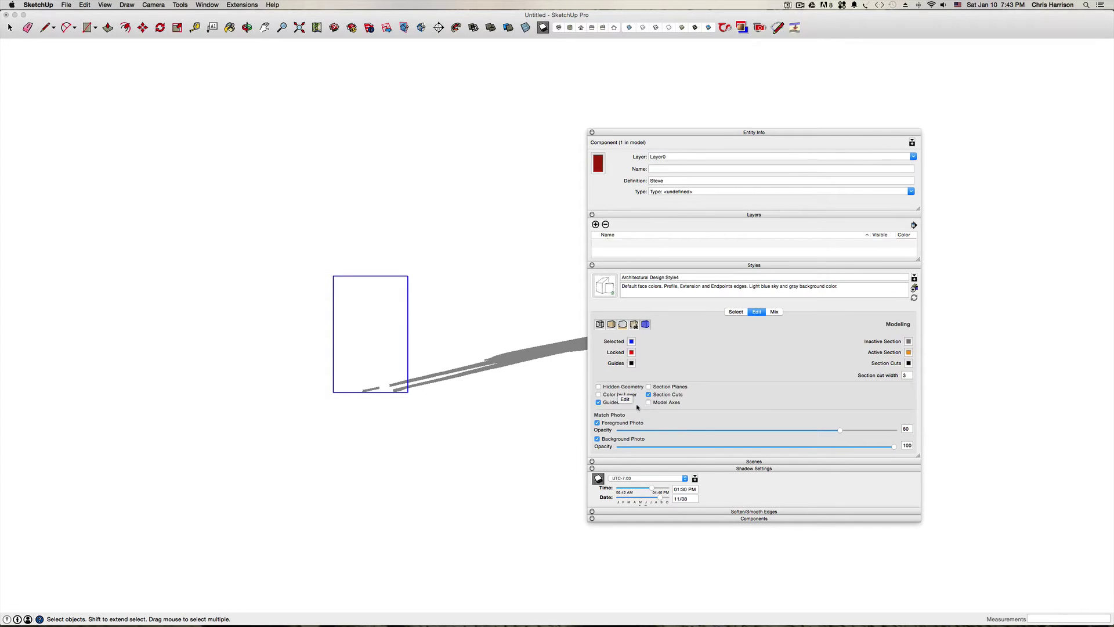
# Step: Set the copy's faces to Shaded with Textures so the person figure appears
pyautogui.click(601, 324)
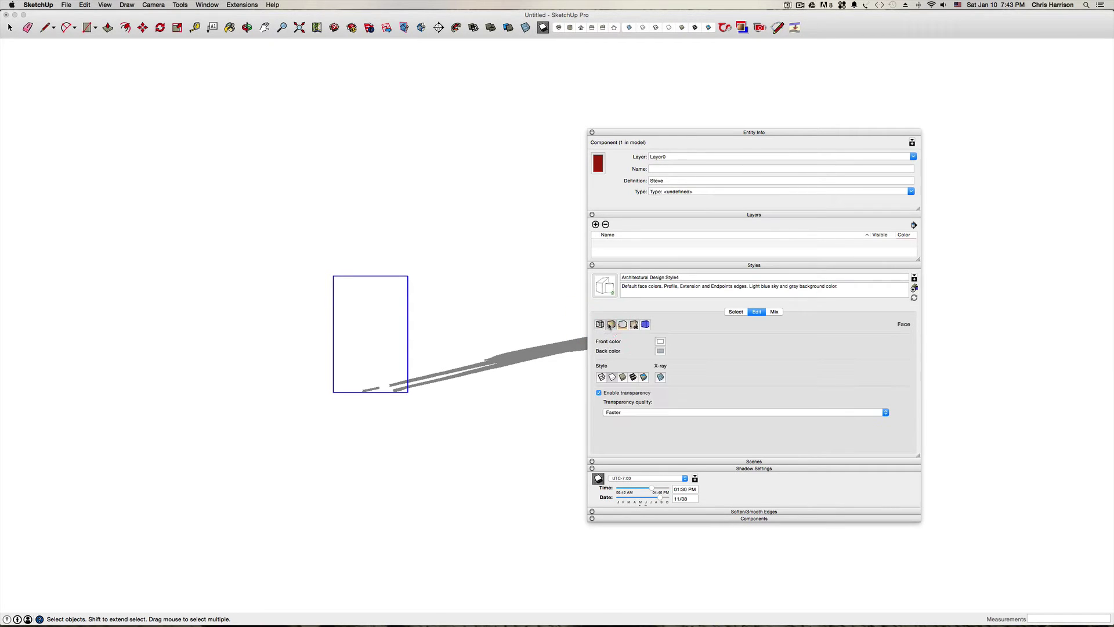
pyautogui.click(611, 325)
pyautogui.click(633, 376)
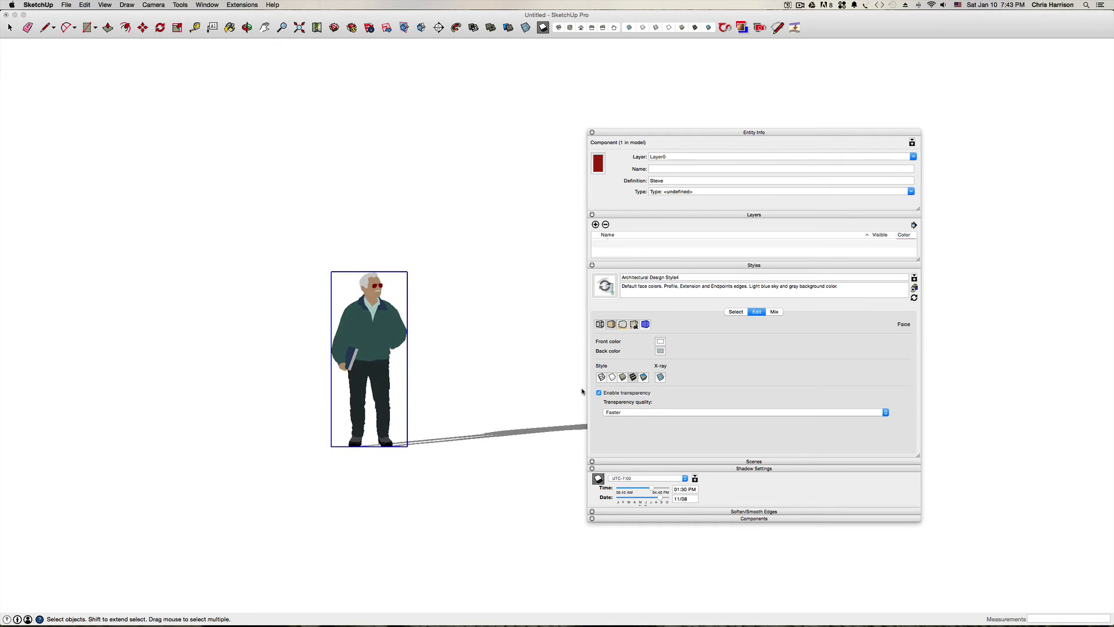
pyautogui.click(152, 7)
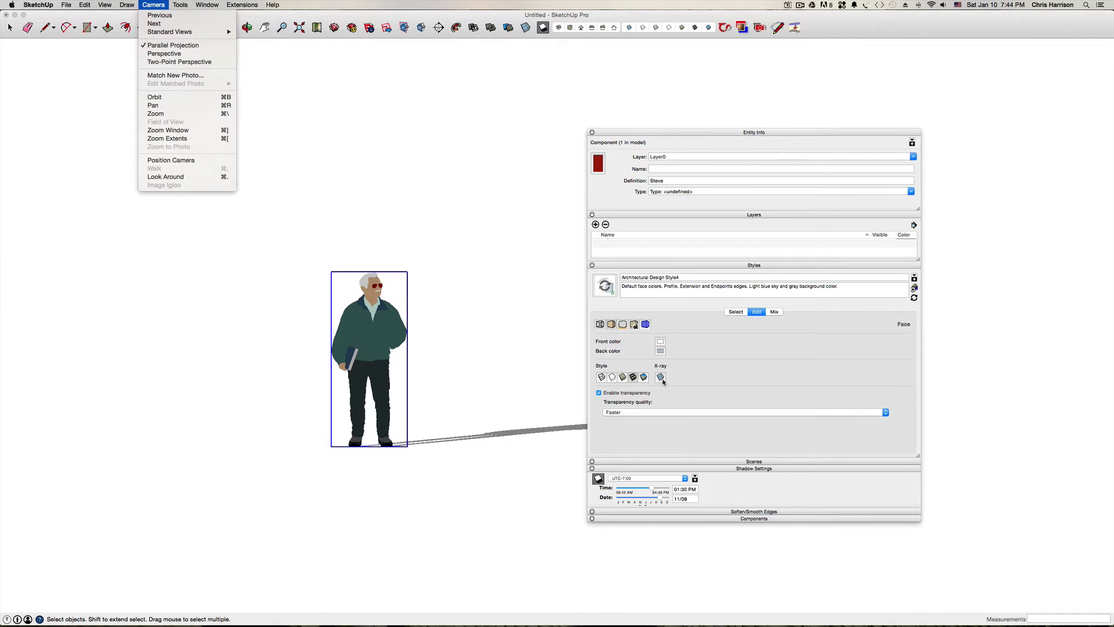
pyautogui.click(733, 367)
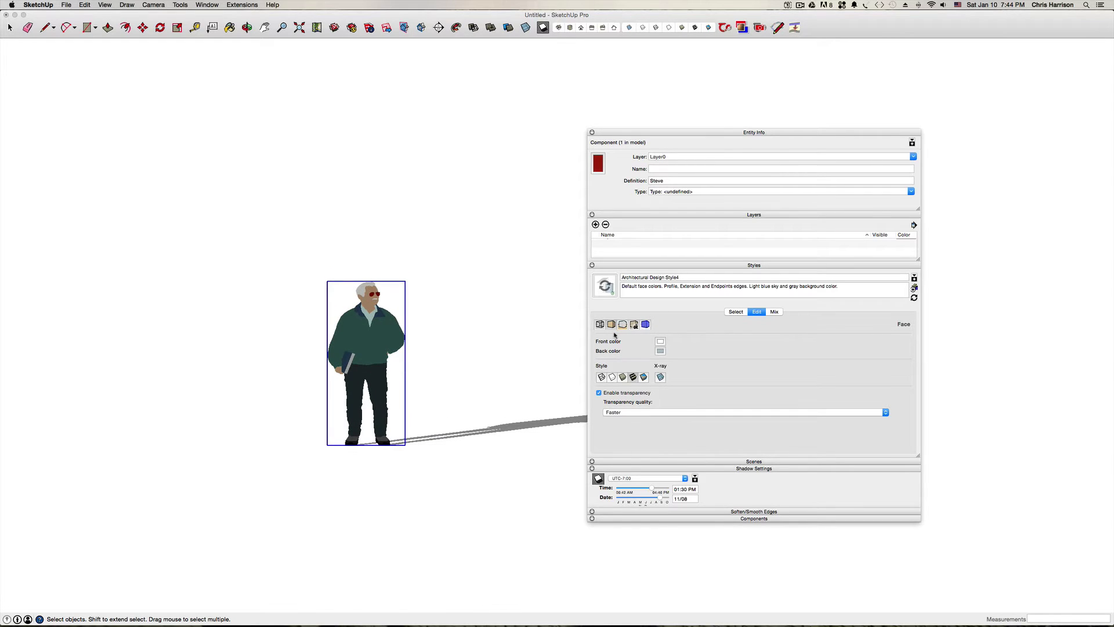
pyautogui.click(634, 324)
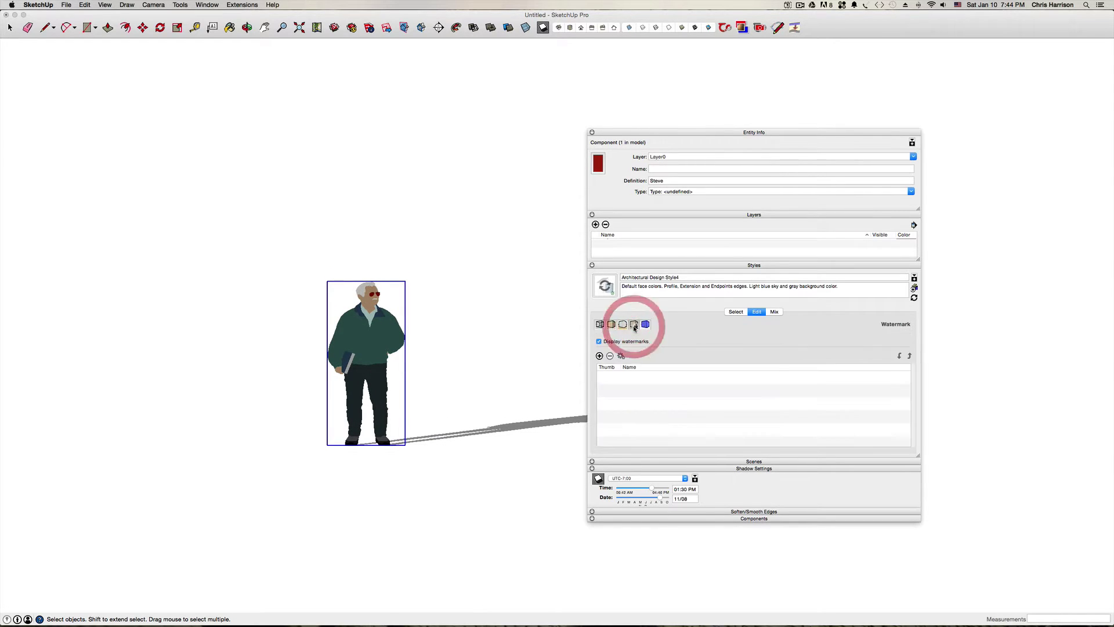
pyautogui.click(646, 325)
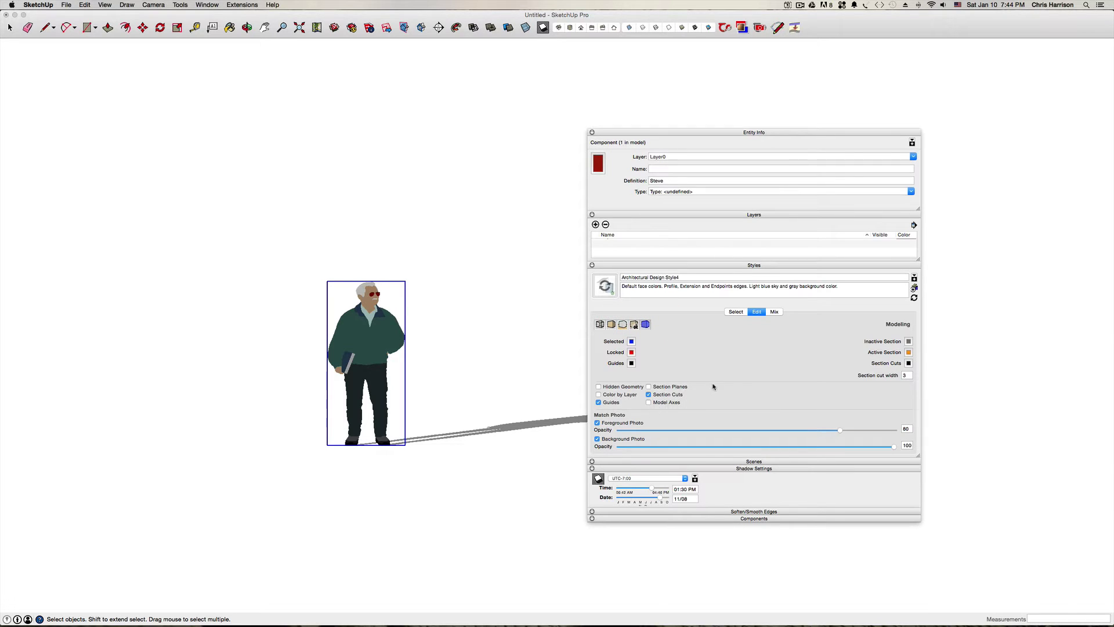
# Step: Name the textured copy 00-Presentation and update the style
pyautogui.click(687, 278)
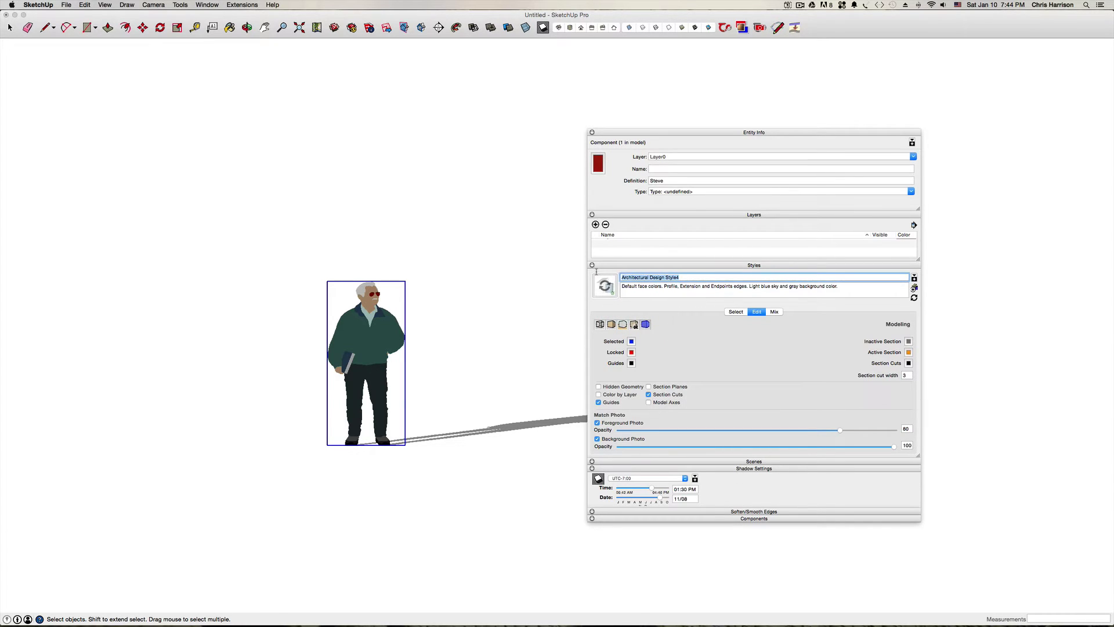
pyautogui.write('00-Pres')
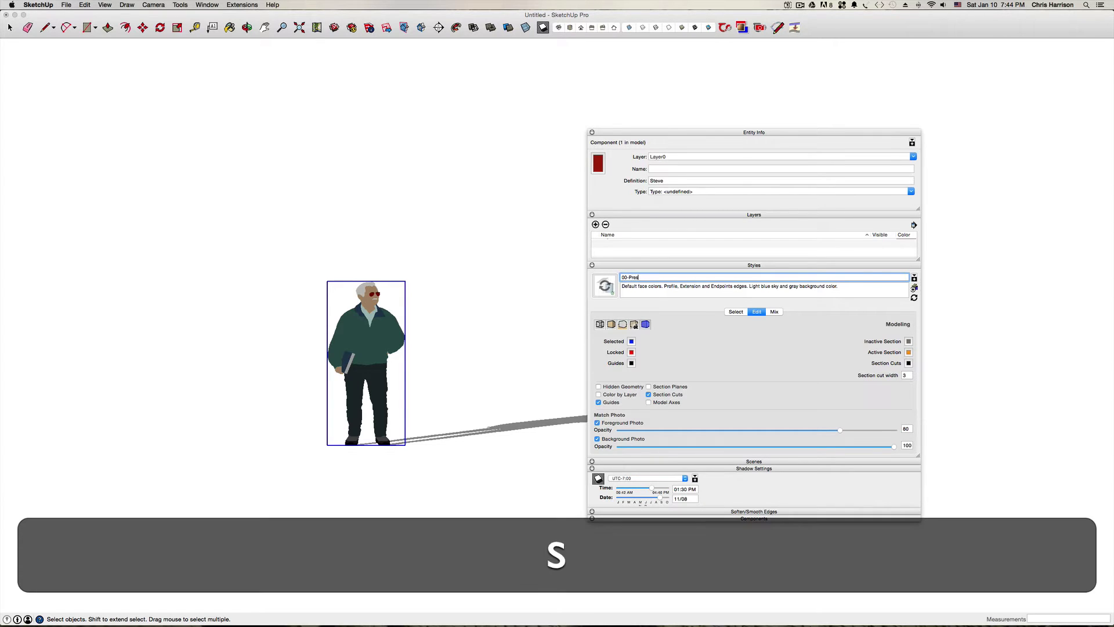
pyautogui.write('entation')
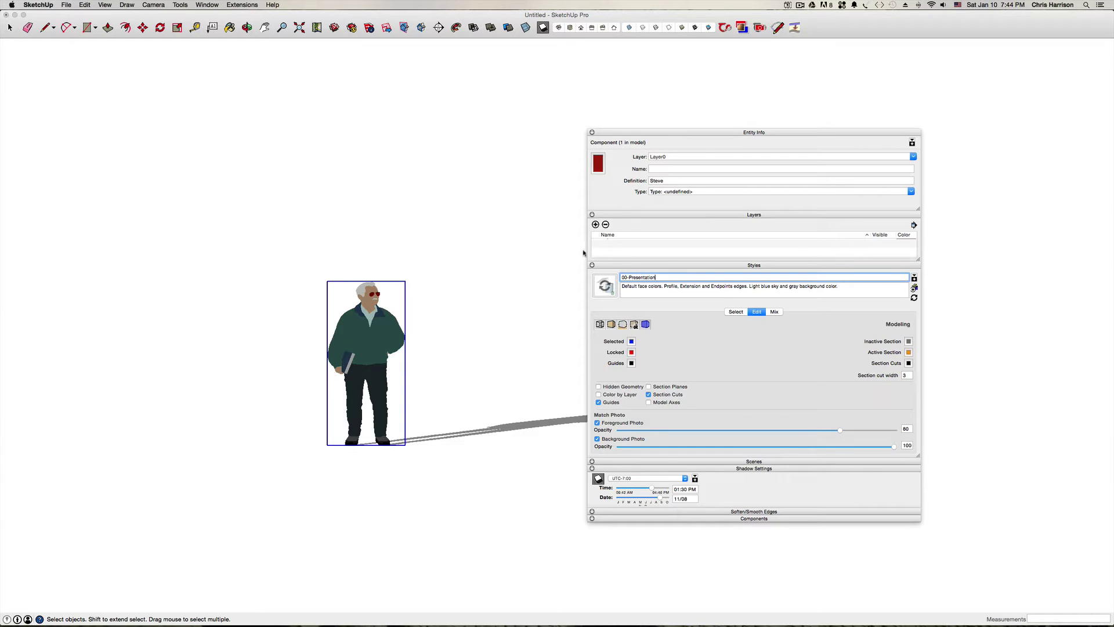
pyautogui.click(915, 298)
pyautogui.click(736, 312)
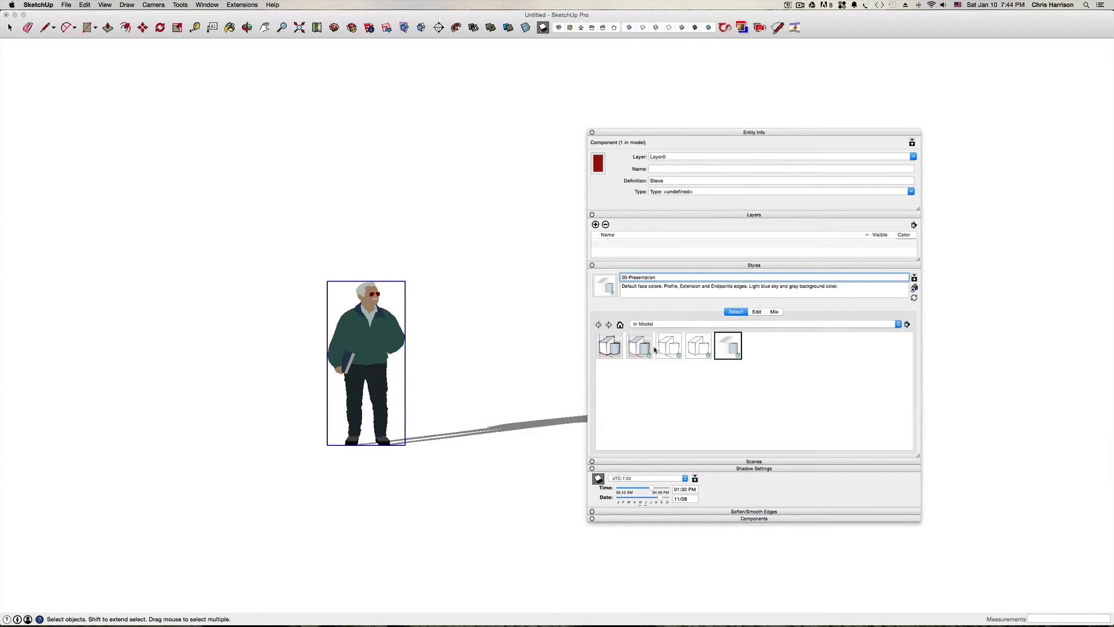
# Step: Duplicate the Presentation style and name the copy 00-Face Check
pyautogui.rightClick(736, 348)
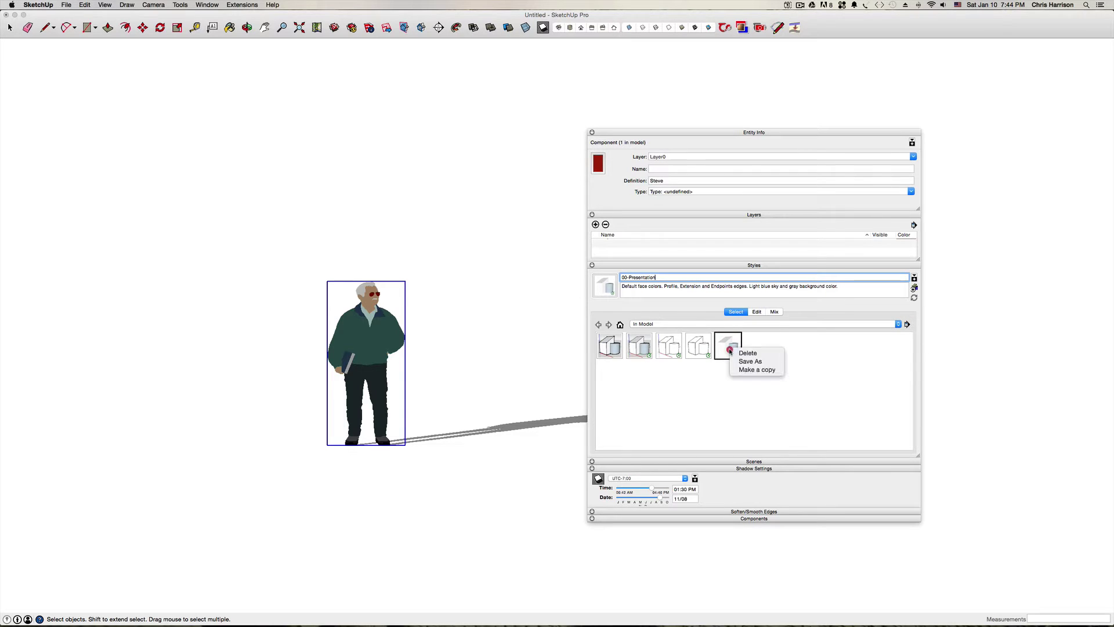
pyautogui.click(748, 372)
pyautogui.click(627, 277)
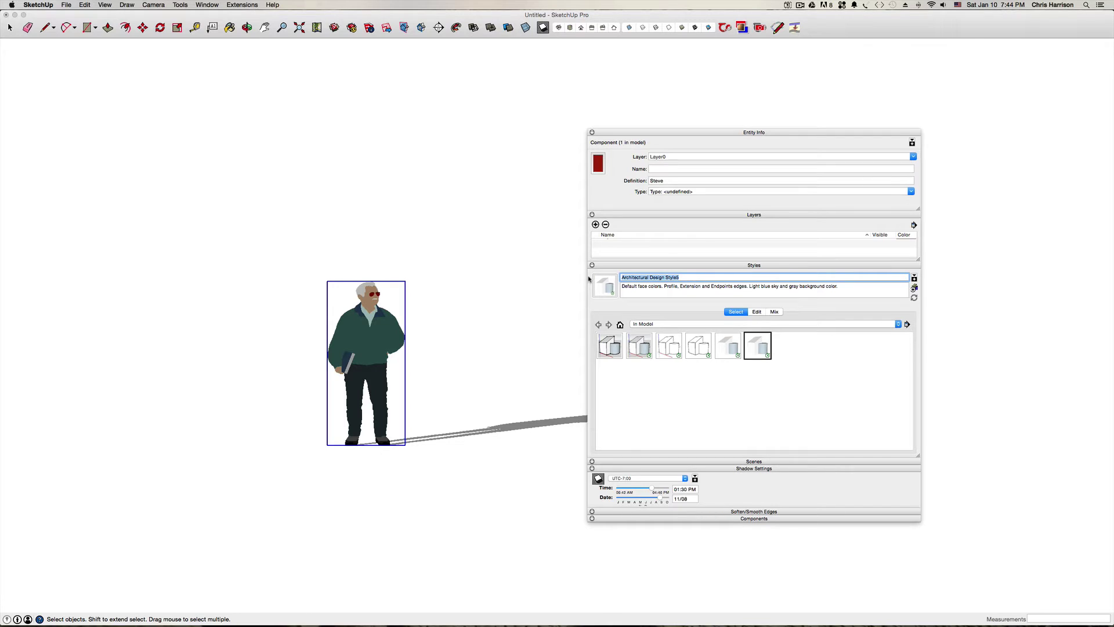
pyautogui.write('00-Face C')
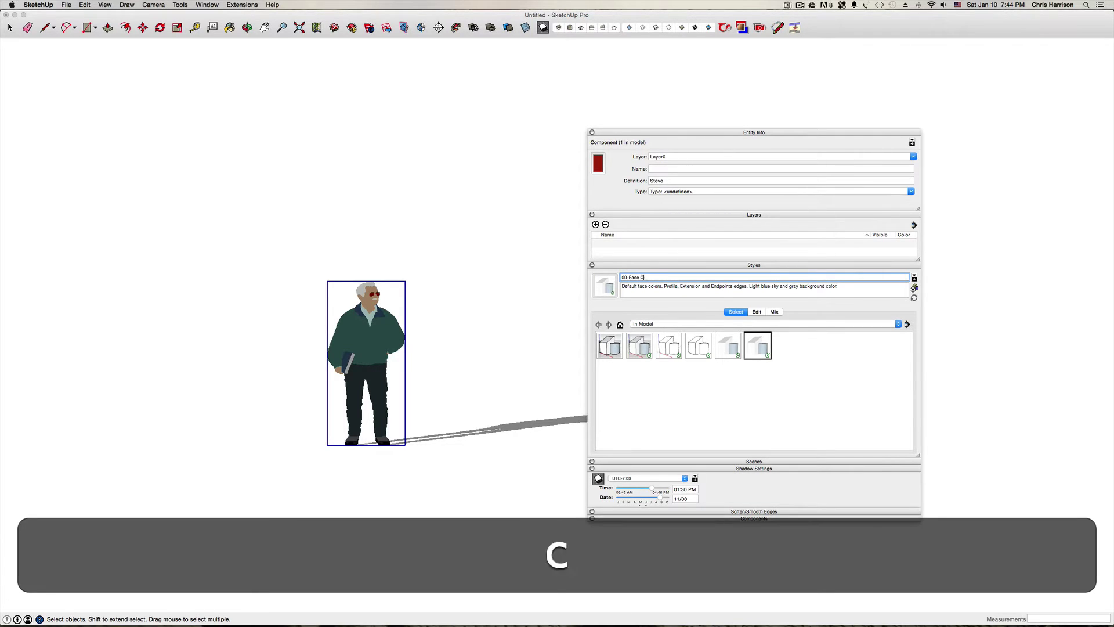
pyautogui.write('heck')
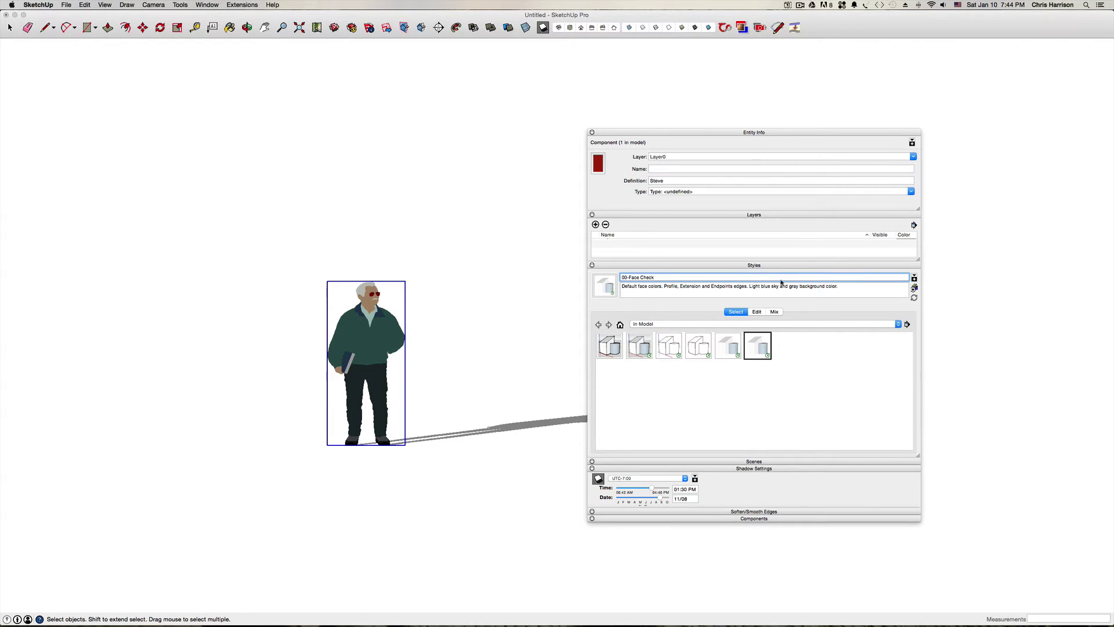
# Step: Set the Face Check style's front faces to green and back faces to saturated magenta
pyautogui.click(757, 312)
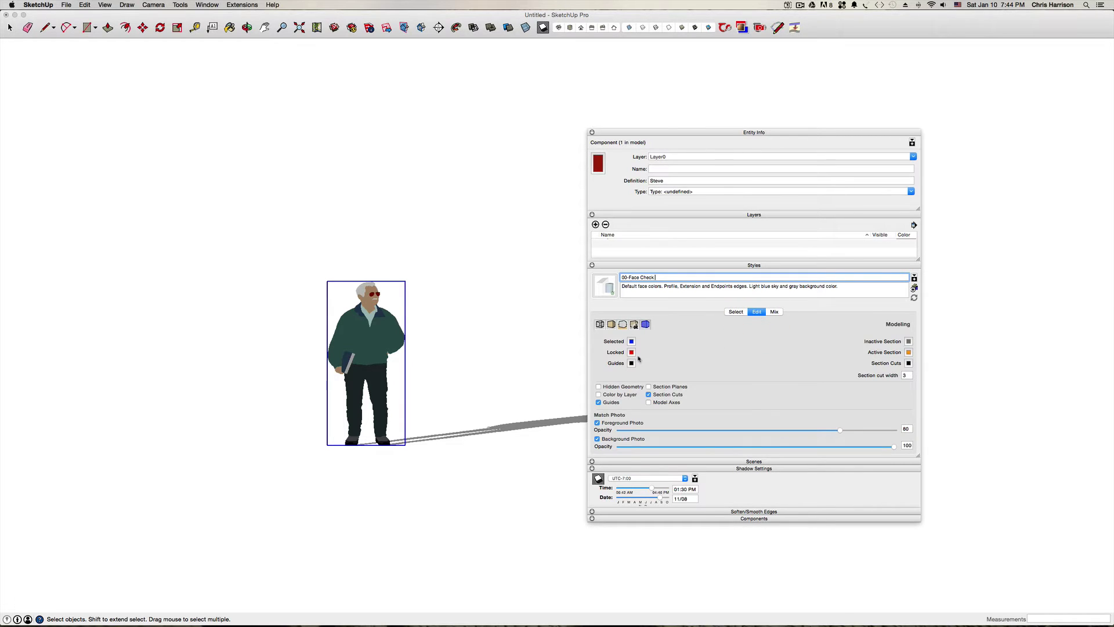
pyautogui.click(601, 324)
pyautogui.click(611, 324)
pyautogui.click(660, 342)
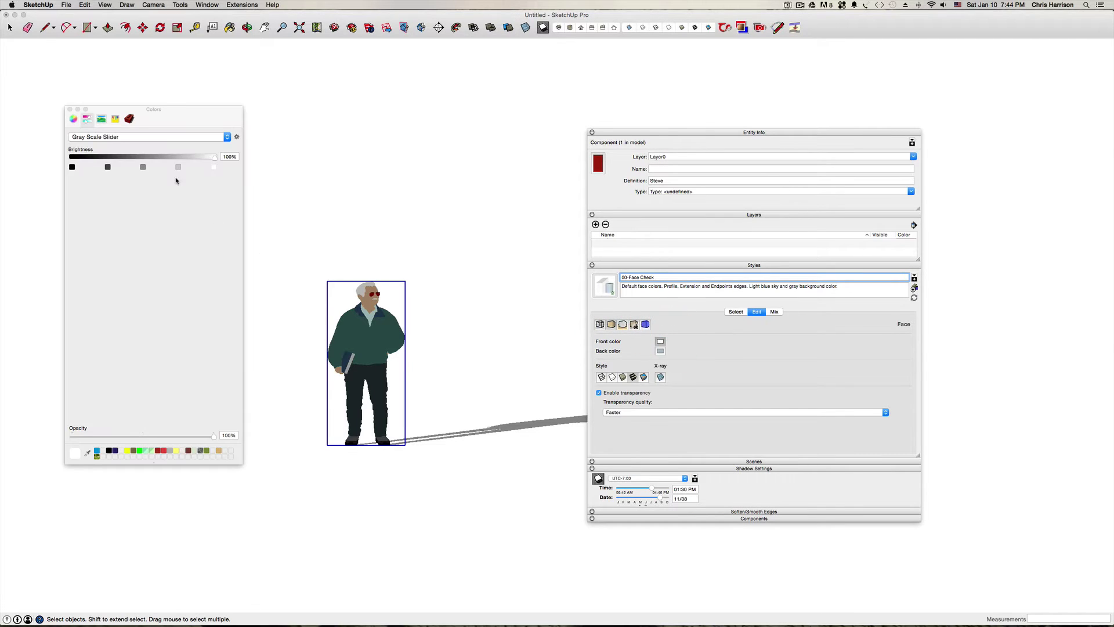
pyautogui.click(73, 118)
pyautogui.click(112, 195)
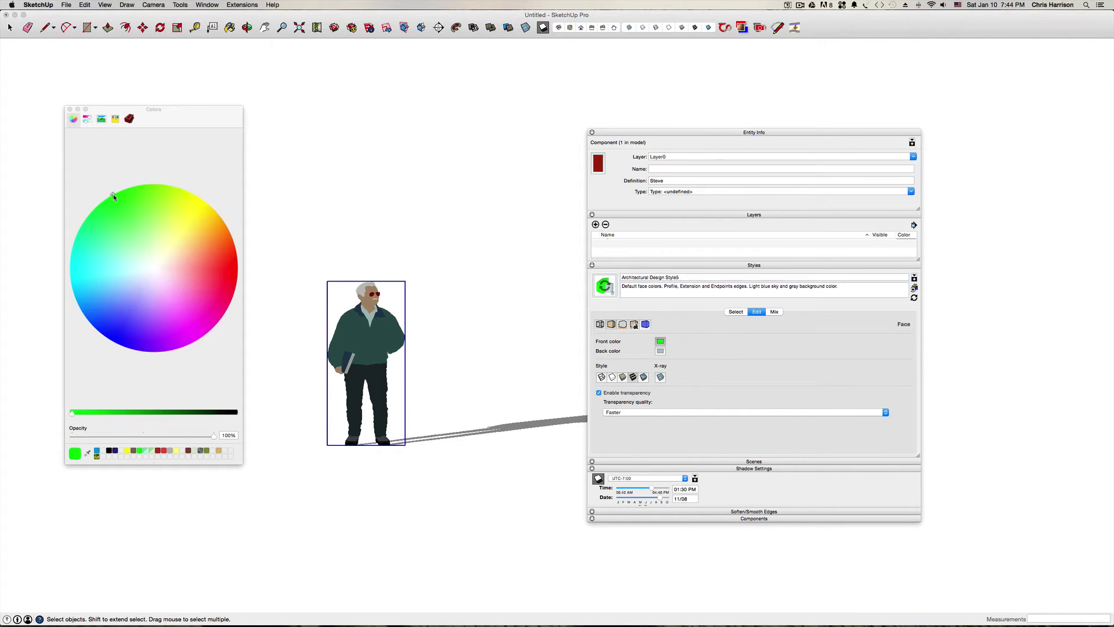
pyautogui.click(660, 350)
pyautogui.click(179, 311)
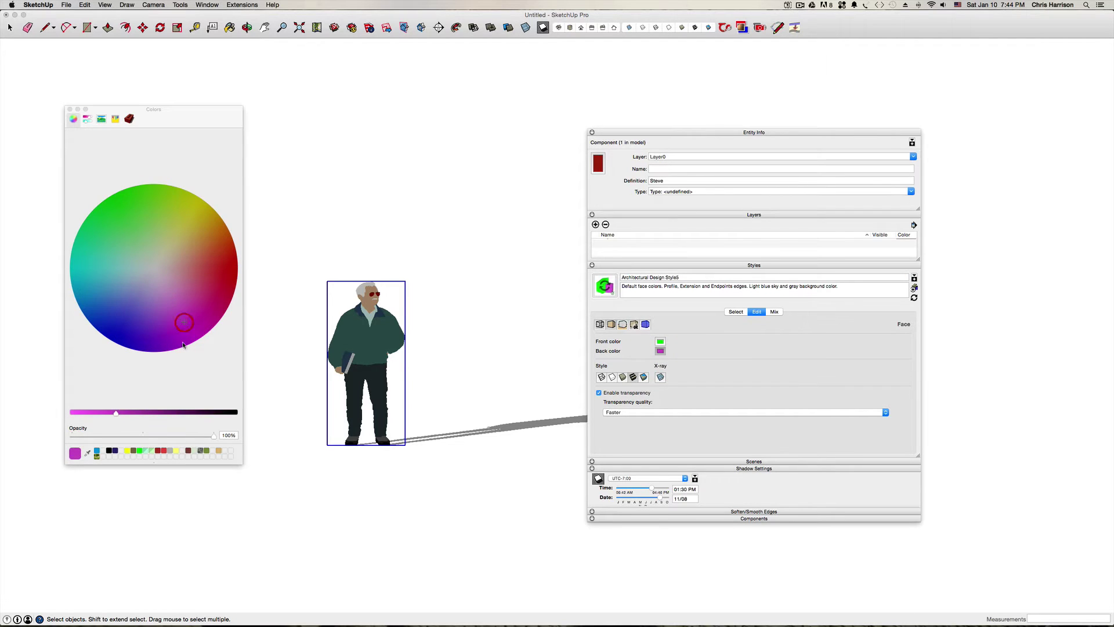
pyautogui.moveTo(115, 412); pyautogui.dragTo(88, 412)
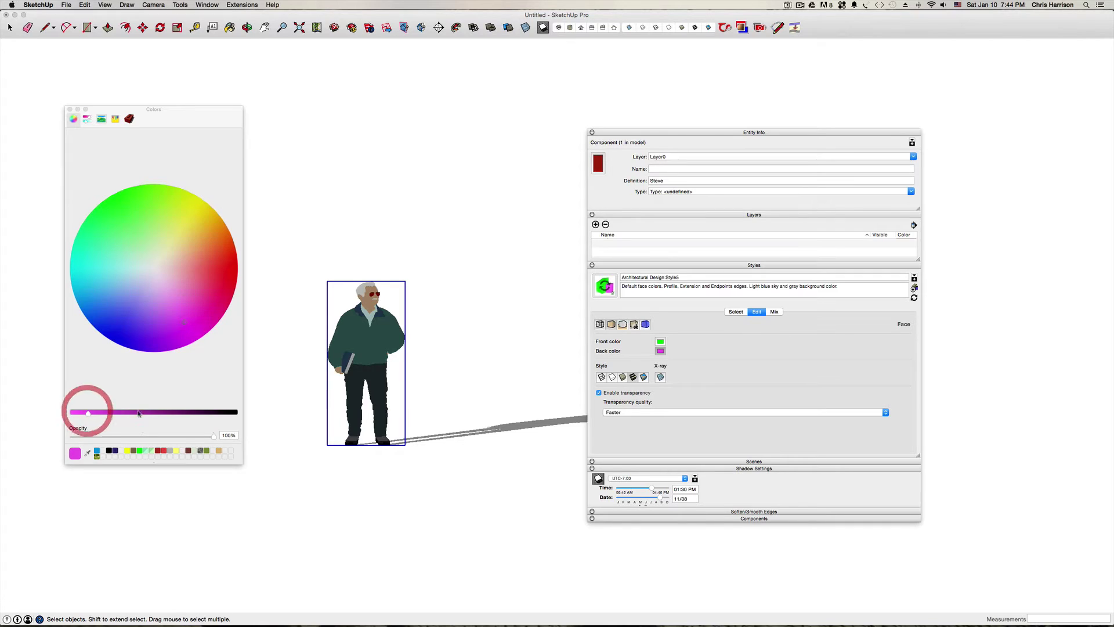
pyautogui.click(70, 109)
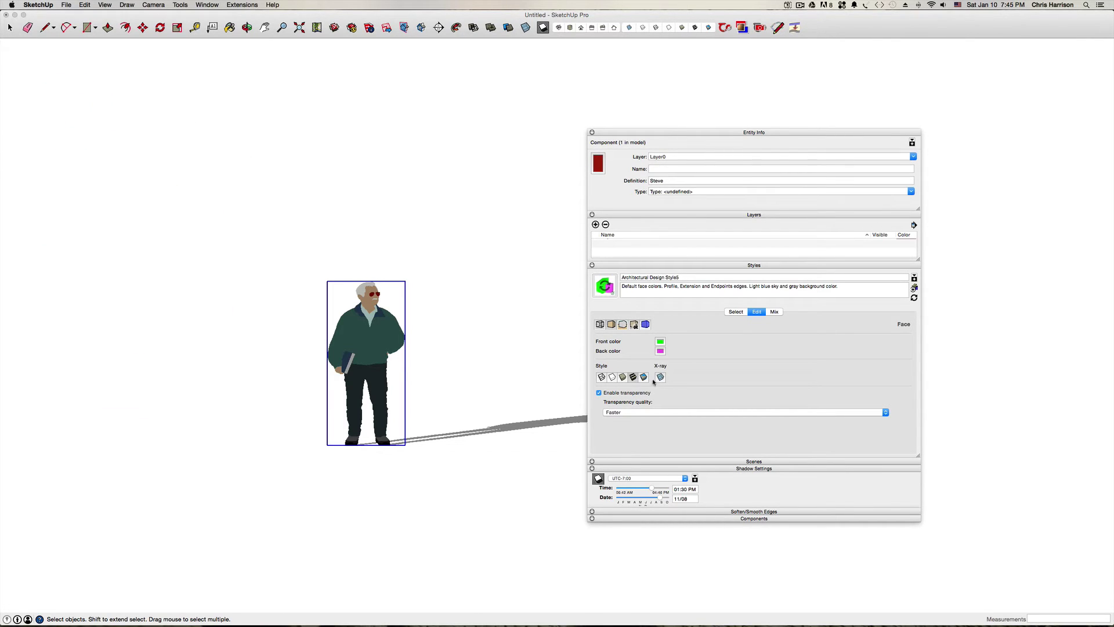
# Step: Switch the face display to plain Shaded with X-ray left off
pyautogui.click(660, 377)
pyautogui.click(660, 377)
pyautogui.click(643, 378)
# Step: Reverse one face of the Steve figure so it shows the magenta back colour
pyautogui.scroll(3, 371, 343)
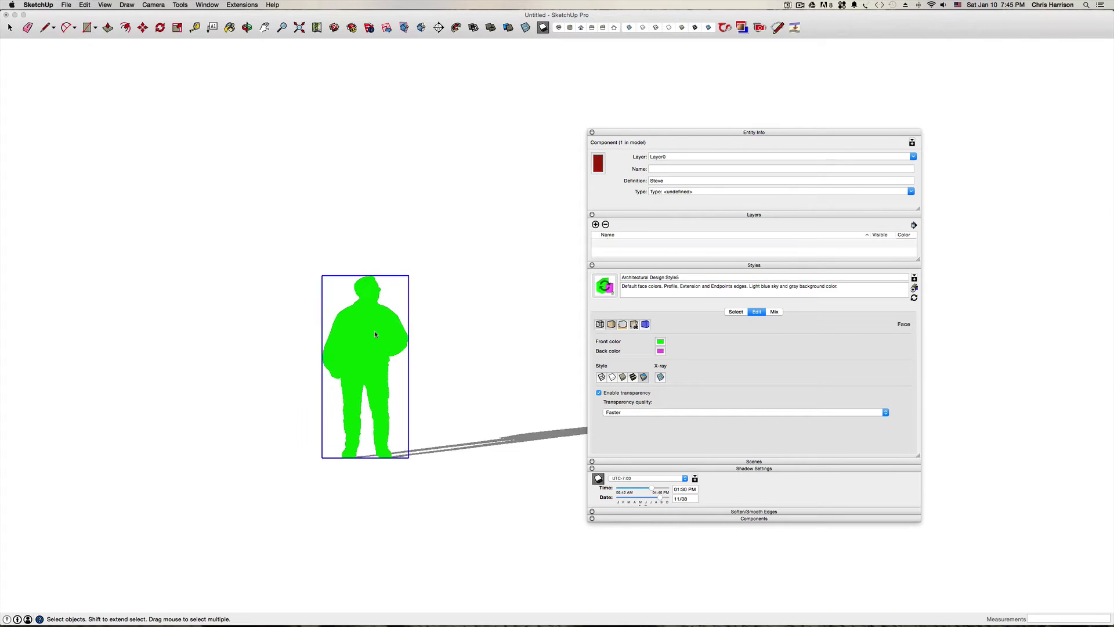
pyautogui.moveTo(329, 320); pyautogui.dragTo(415, 340, button='middle')
pyautogui.doubleClick(371, 337)
pyautogui.click(380, 333)
pyautogui.rightClick(380, 337)
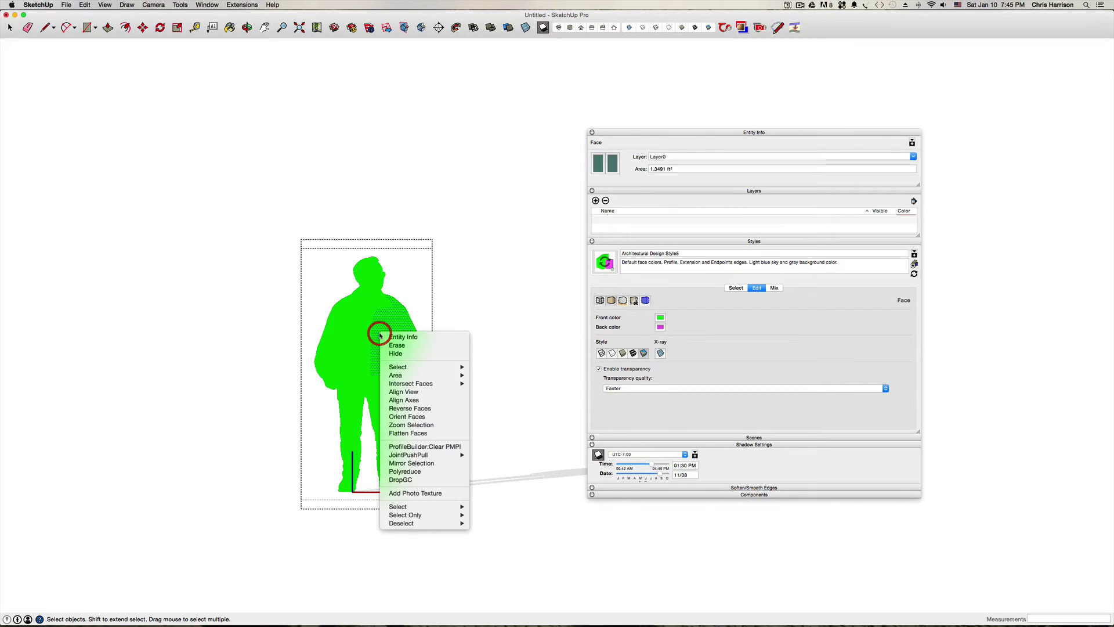
pyautogui.click(413, 409)
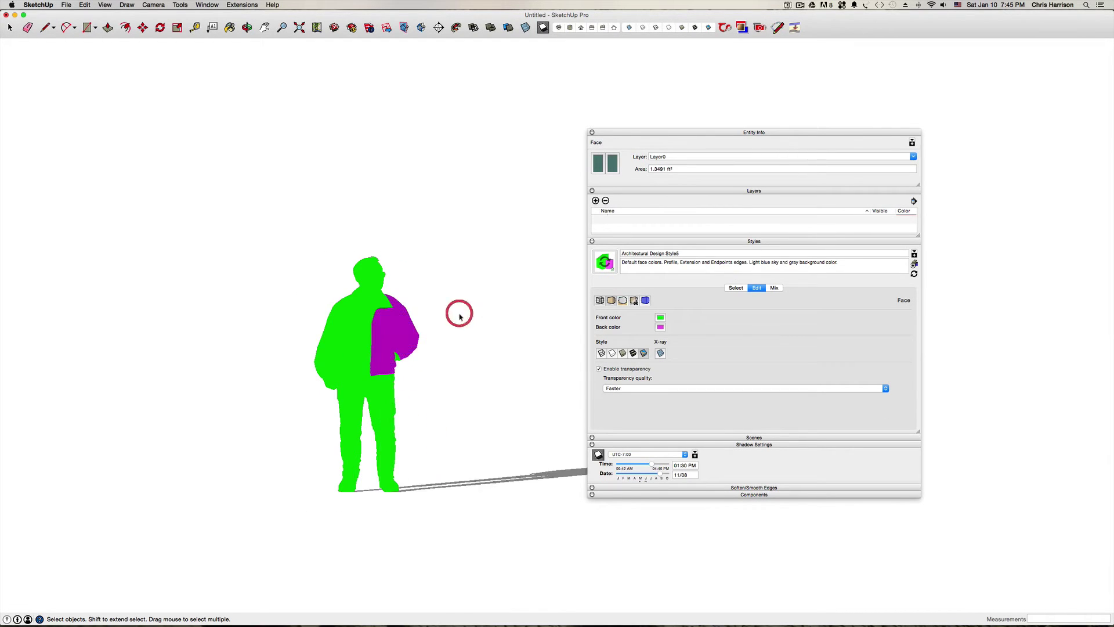
pyautogui.click(460, 317)
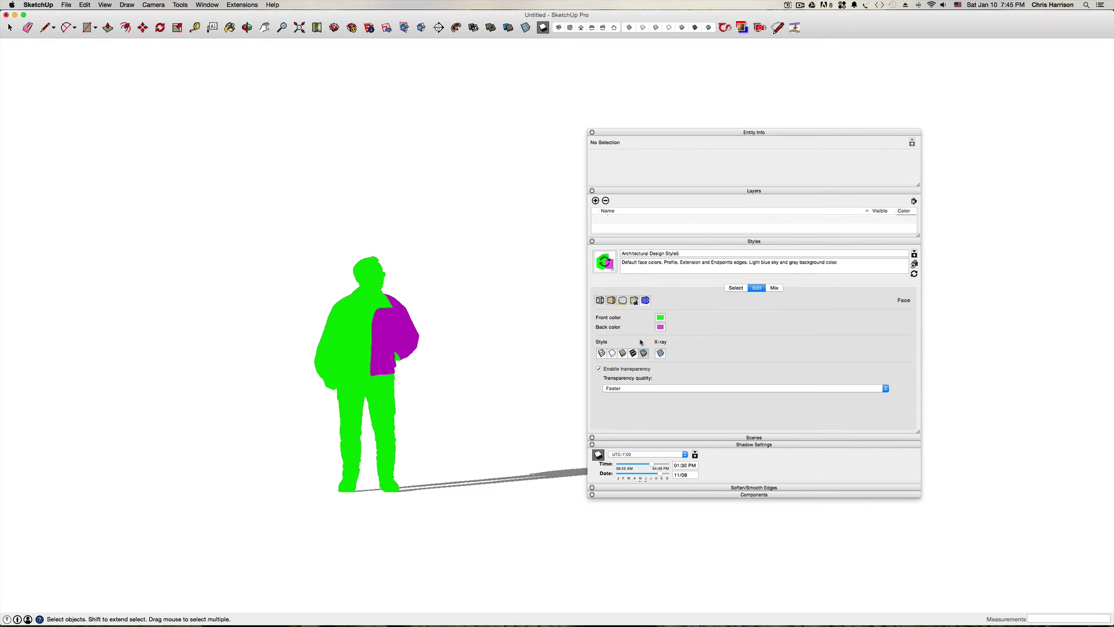
# Step: Check the reversed magenta face inside the person component, then exit the component
pyautogui.moveTo(401, 338); pyautogui.dragTo(388, 329, button='middle')
pyautogui.click(388, 329)
pyautogui.doubleClick(388, 329)
pyautogui.click(386, 329)
pyautogui.click(469, 316)
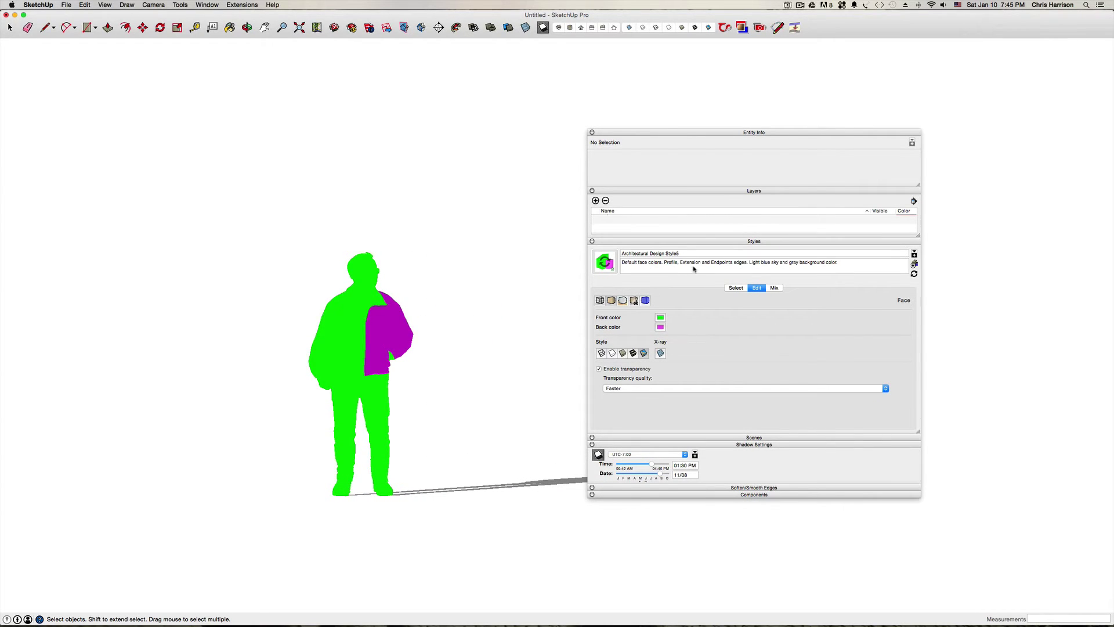
# Step: Turn shadows off and select the whole style name
pyautogui.click(694, 252)
pyautogui.moveTo(694, 251); pyautogui.dragTo(650, 253)
pyautogui.click(598, 455)
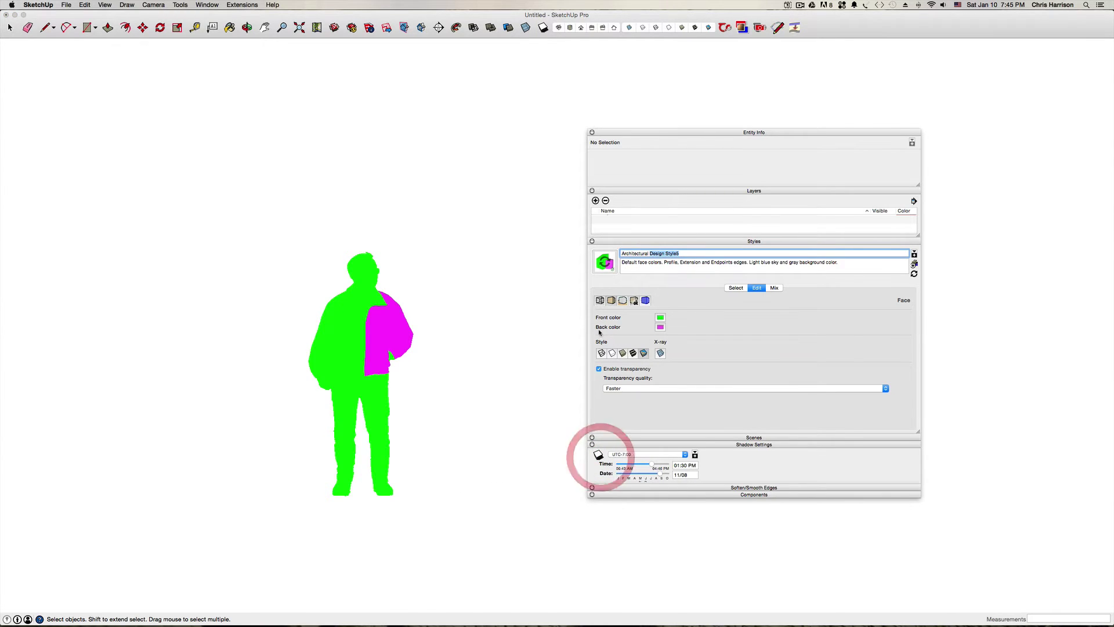
pyautogui.click(686, 253)
pyautogui.moveTo(686, 251); pyautogui.dragTo(621, 253)
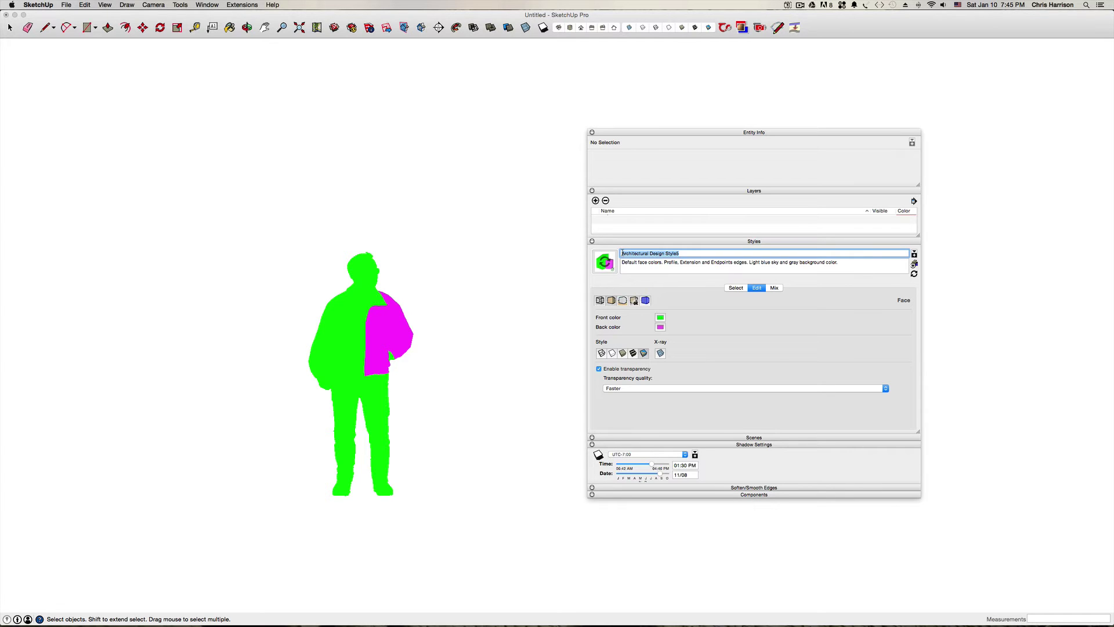
# Step: Rename the style 00-Face Check, update it, and collapse Shadow Settings
pyautogui.write('00-')
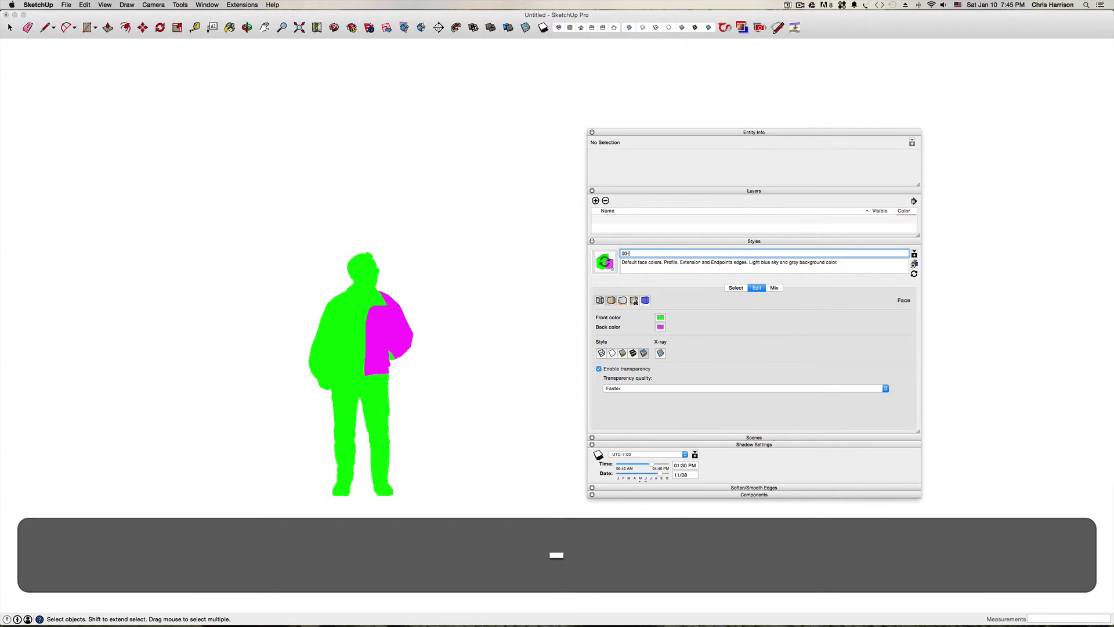
pyautogui.write('Face Check')
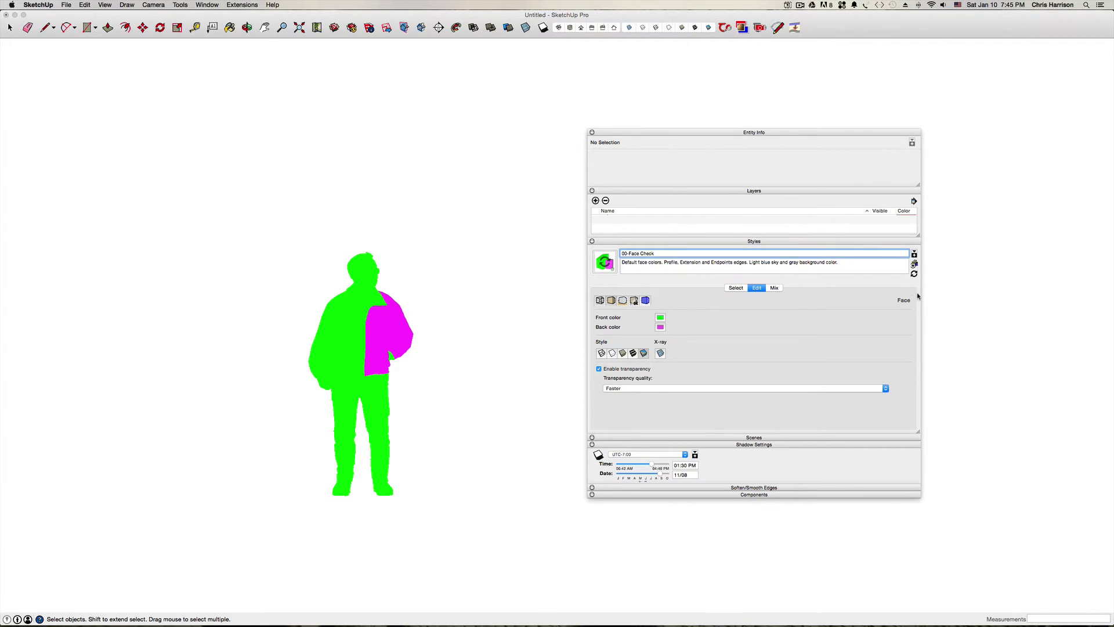
pyautogui.click(914, 274)
pyautogui.click(736, 288)
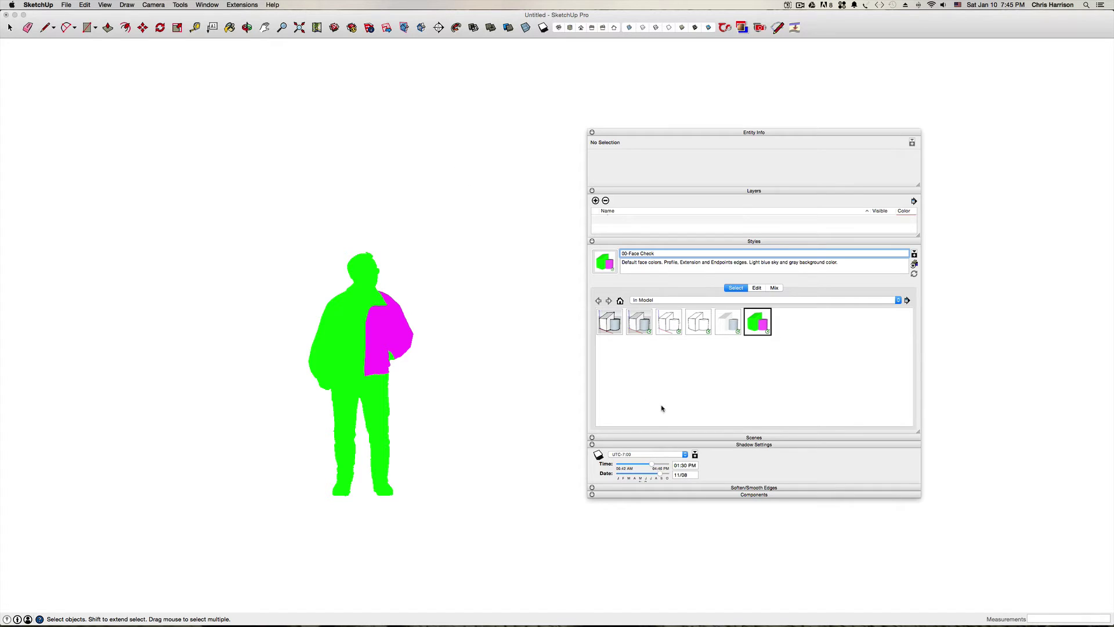
pyautogui.click(757, 446)
# Step: Replace the green-and-magenta style's name with Face Check
pyautogui.click(757, 438)
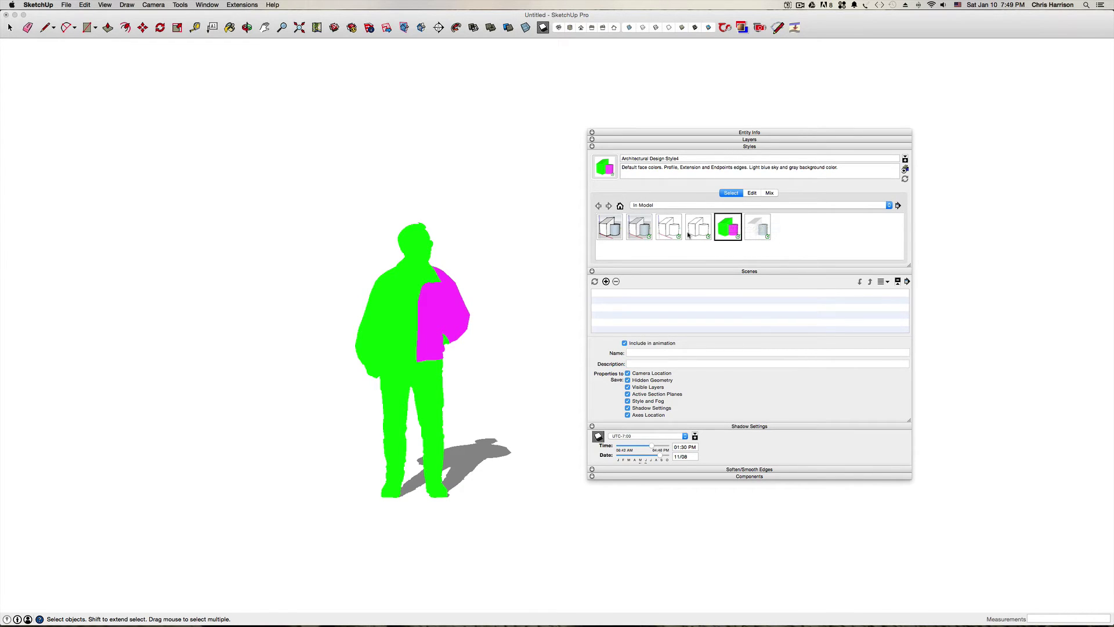
pyautogui.moveTo(677, 158); pyautogui.dragTo(607, 157)
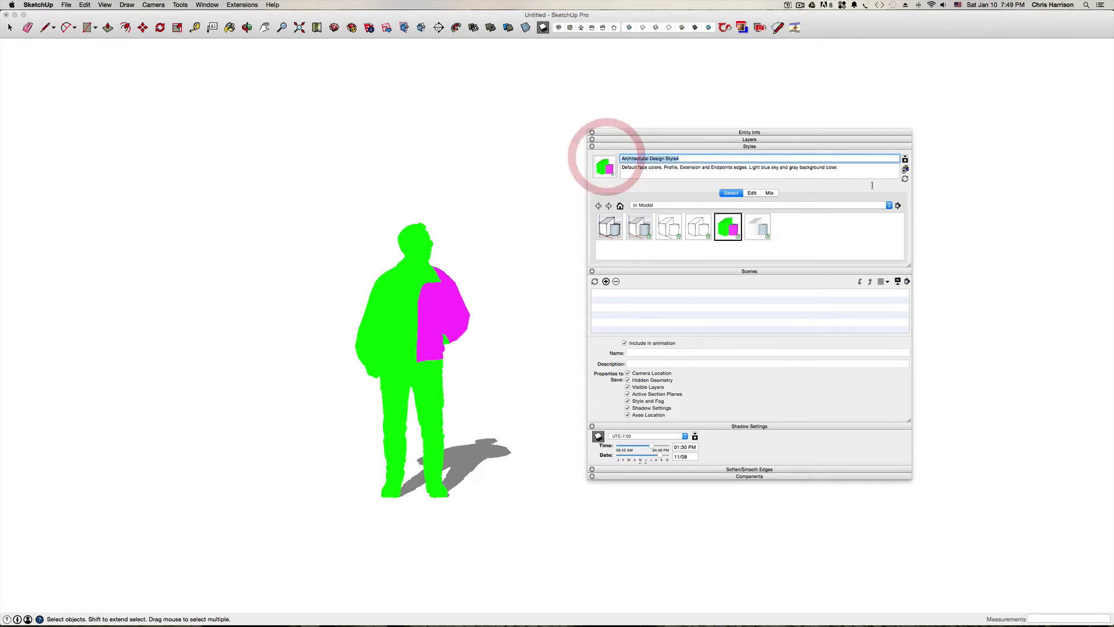
pyautogui.click(750, 193)
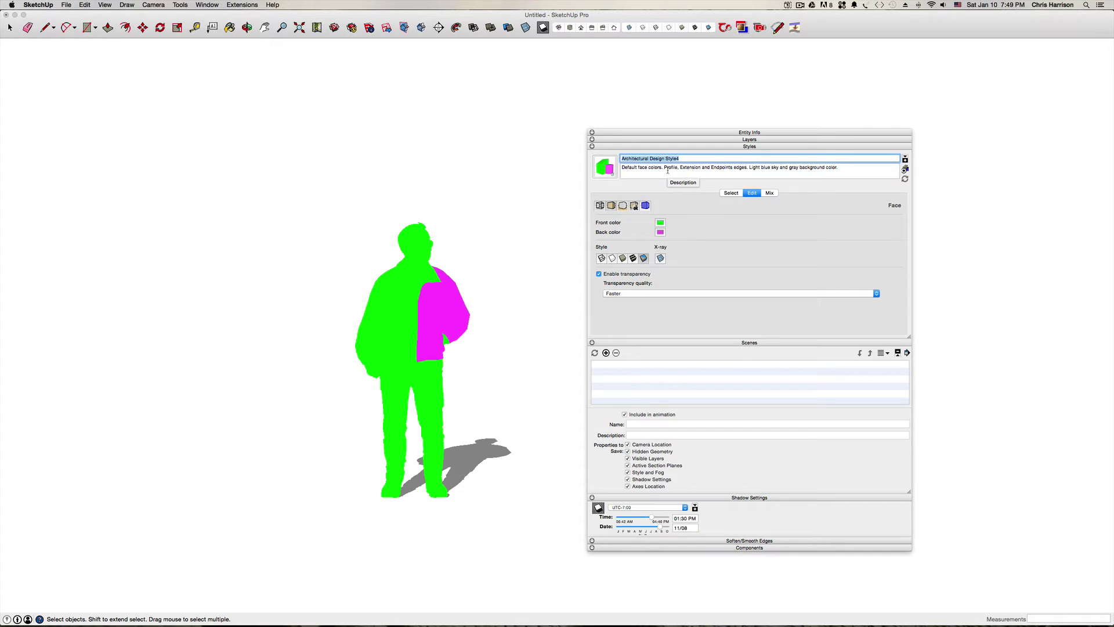
pyautogui.write('Fa')
pyautogui.press('BackSpace')
pyautogui.press('BackSpace')
pyautogui.write('Face Ch')
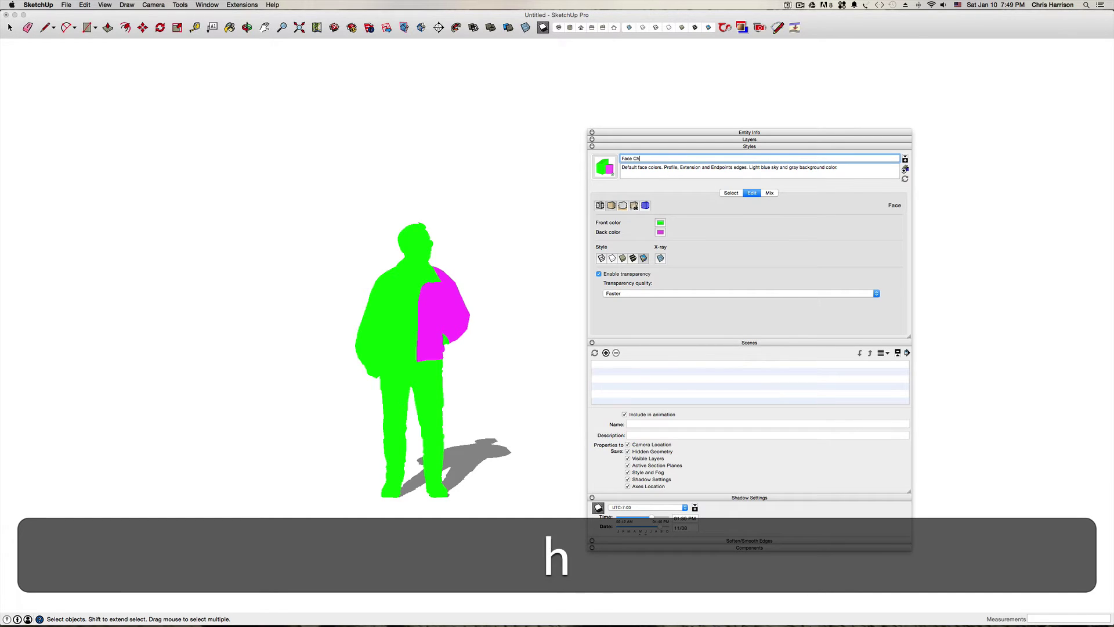
pyautogui.write('eck')
# Step: Update the Face Check style and apply the Presentation style
pyautogui.click(858, 169)
pyautogui.click(906, 179)
pyautogui.click(732, 193)
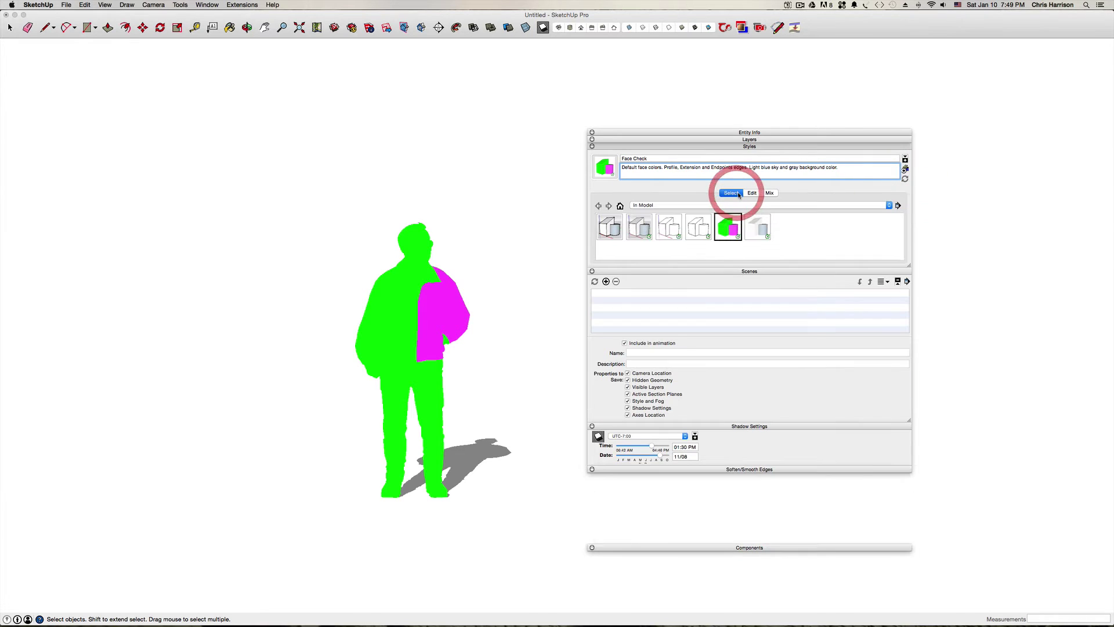
pyautogui.click(763, 231)
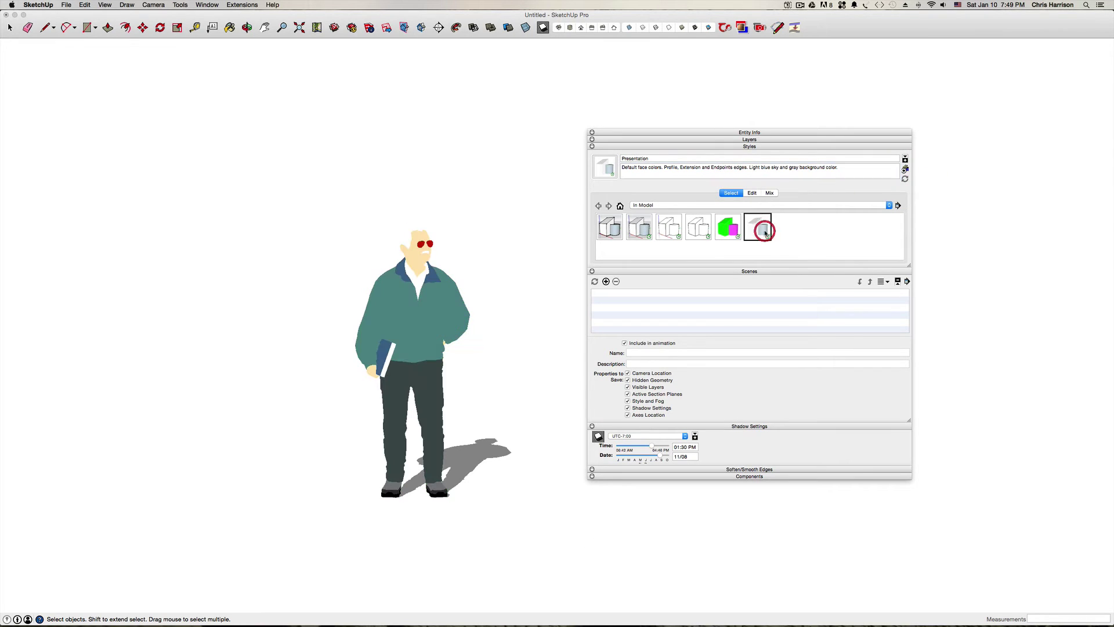
# Step: Apply the black-and-white line sketch style and name it B&W Line Work
pyautogui.click(703, 234)
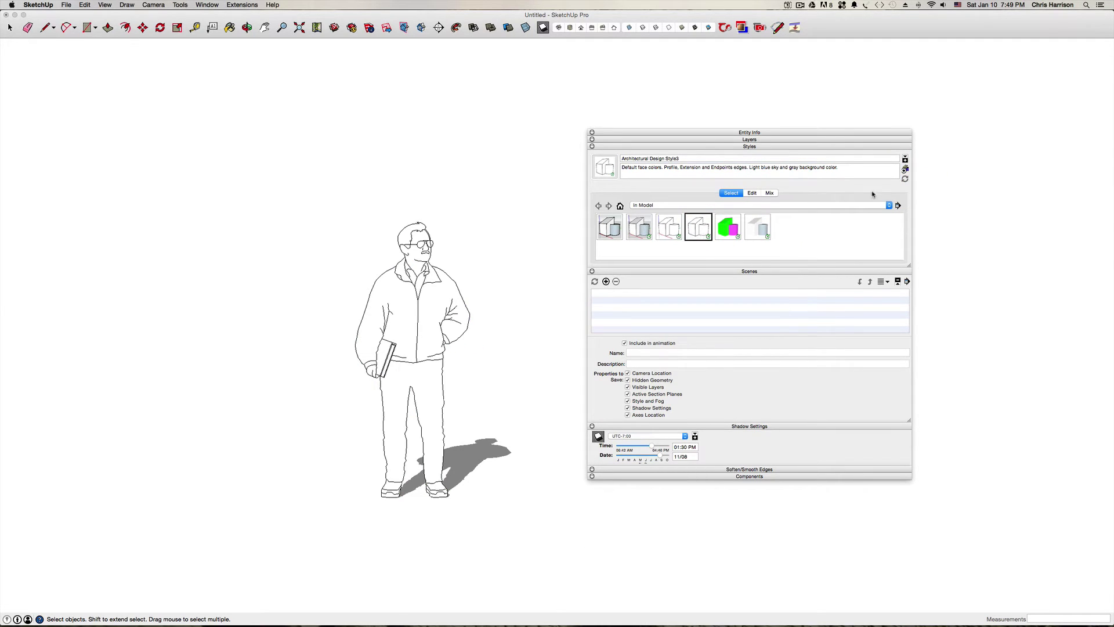
pyautogui.click(752, 192)
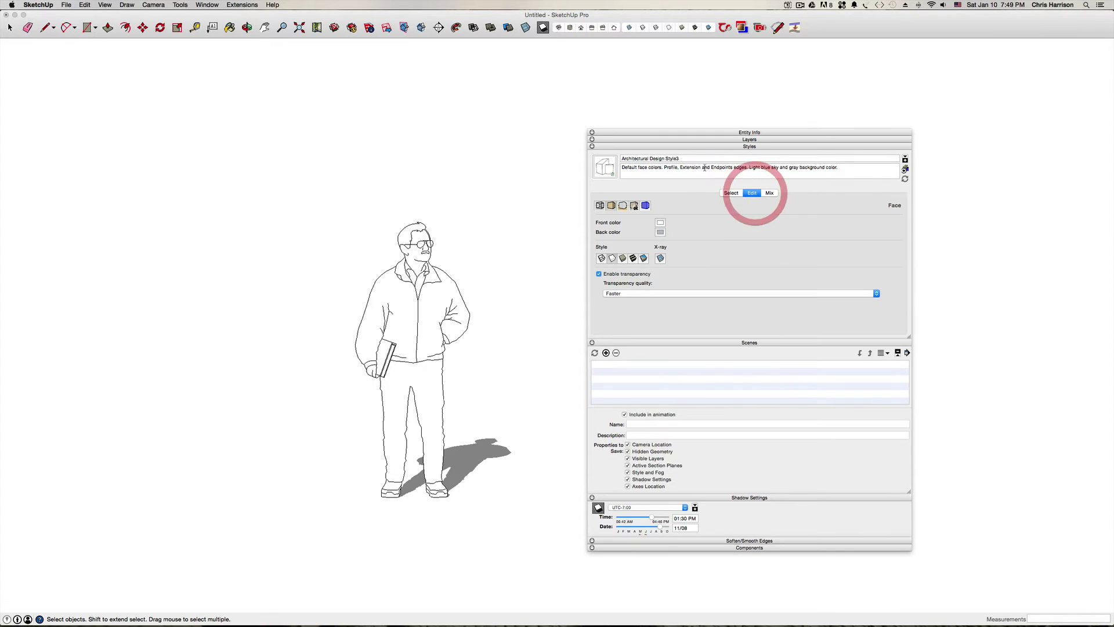
pyautogui.moveTo(699, 159); pyautogui.dragTo(605, 156)
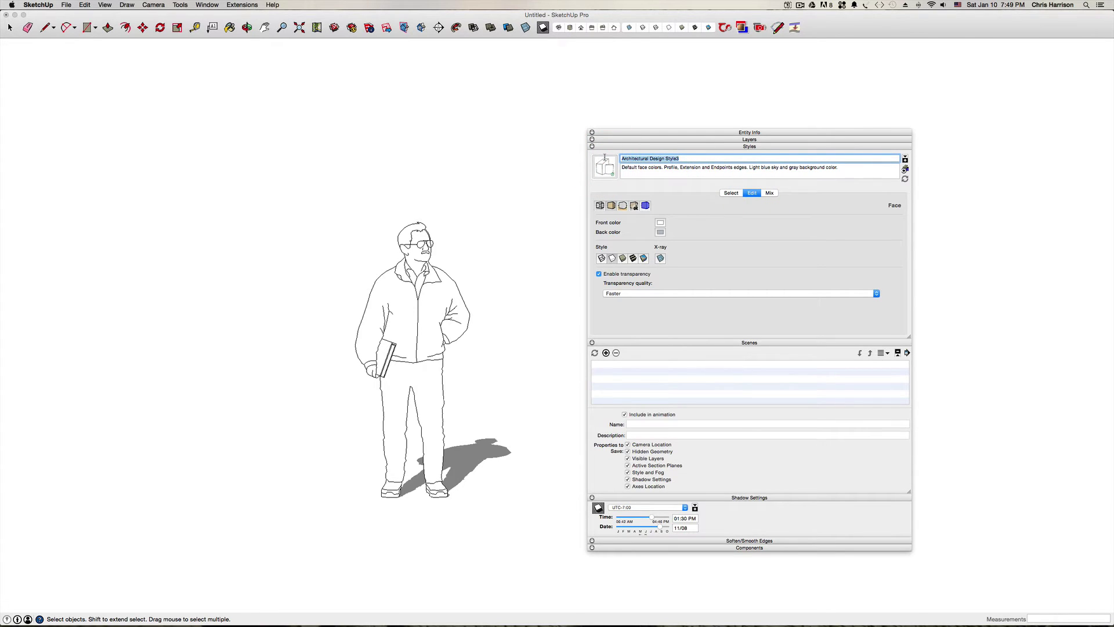
pyautogui.write('B&W Line ')
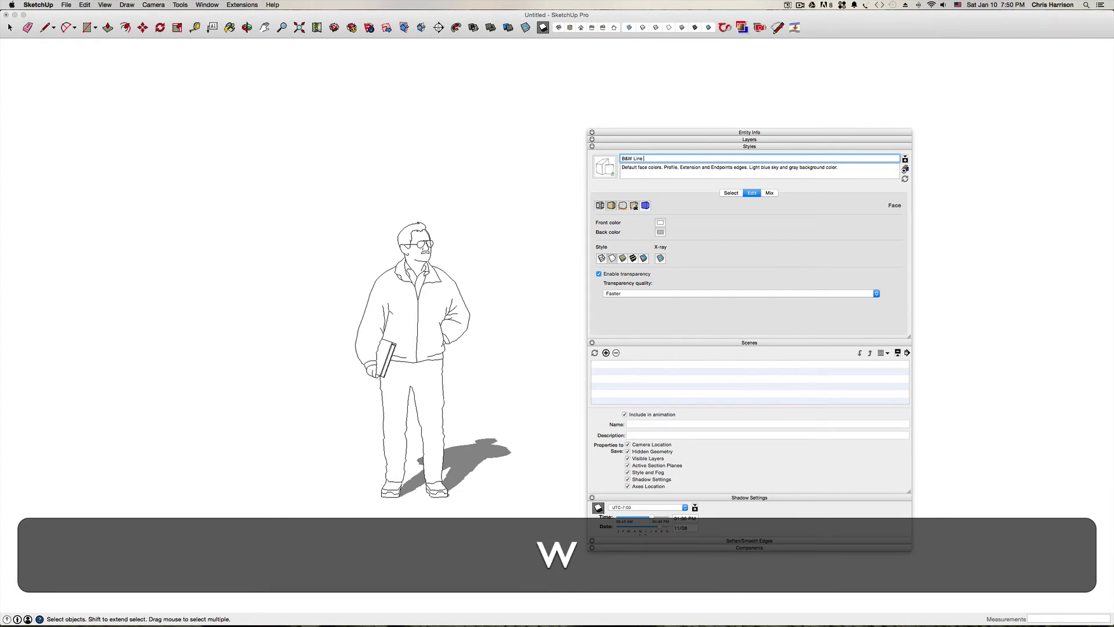
pyautogui.write('Work')
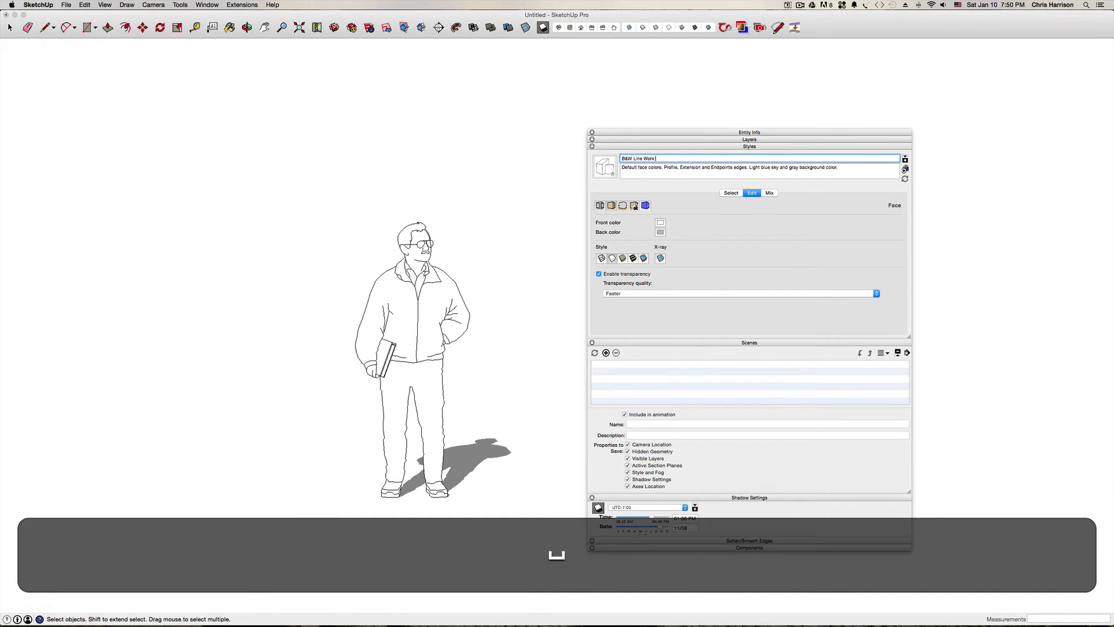
pyautogui.click(821, 169)
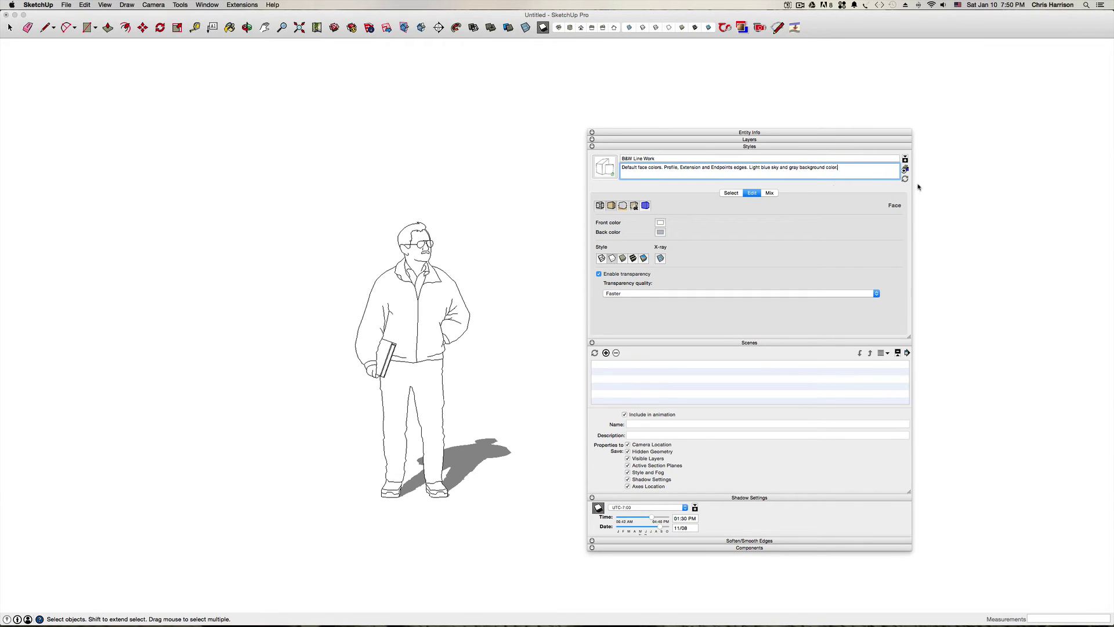
pyautogui.click(731, 193)
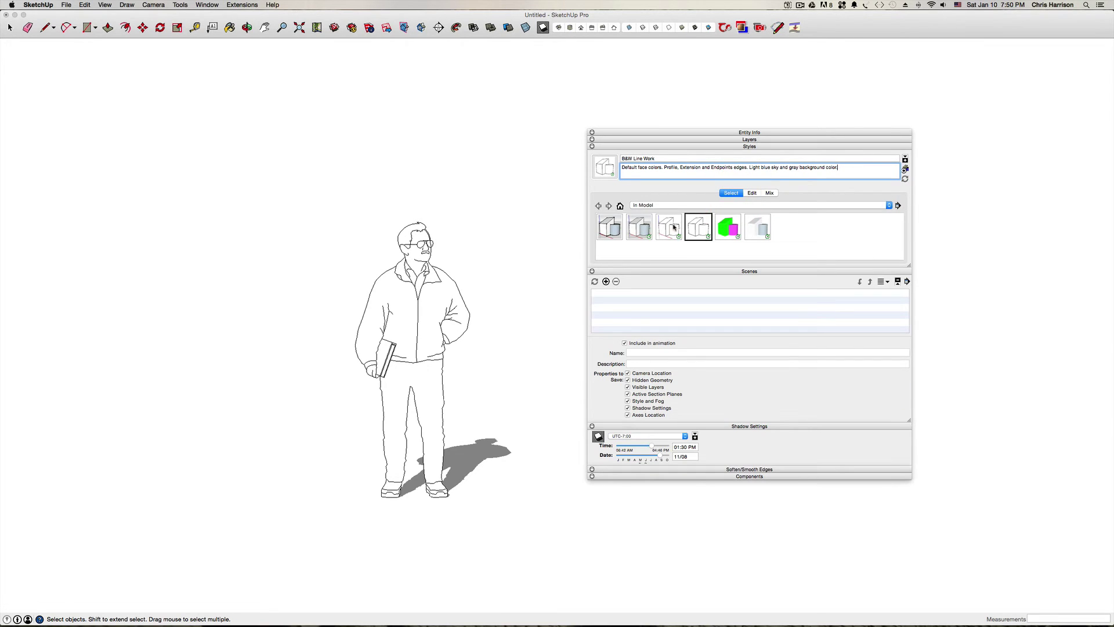
# Step: Select the shadow-only style and replace its name with Shadow
pyautogui.click(671, 226)
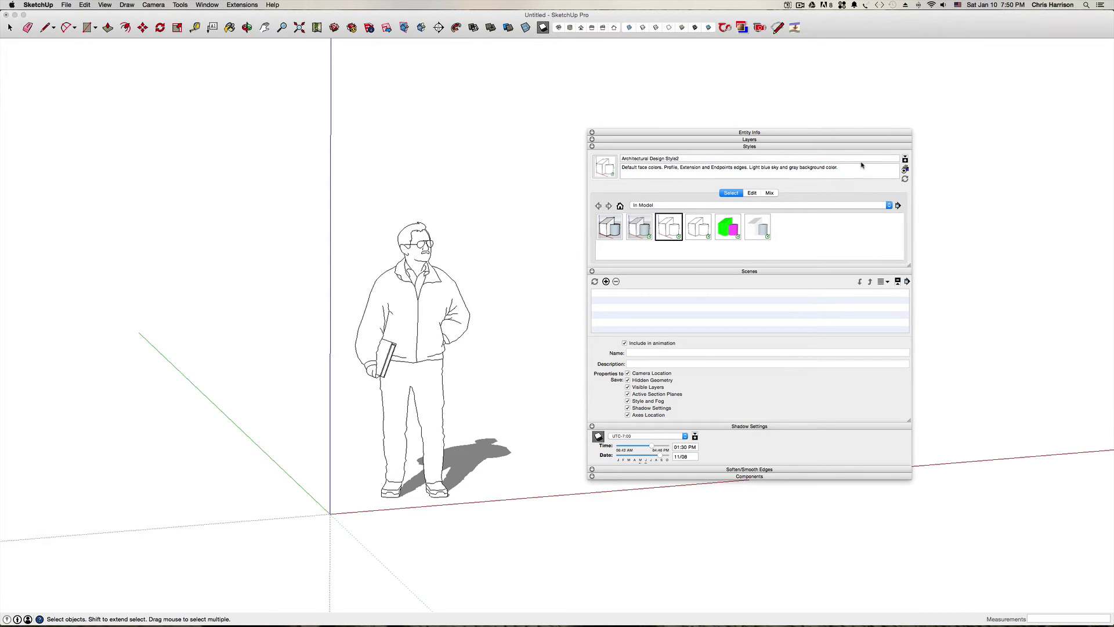
pyautogui.click(705, 224)
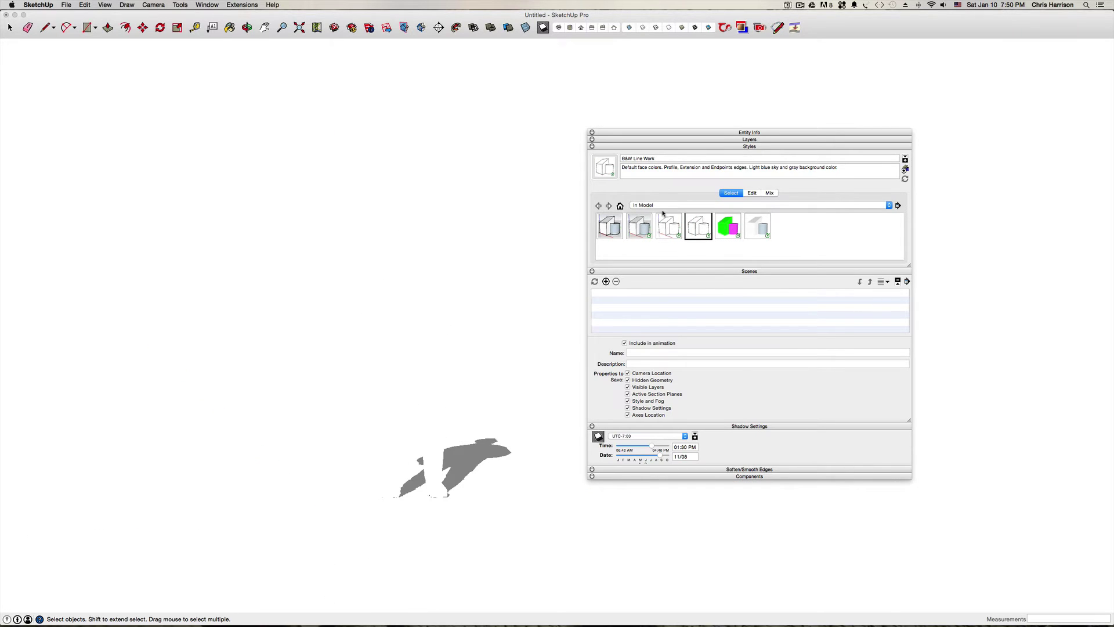
pyautogui.click(663, 157)
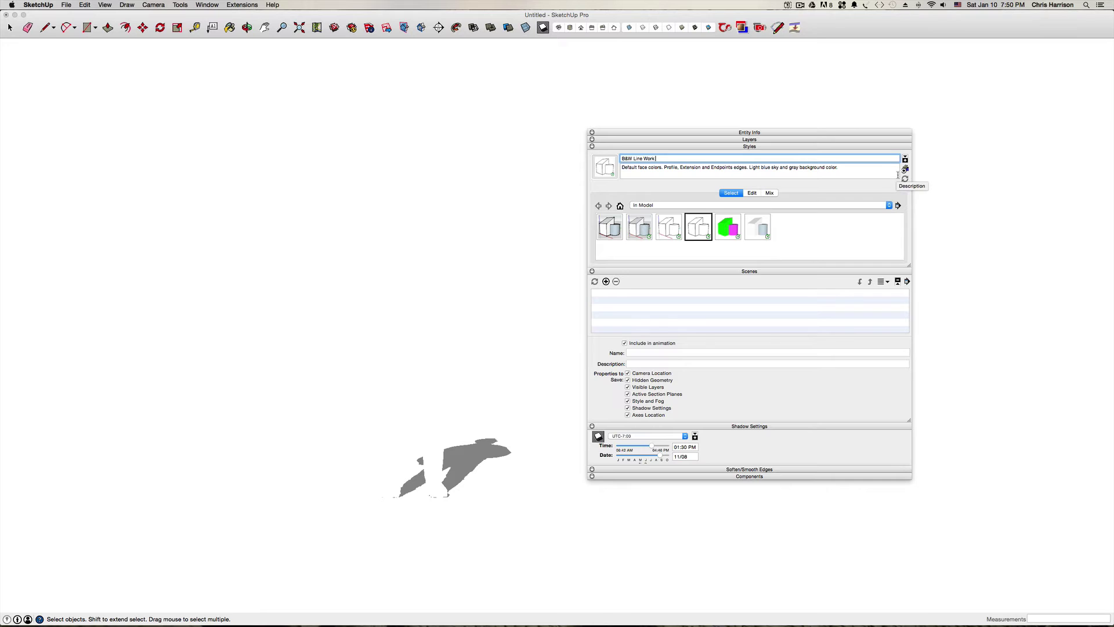
pyautogui.click(754, 193)
pyautogui.moveTo(672, 160); pyautogui.dragTo(605, 154)
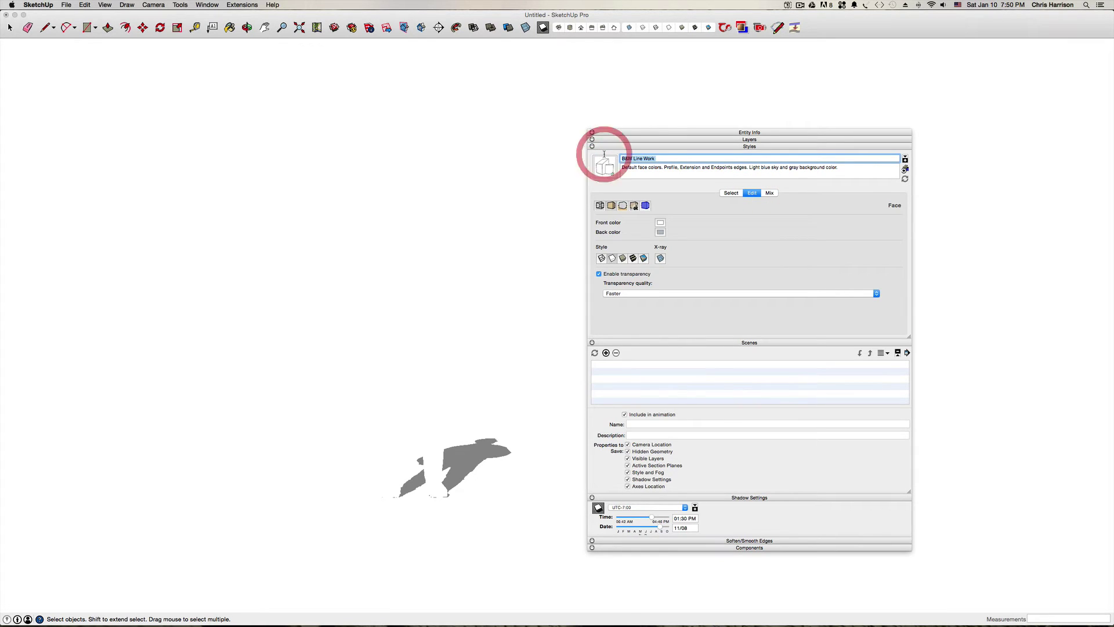
pyautogui.write('Shadow')
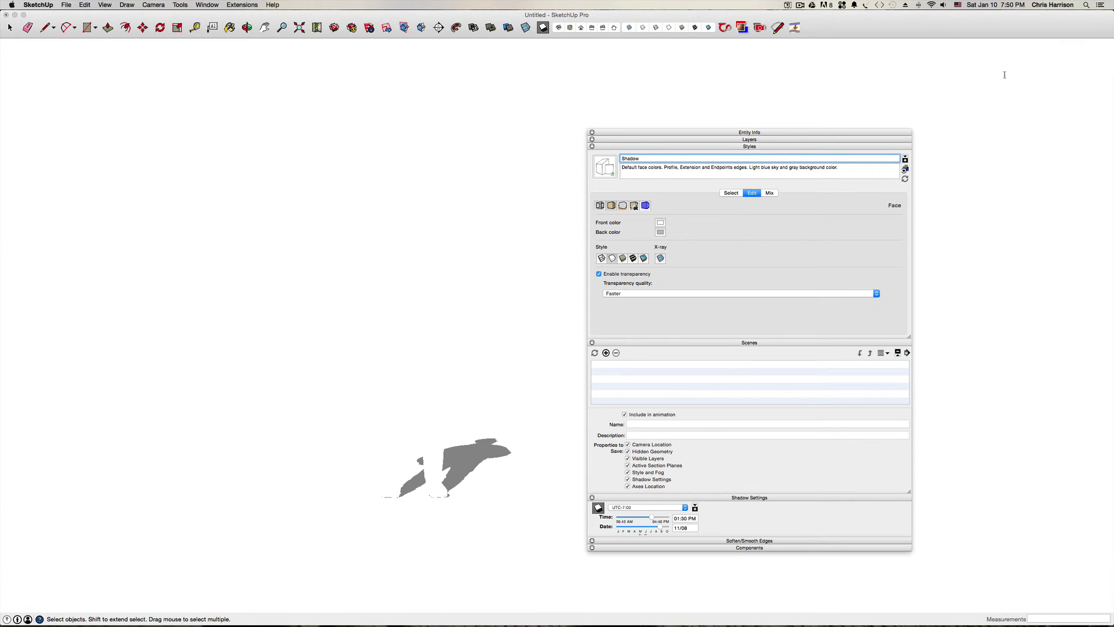
# Step: Update the Shadow style and reapply the line-drawing style with axes
pyautogui.click(863, 167)
pyautogui.click(905, 179)
pyautogui.click(727, 193)
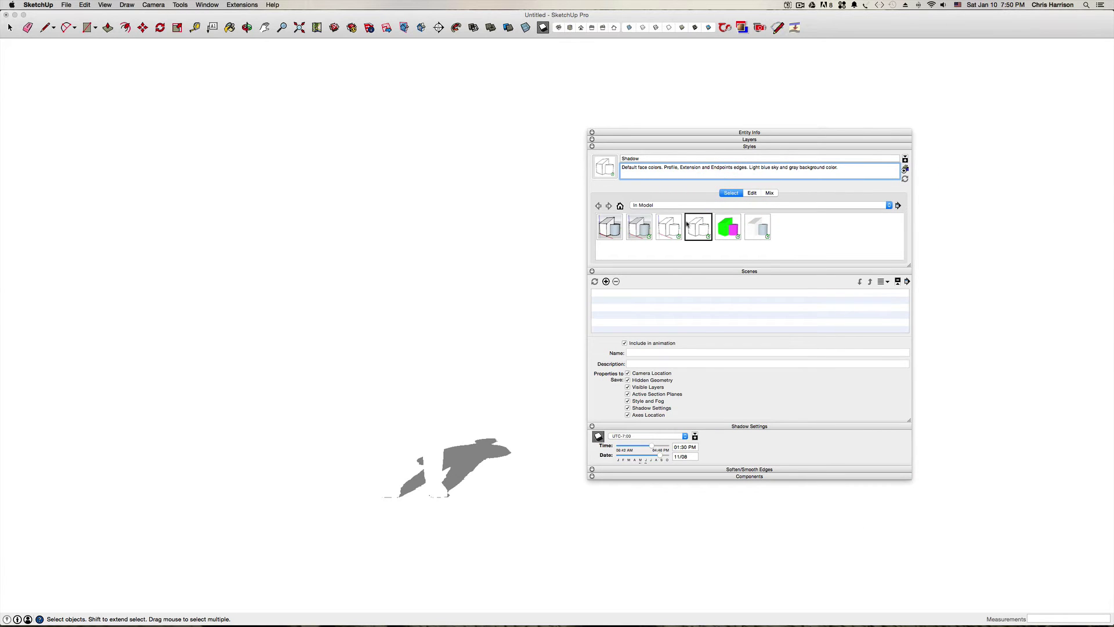
pyautogui.click(669, 230)
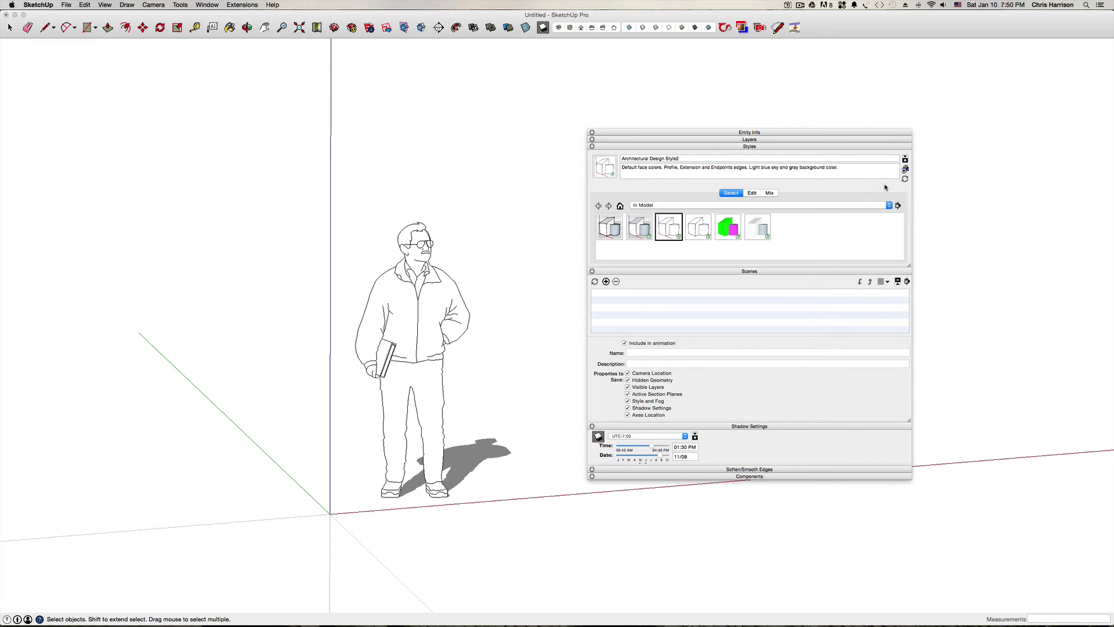
# Step: Rename the line-drawing style to 'B&W Line Work' and update it
pyautogui.moveTo(746, 157); pyautogui.dragTo(579, 150)
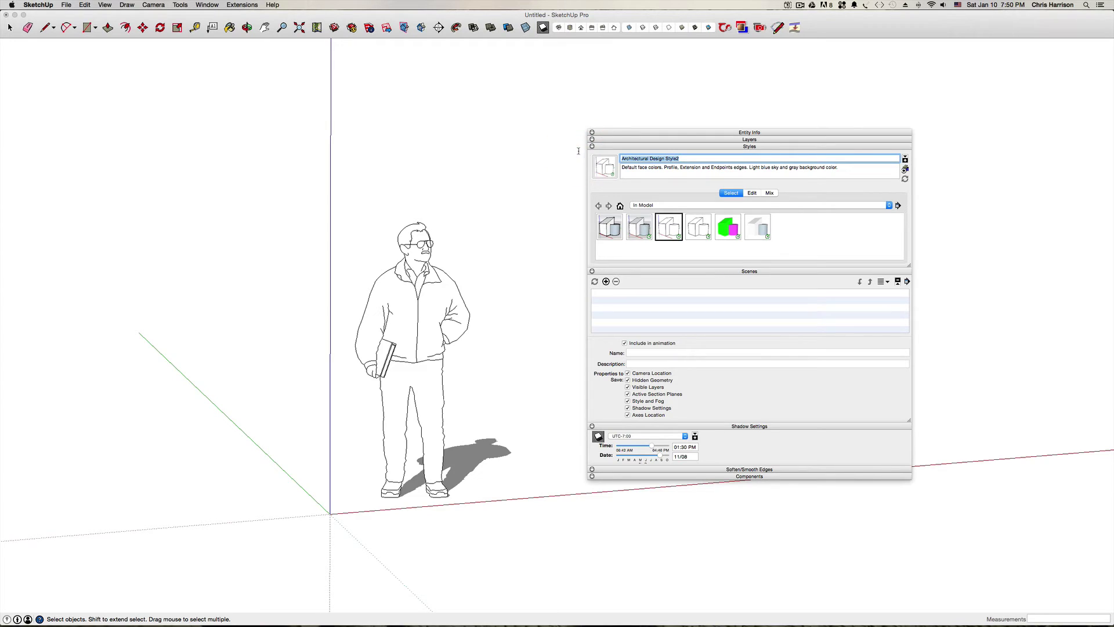
pyautogui.write('B')
pyautogui.write('7')
pyautogui.press('BackSpace')
pyautogui.write('w Line Work')
pyautogui.click(842, 169)
pyautogui.click(905, 169)
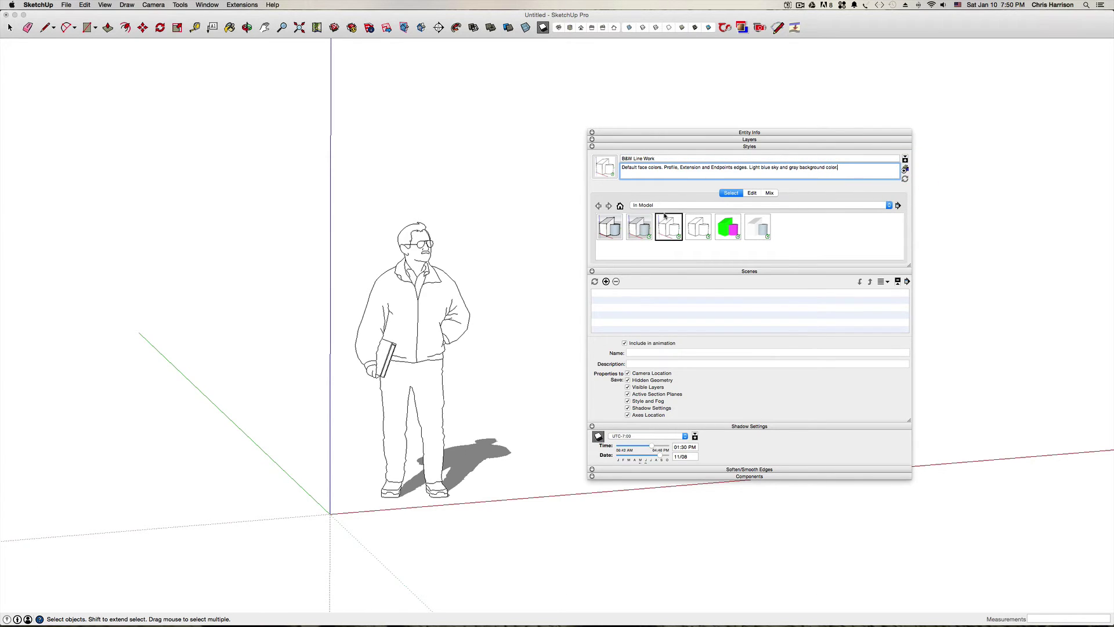
# Step: Select the coloured sky-and-ground style, rename it 'Working' and update it
pyautogui.click(640, 222)
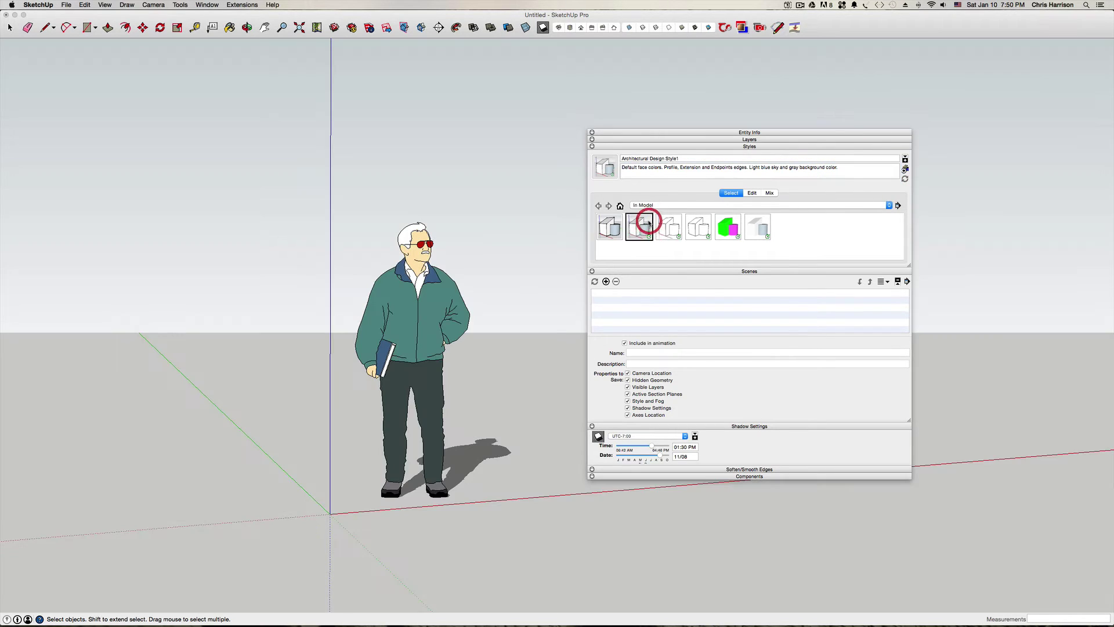
pyautogui.click(698, 159)
pyautogui.click(573, 151)
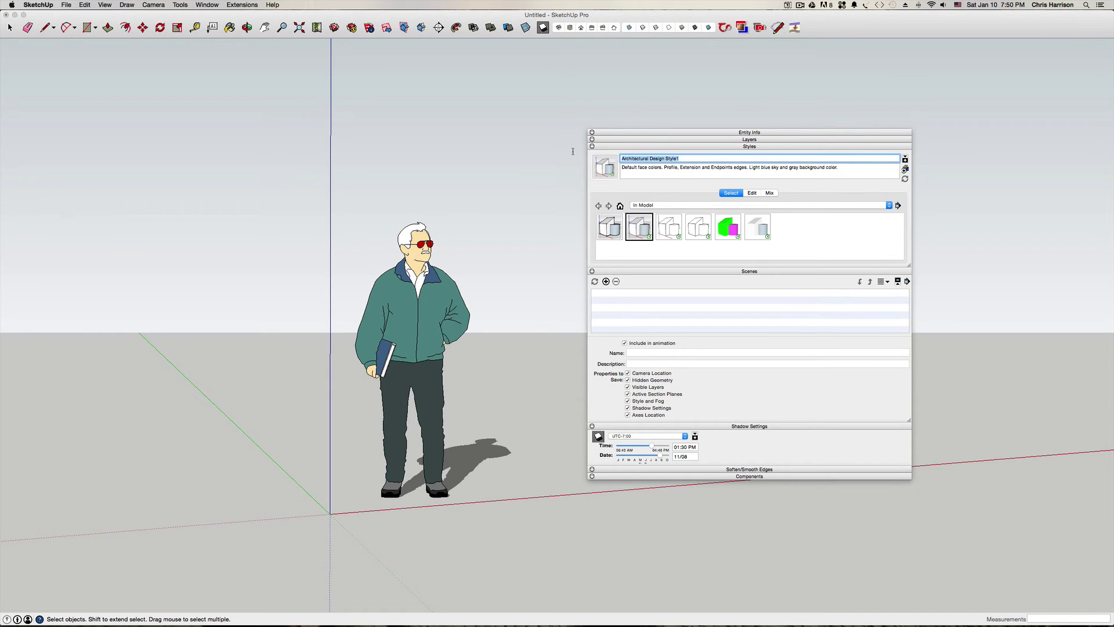
pyautogui.write('Workin g')
pyautogui.press('BackSpace')
pyautogui.write('g')
pyautogui.click(900, 179)
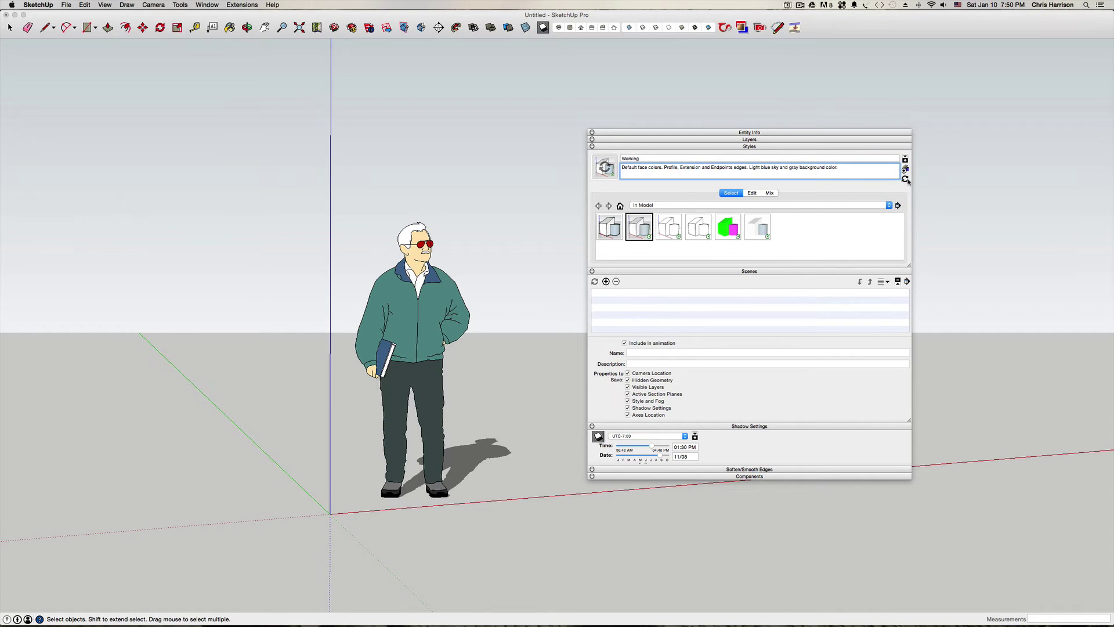
pyautogui.click(906, 180)
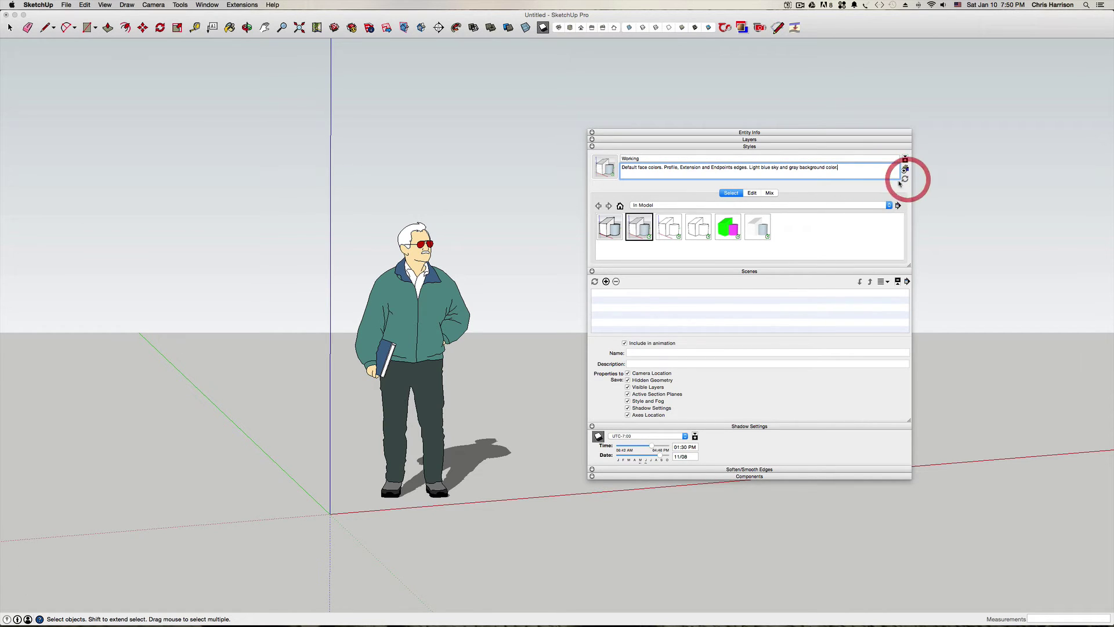
# Step: Apply the Face Check style and add a scene that saves no camera location, visible layers or shadows
pyautogui.click(732, 233)
pyautogui.click(756, 228)
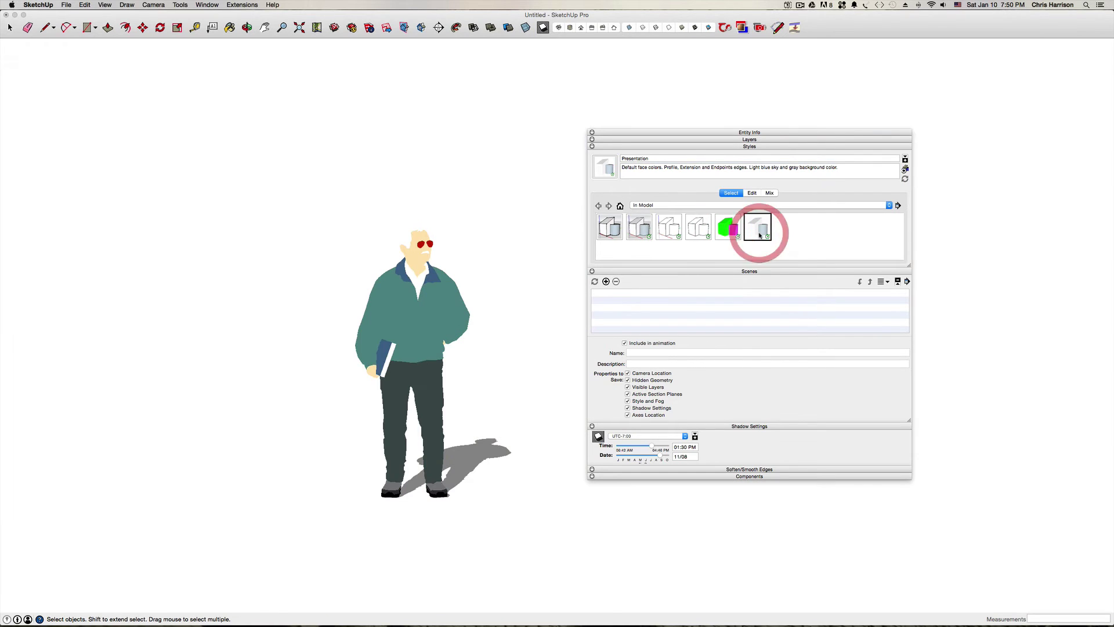
pyautogui.click(737, 231)
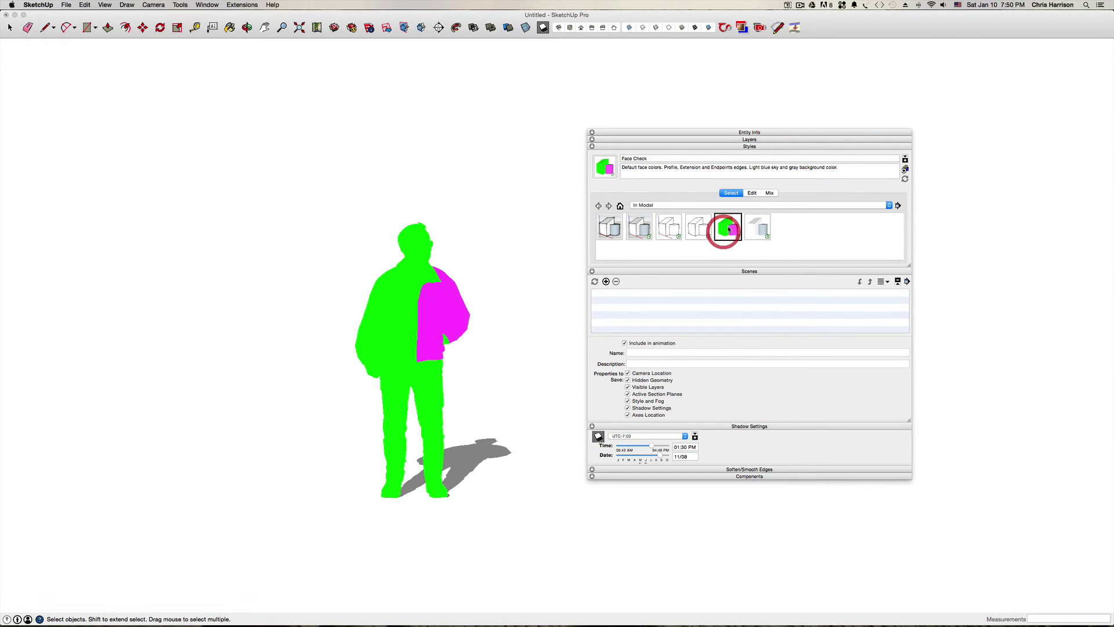
pyautogui.click(606, 282)
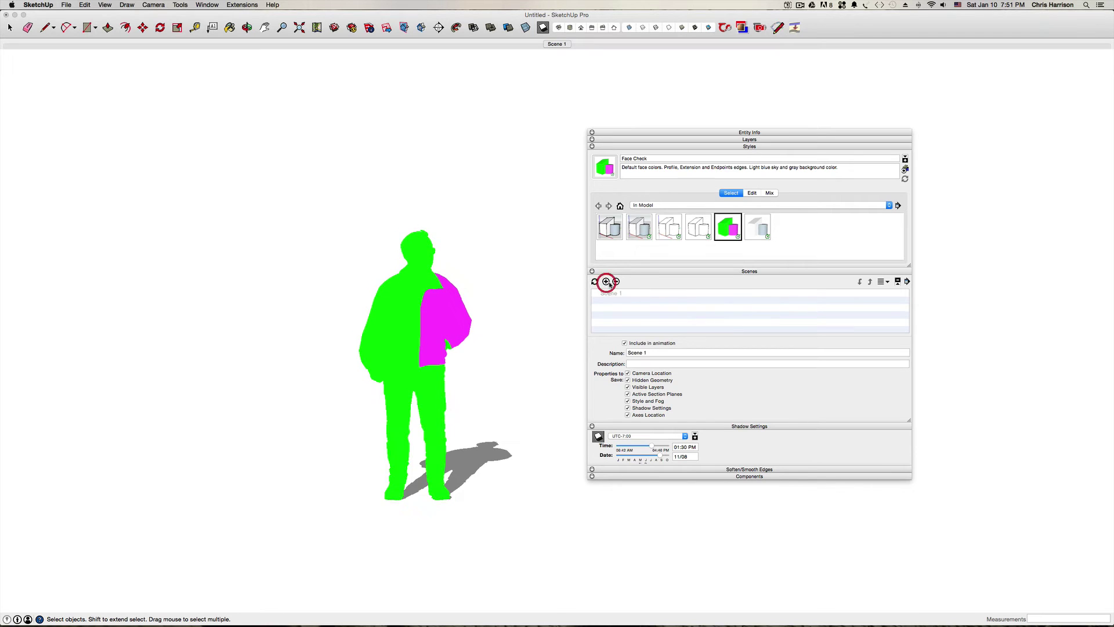
pyautogui.click(627, 373)
pyautogui.click(627, 387)
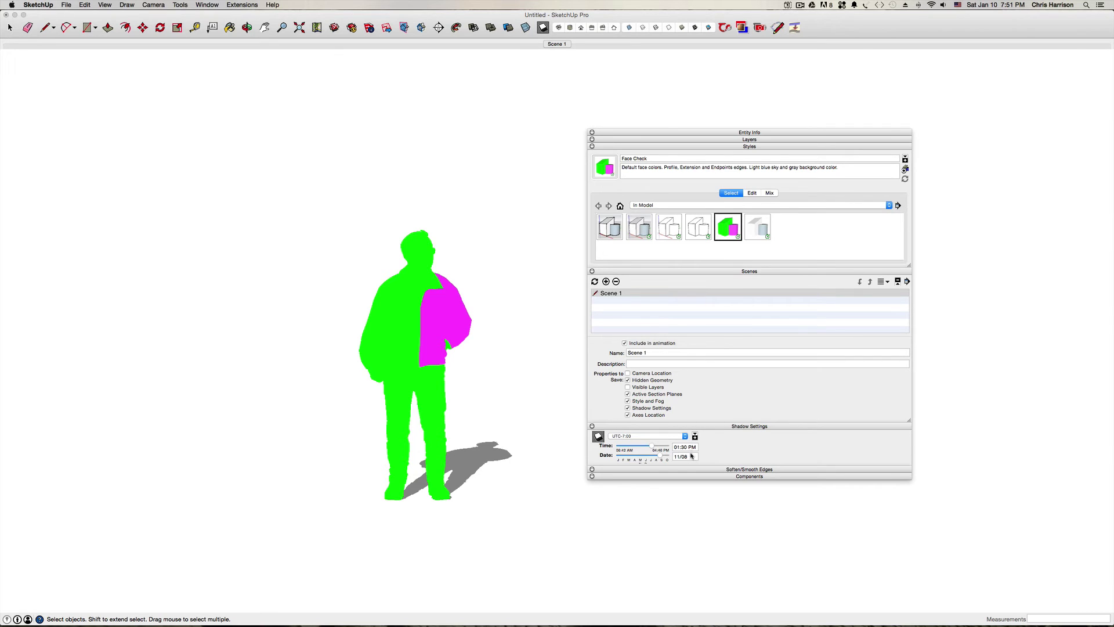
pyautogui.click(598, 436)
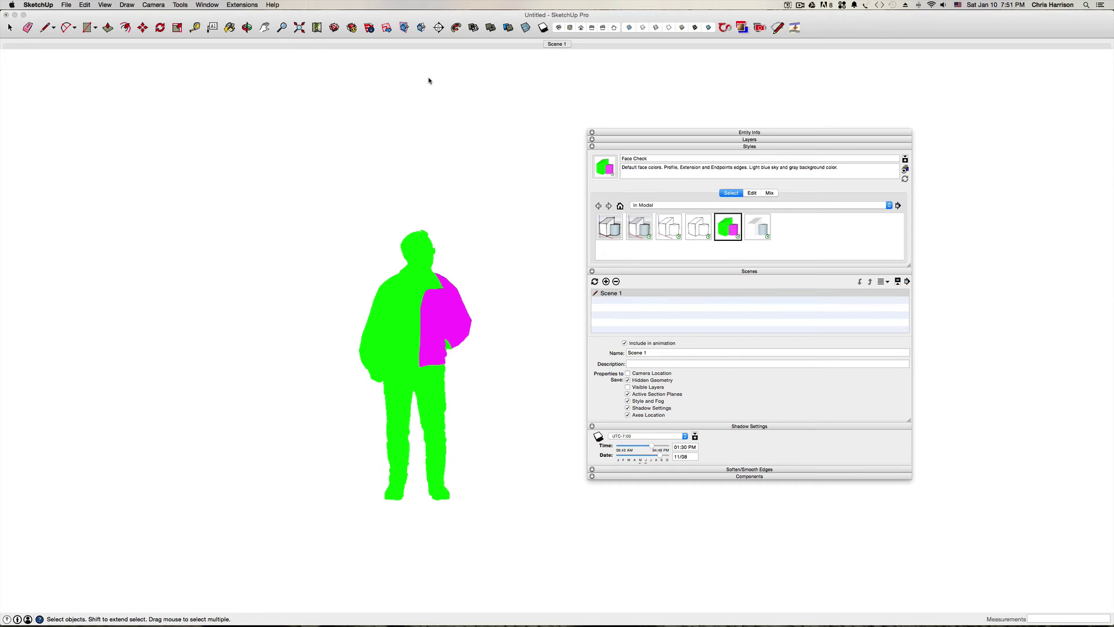
# Step: Name the new scene '00-Face Check' and update it
pyautogui.click(644, 352)
pyautogui.moveTo(644, 352); pyautogui.dragTo(603, 353)
pyautogui.write('00-')
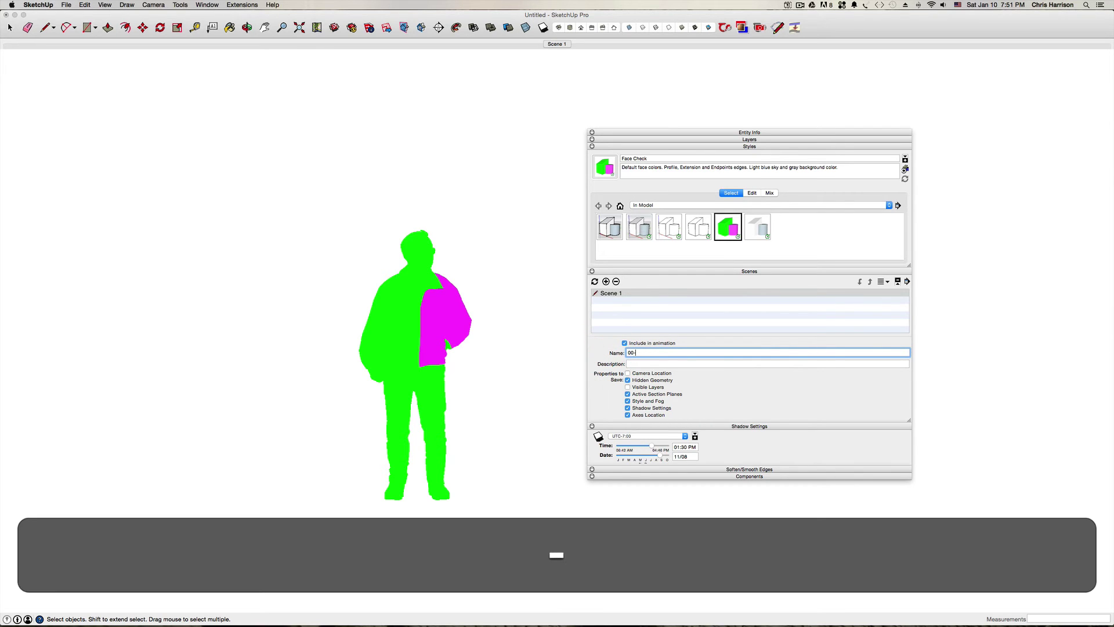
pyautogui.write('Fa')
pyautogui.press('BackSpace')
pyautogui.write('ce Check')
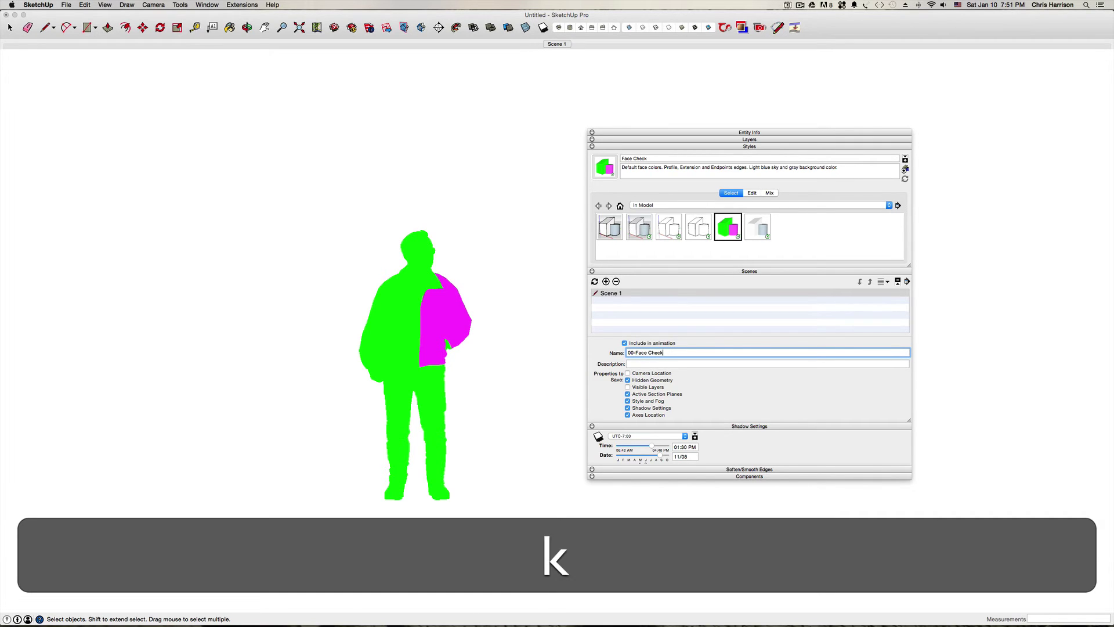
pyautogui.click(595, 281)
pyautogui.click(770, 349)
pyautogui.click(770, 350)
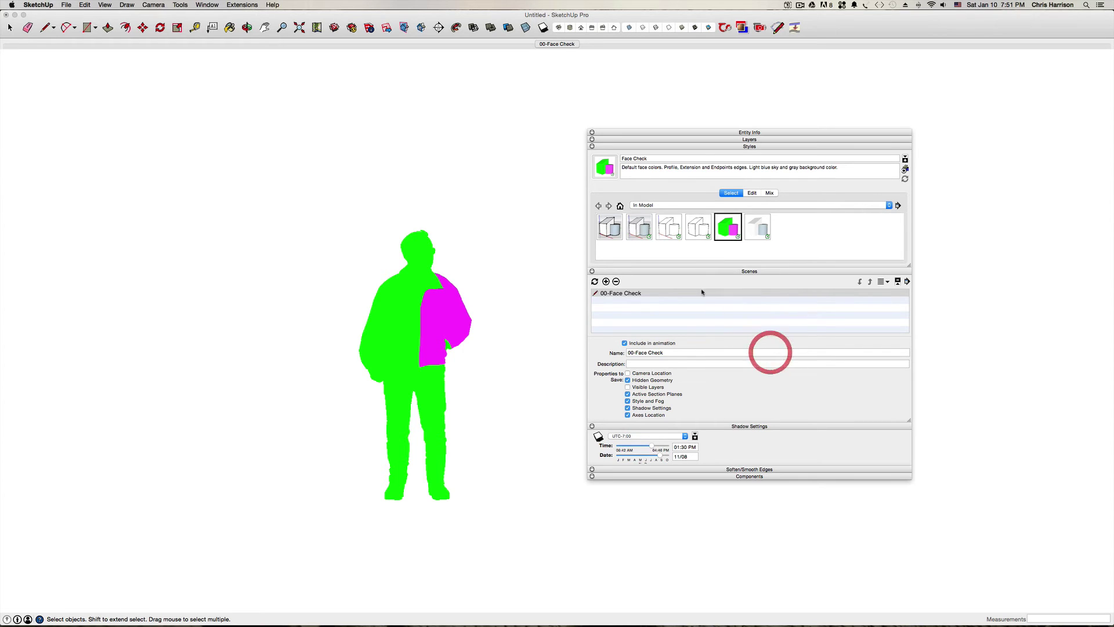
# Step: Add a scene named '00-Presentation' with the Presentation style applied
pyautogui.click(606, 282)
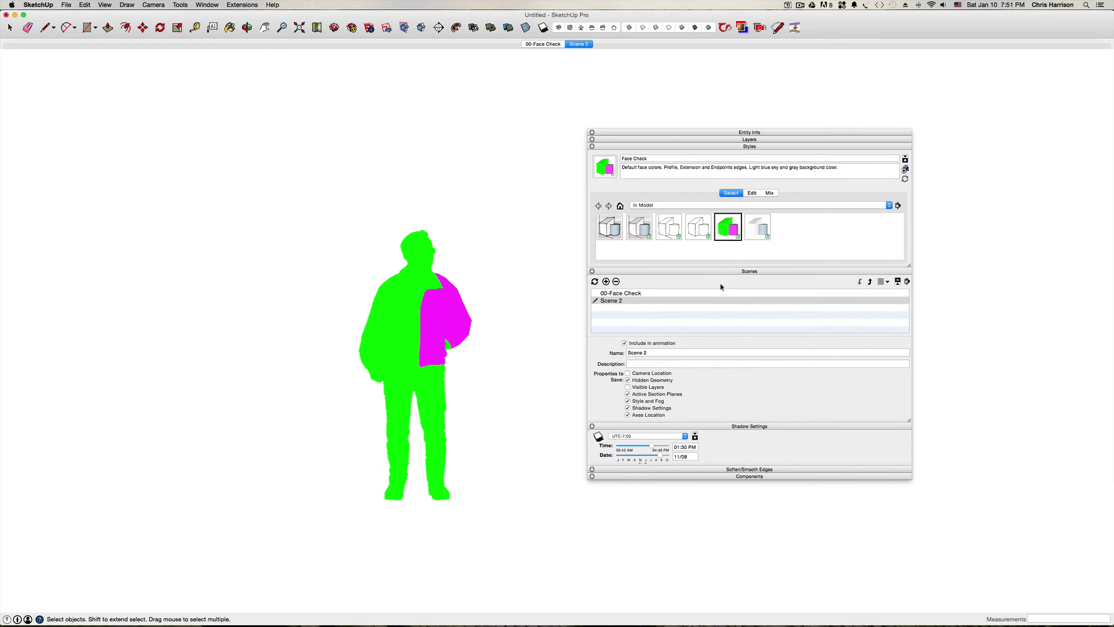
pyautogui.click(759, 233)
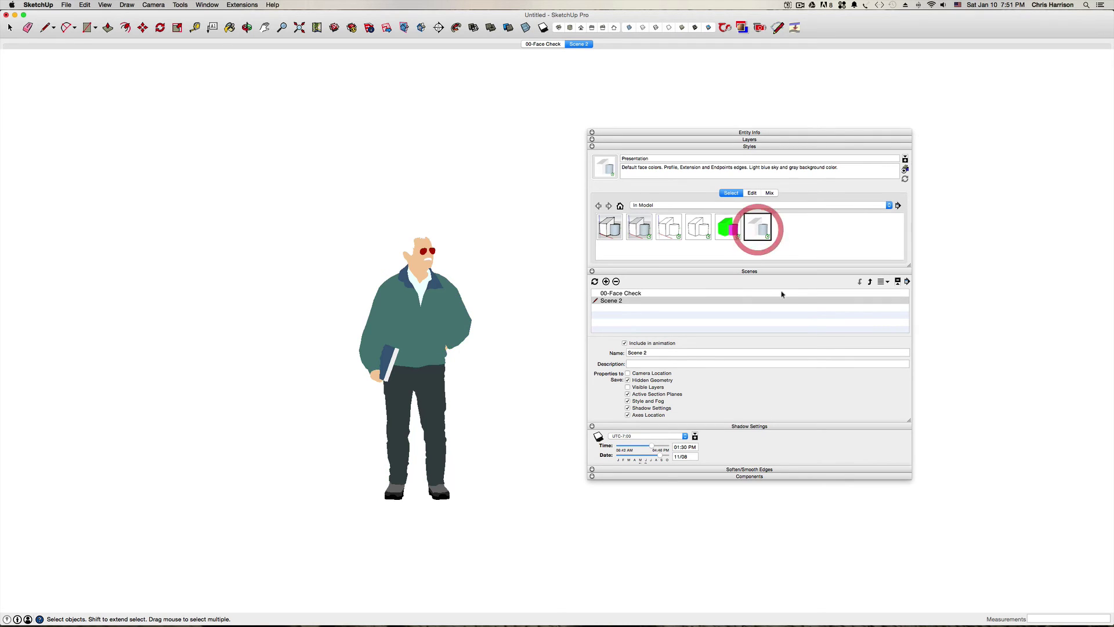
pyautogui.moveTo(653, 351); pyautogui.dragTo(618, 351)
pyautogui.write('00-')
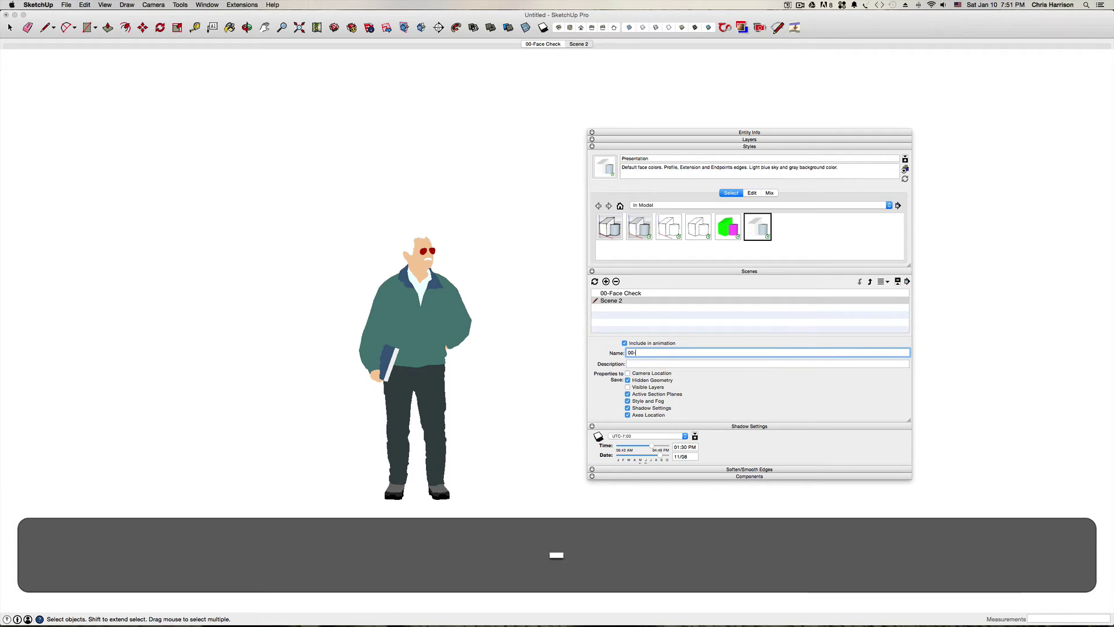
pyautogui.write('Presentat')
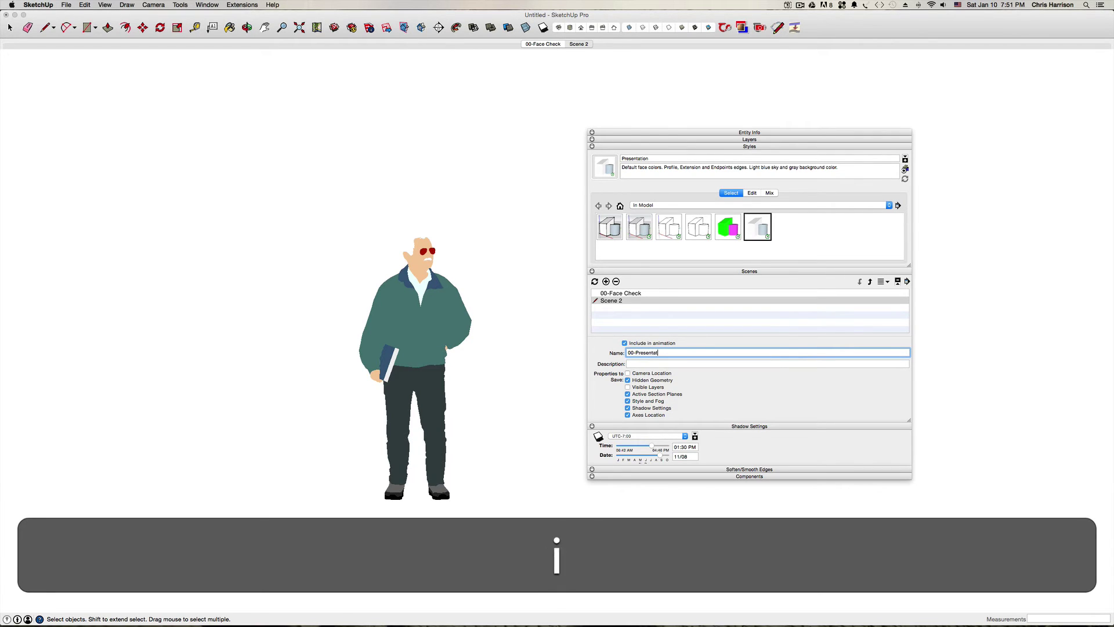
pyautogui.write('ion')
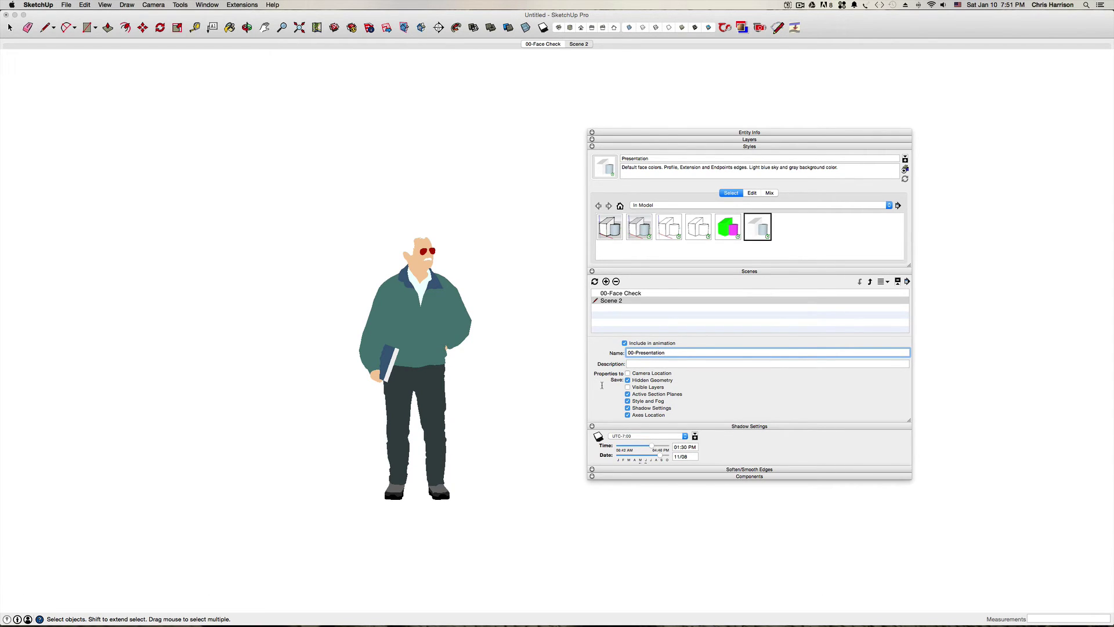
# Step: Turn shadows back on and update the 00-Presentation scene
pyautogui.click(598, 436)
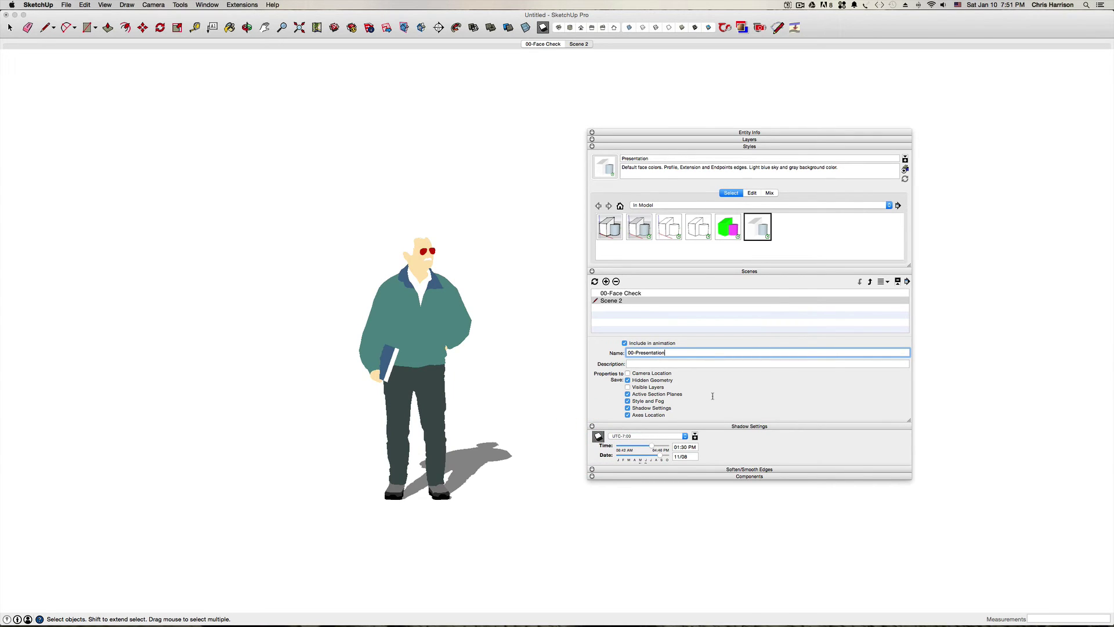
pyautogui.click(129, 5)
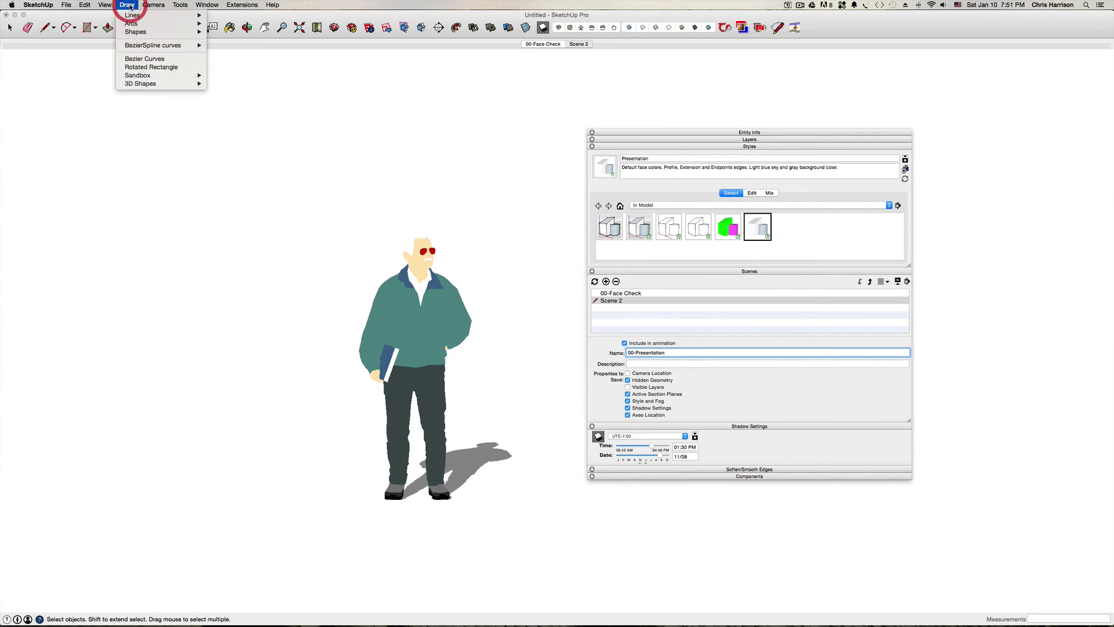
pyautogui.moveTo(152, 5)
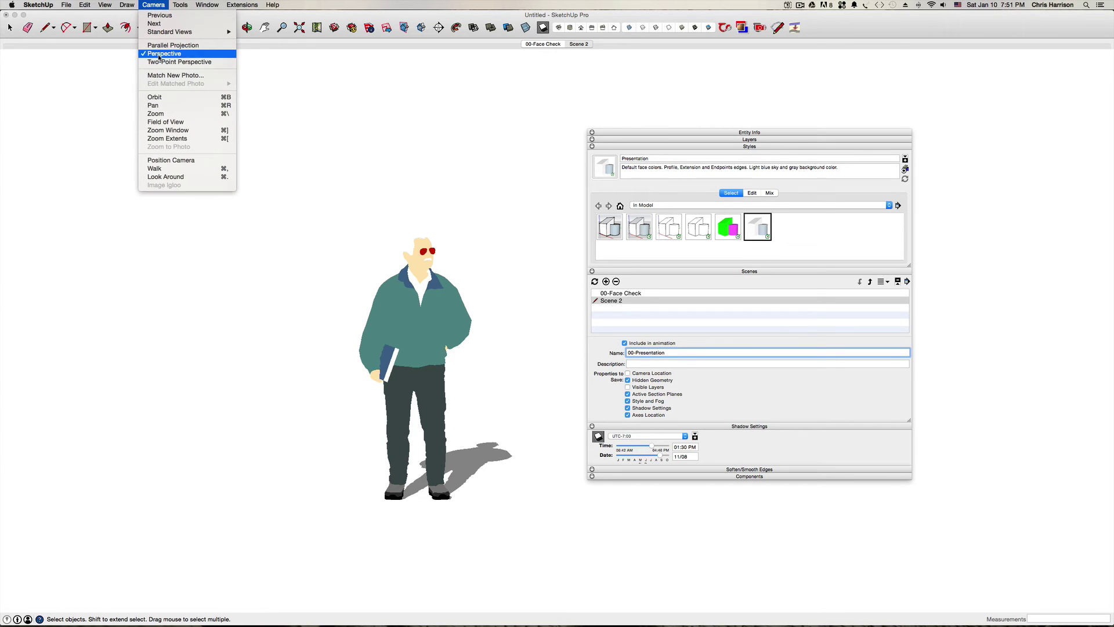
pyautogui.click(677, 320)
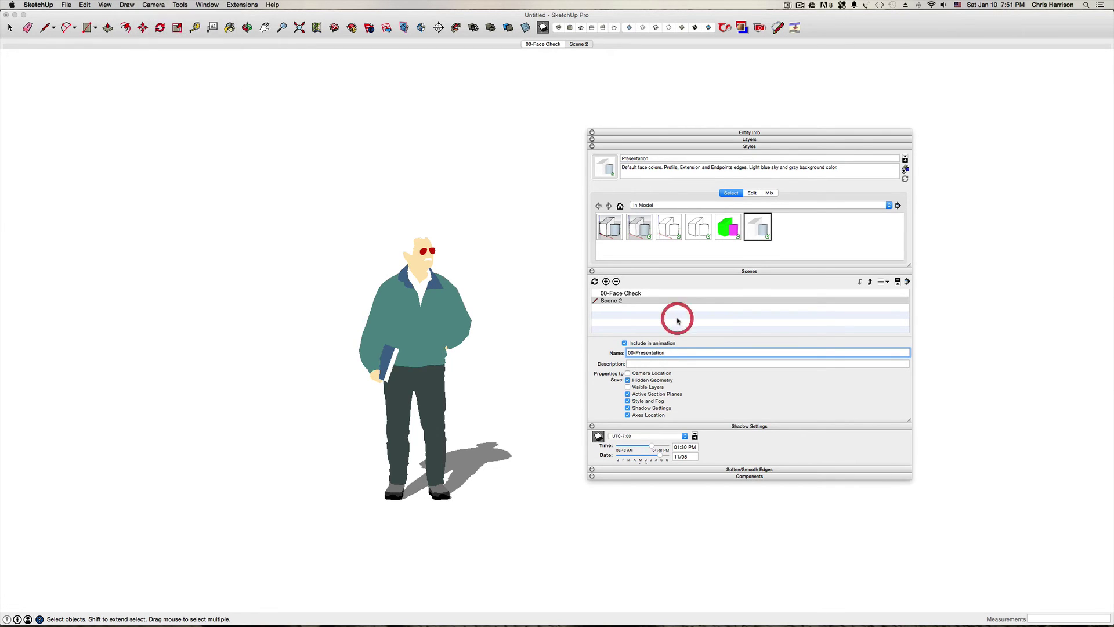
pyautogui.click(595, 282)
pyautogui.click(773, 350)
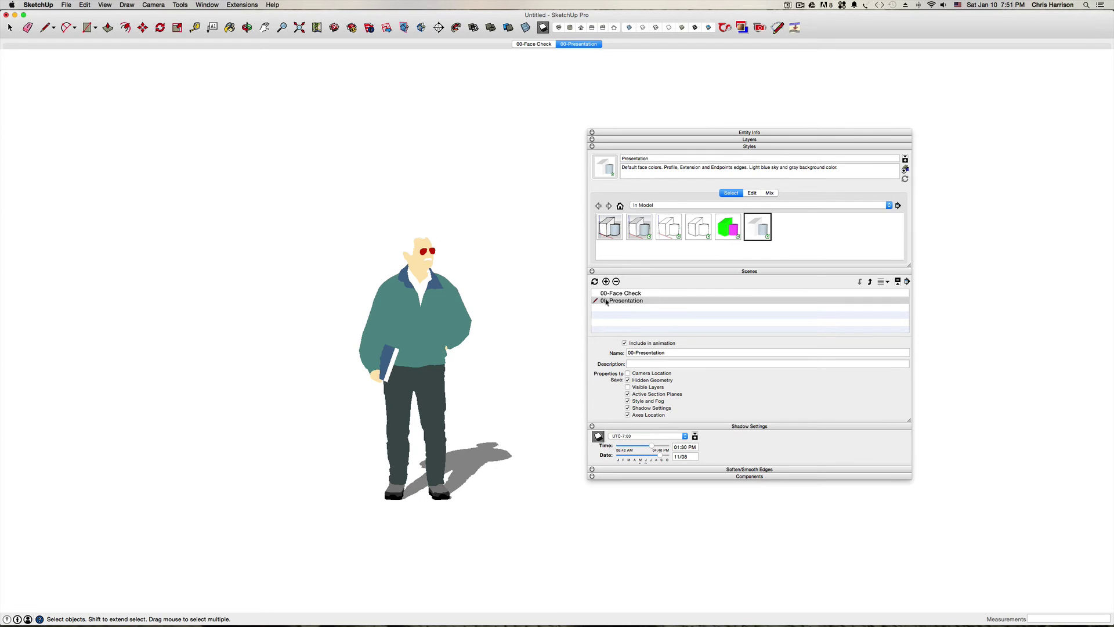
# Step: Add a third scene named '00-Just Shadows' using the Shadow style
pyautogui.click(606, 281)
pyautogui.moveTo(651, 353); pyautogui.dragTo(617, 351)
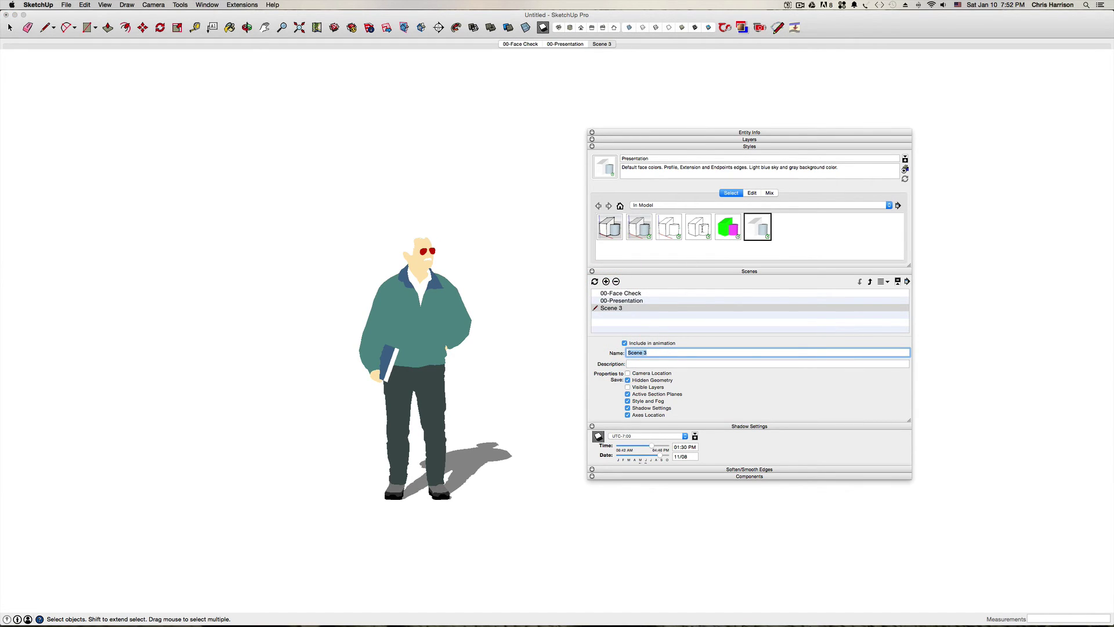
pyautogui.click(698, 227)
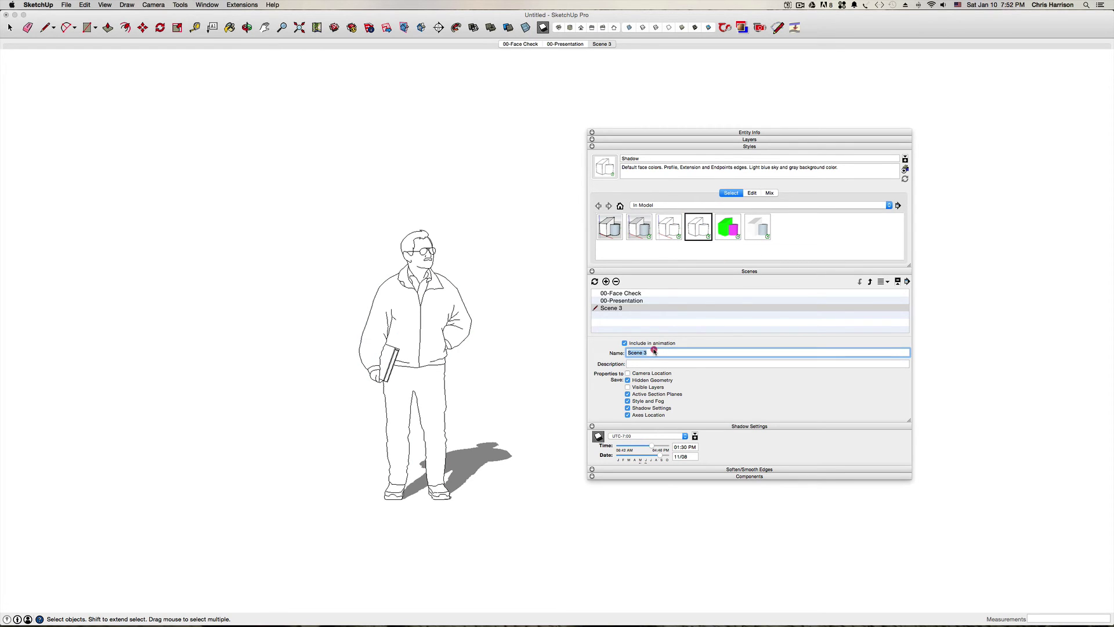
pyautogui.moveTo(653, 351); pyautogui.dragTo(618, 352)
pyautogui.write('00-')
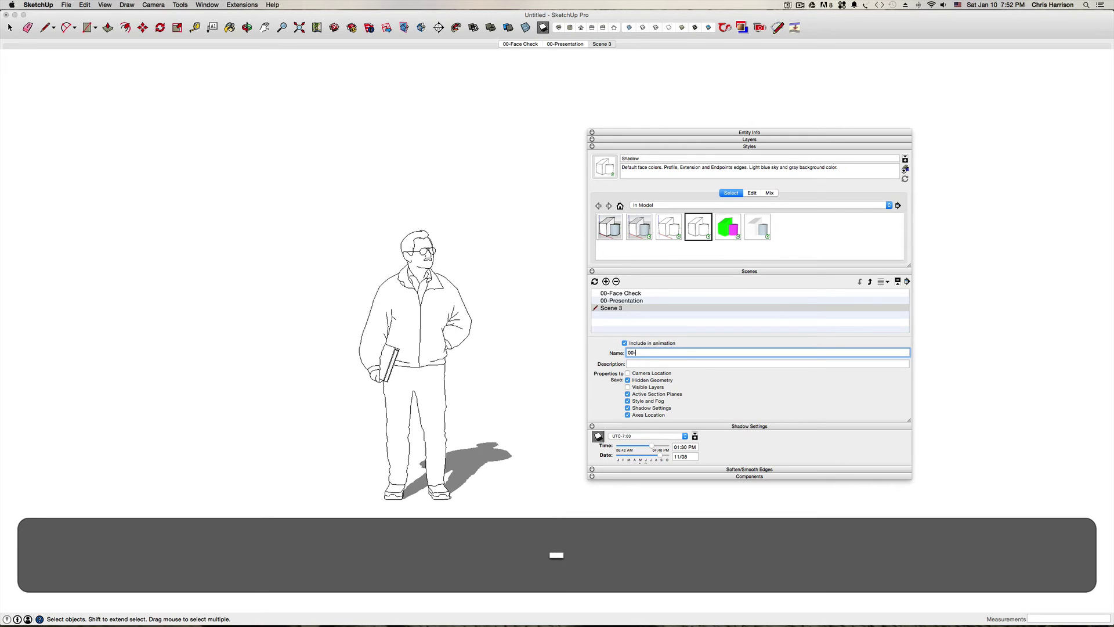
pyautogui.write('Just Sh')
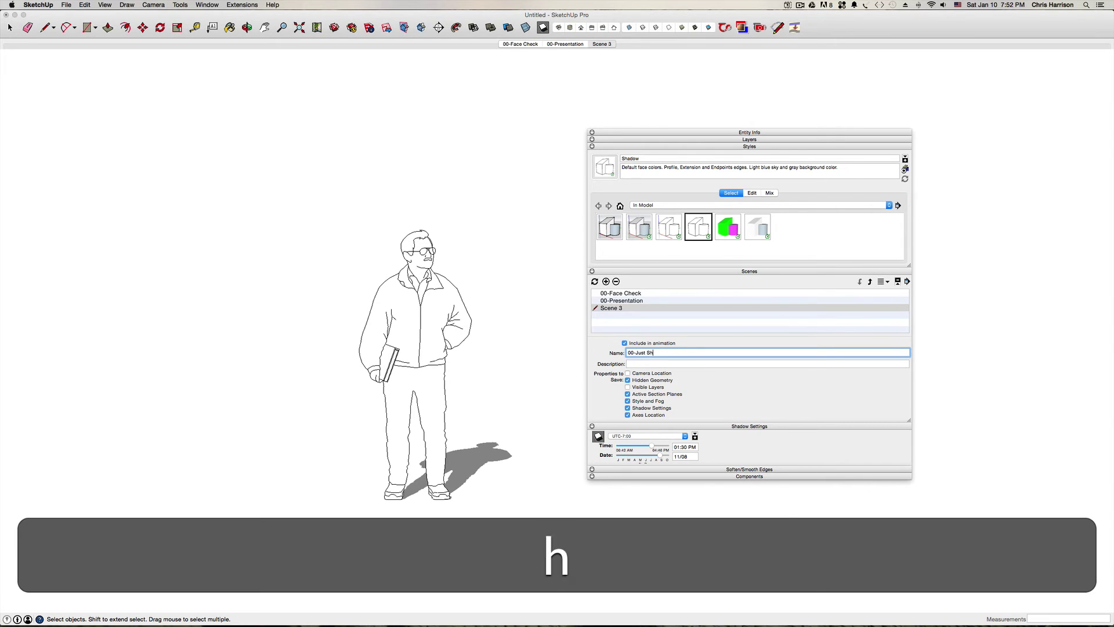
pyautogui.write('dows')
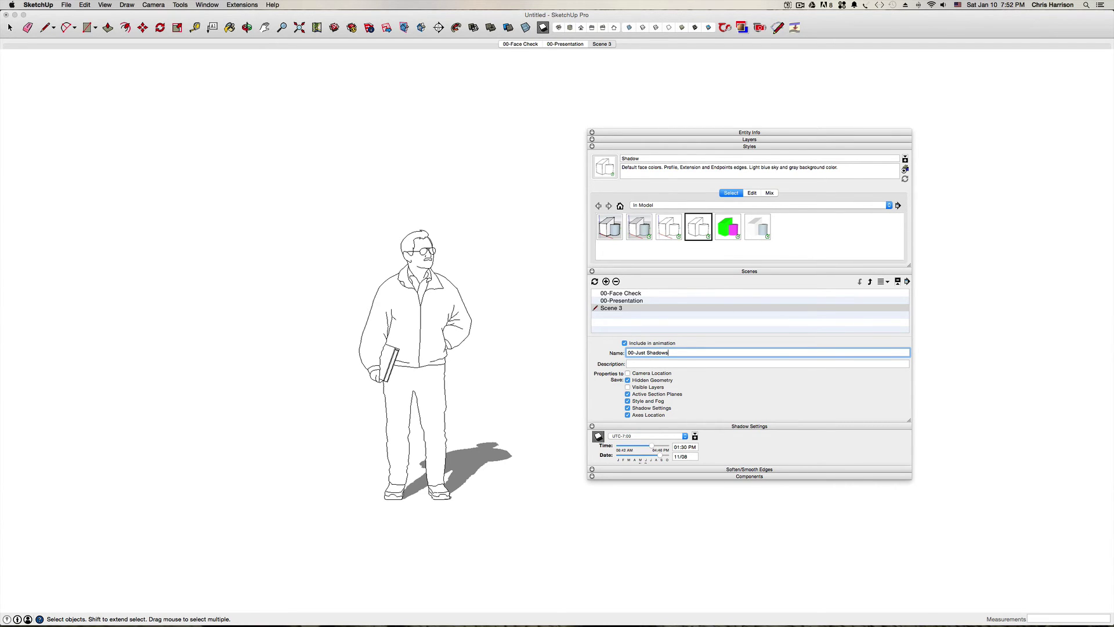
pyautogui.press('Return')
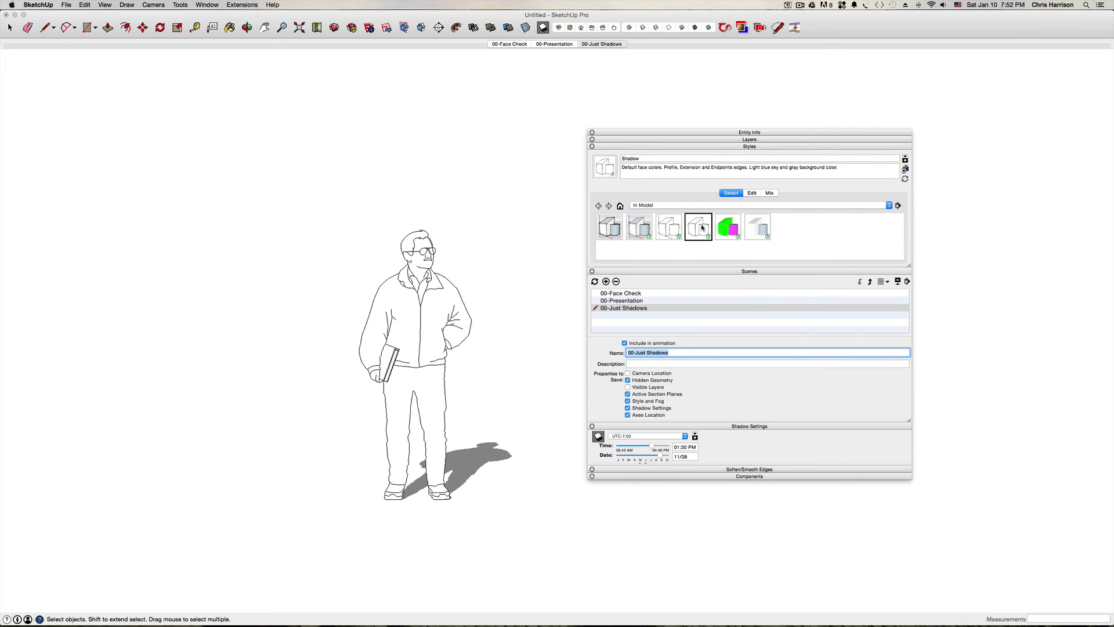
# Step: Turn off edges in the Shadow style so only shadows show
pyautogui.click(701, 226)
pyautogui.click(752, 193)
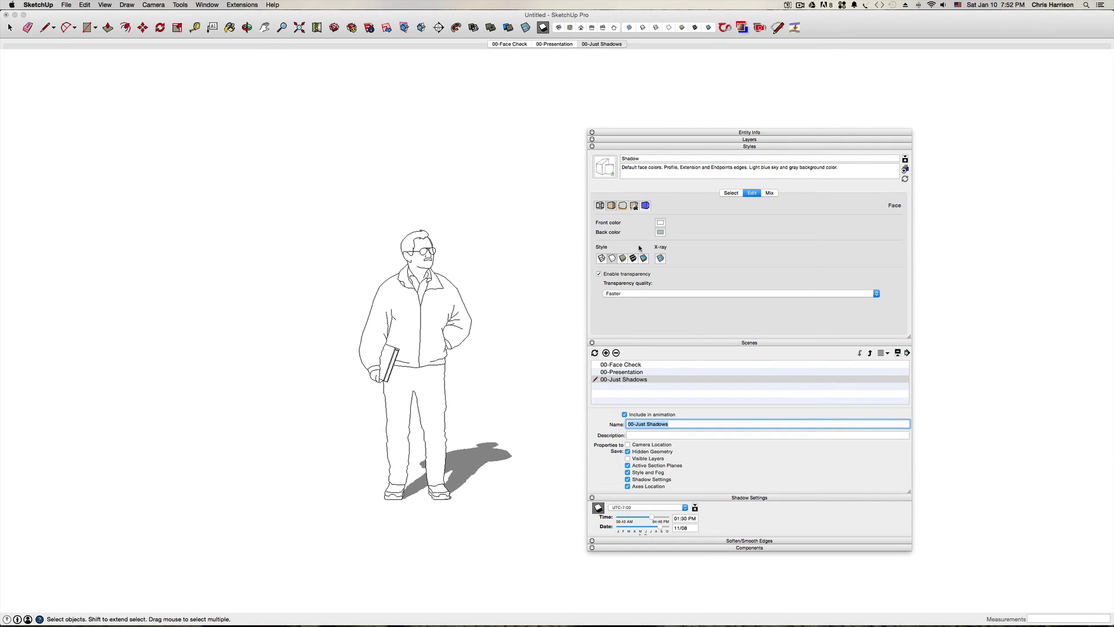
pyautogui.click(600, 206)
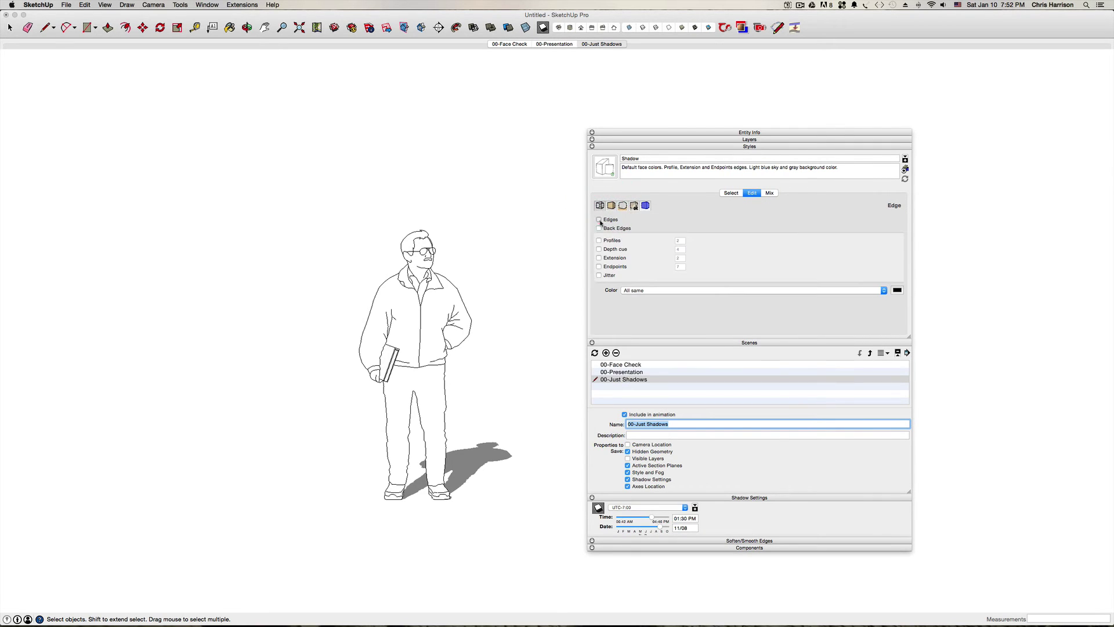
pyautogui.click(599, 220)
pyautogui.click(803, 171)
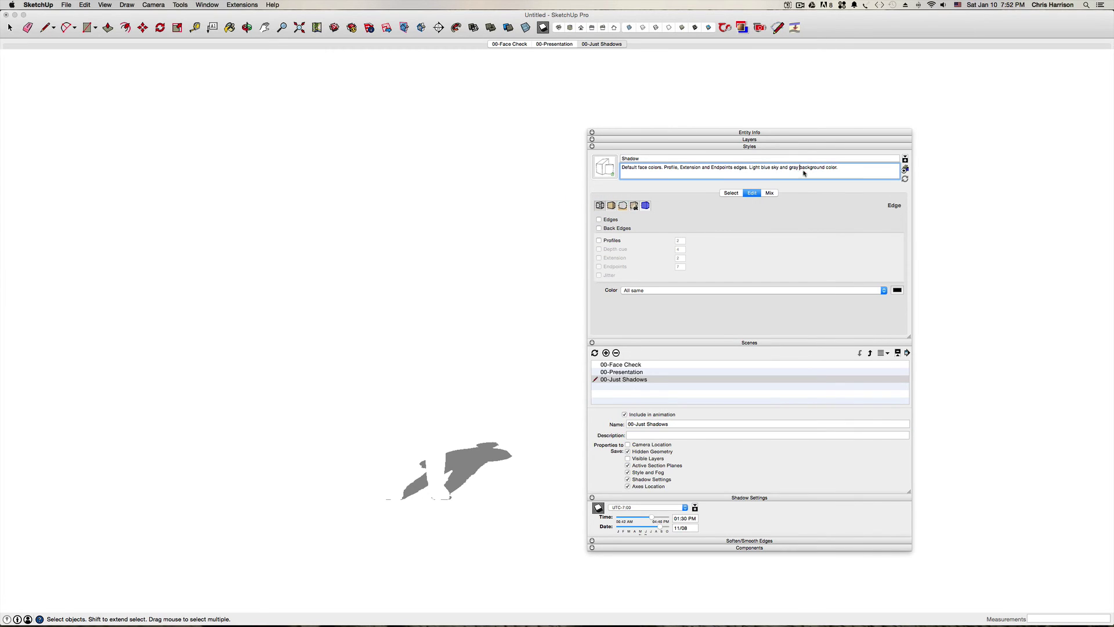
pyautogui.click(880, 171)
pyautogui.click(790, 158)
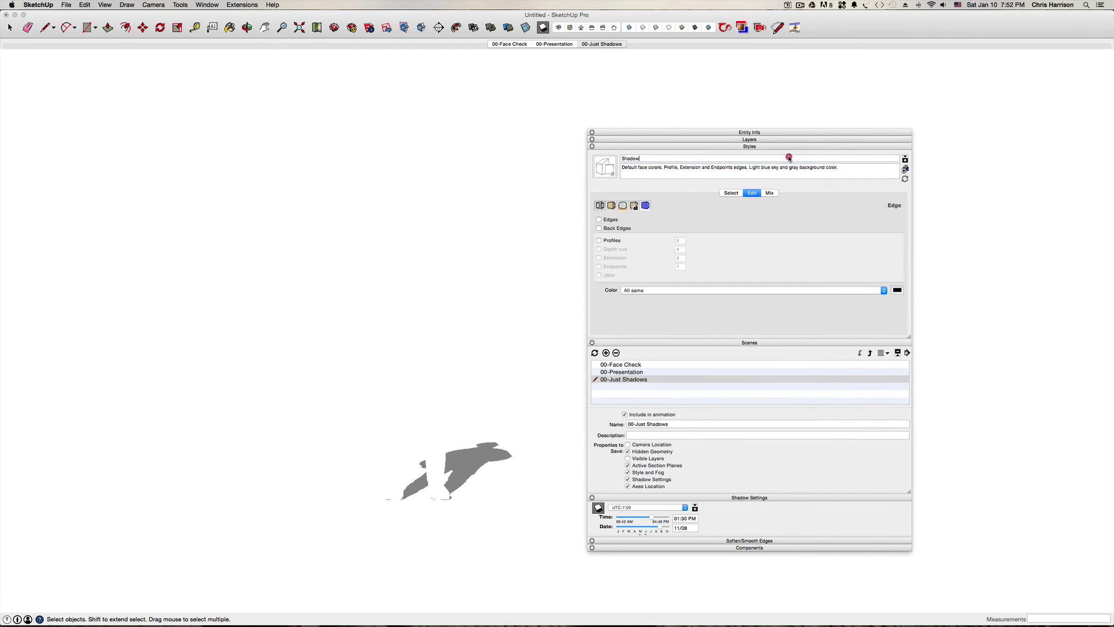
pyautogui.click(731, 193)
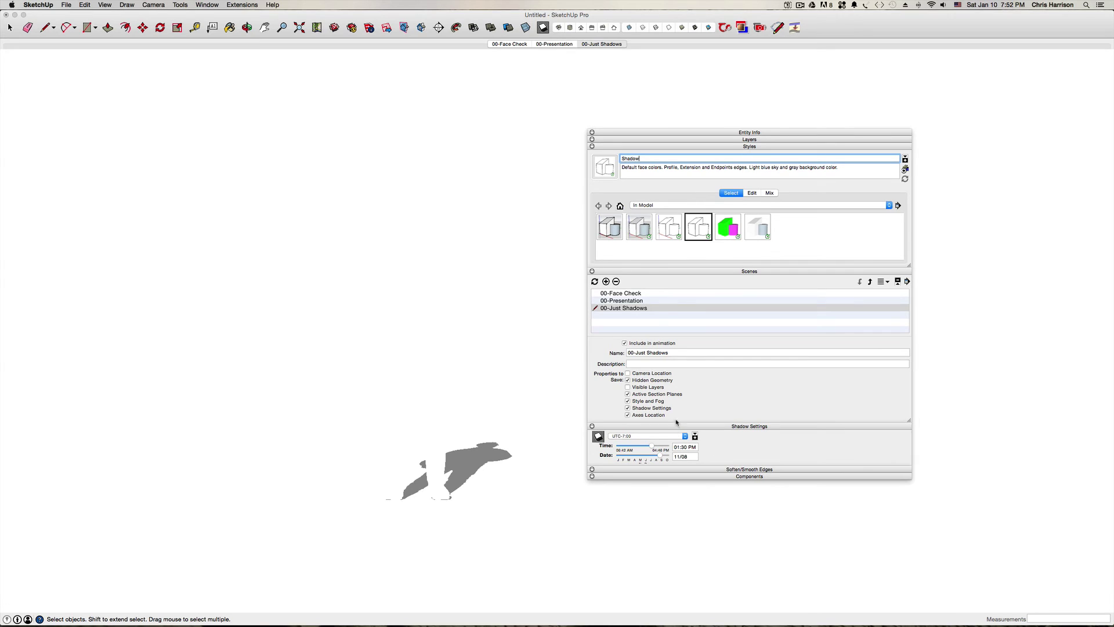
# Step: Update the 00-Just Shadows scene, then apply the B&W Line Work style
pyautogui.click(695, 352)
pyautogui.click(673, 363)
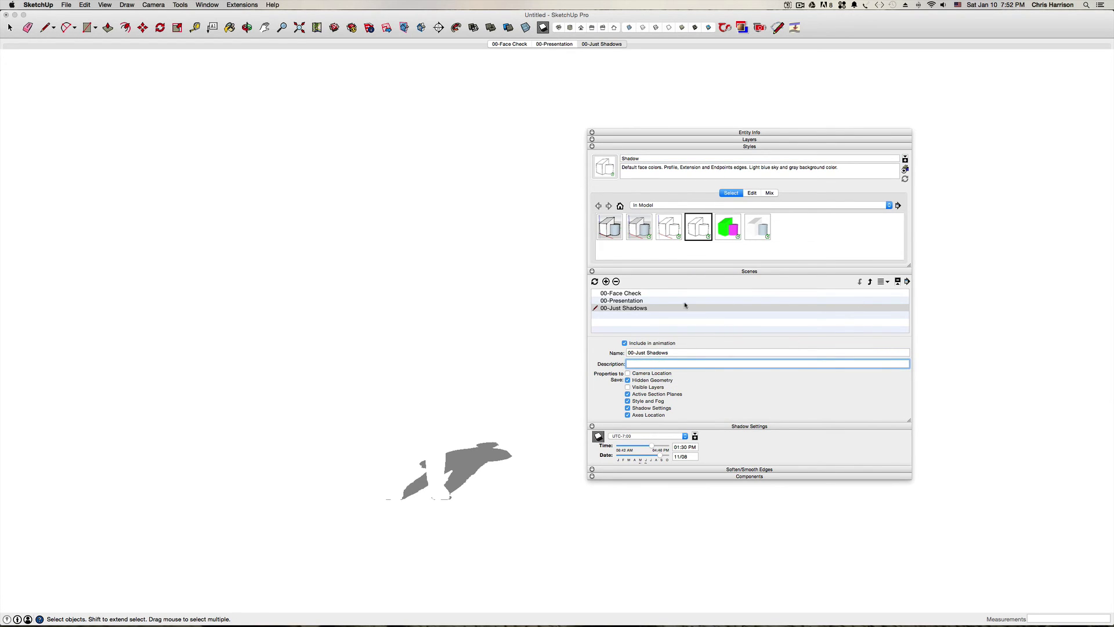
pyautogui.click(595, 281)
pyautogui.click(772, 348)
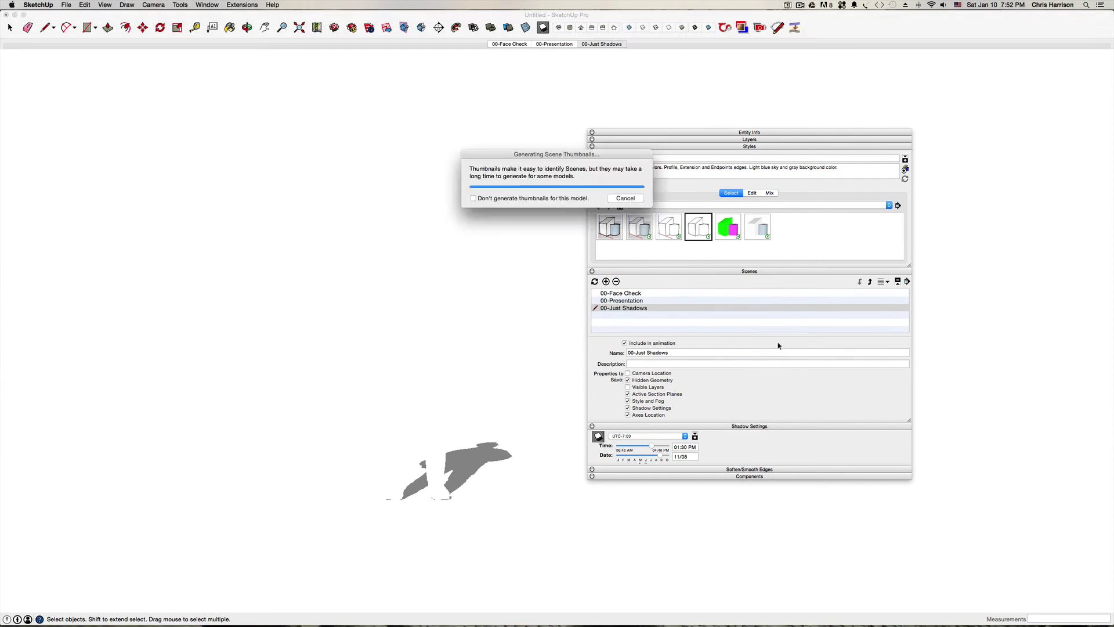
pyautogui.click(667, 227)
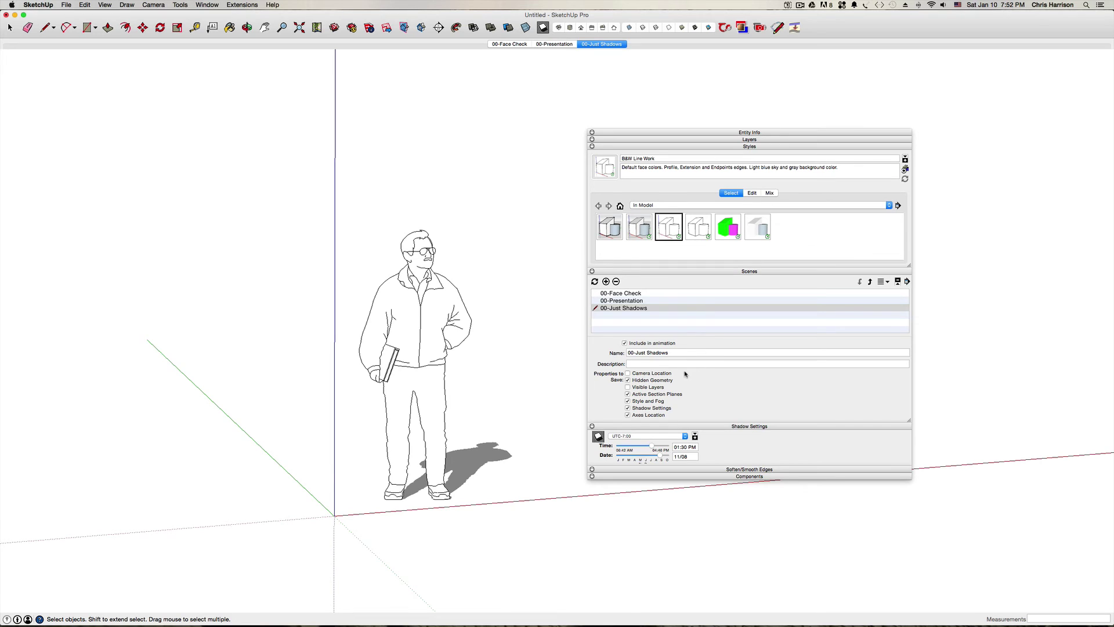
# Step: Turn shadows off and switch the camera to Parallel Projection
pyautogui.click(599, 437)
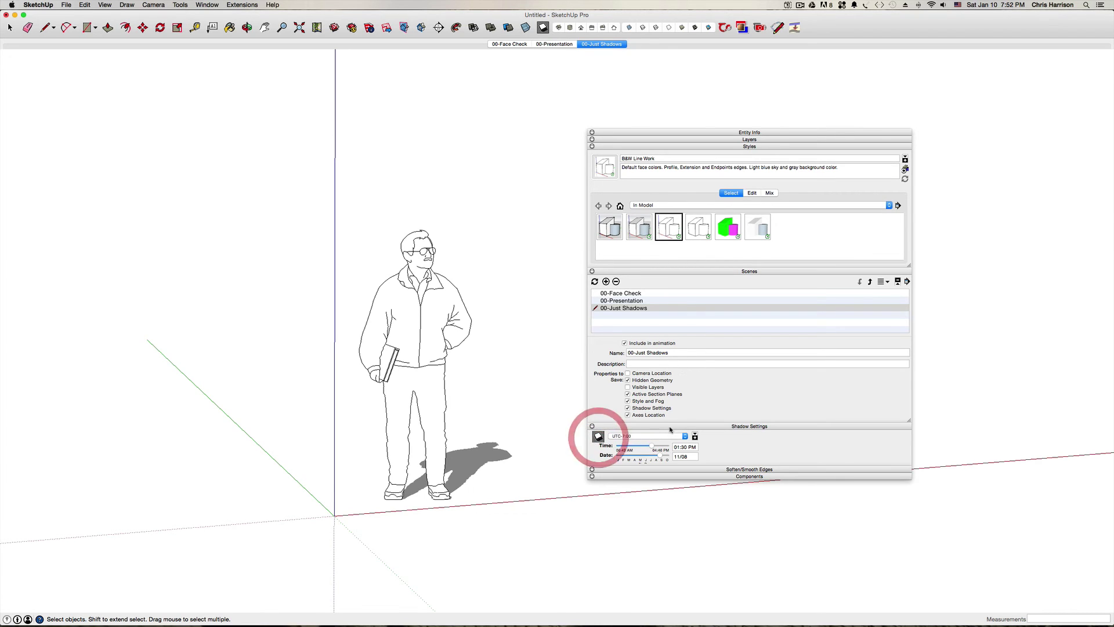
pyautogui.click(158, 5)
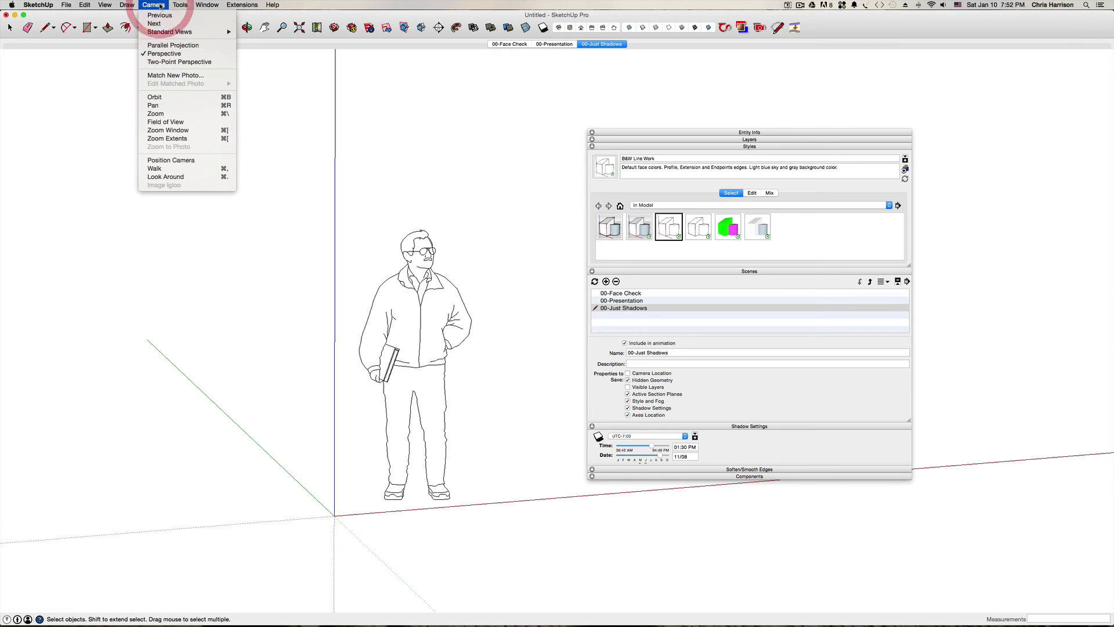
pyautogui.click(166, 45)
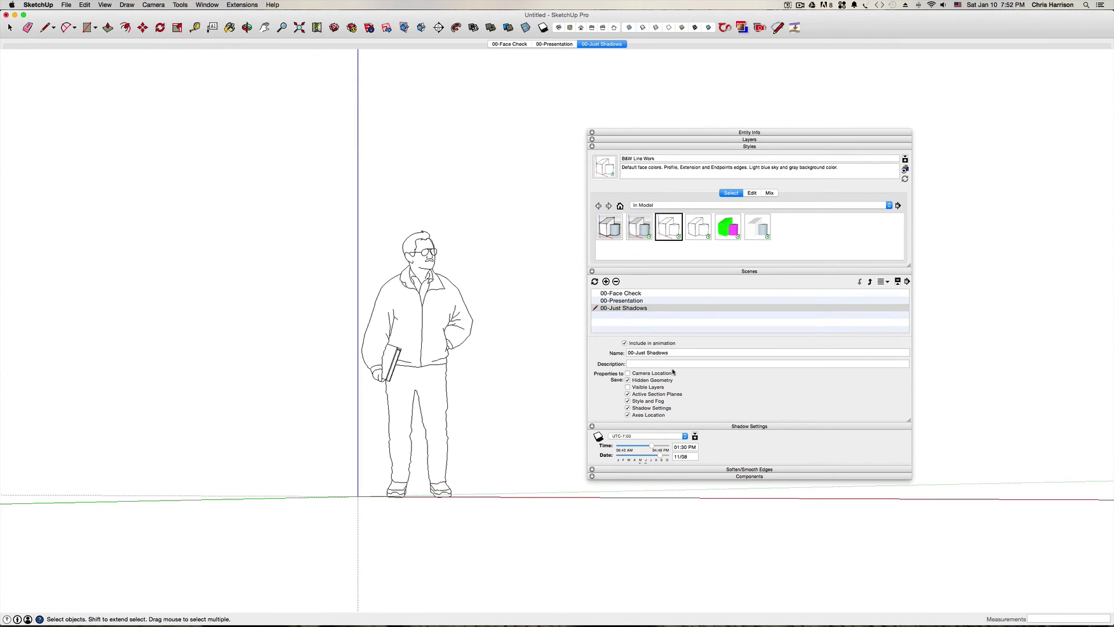
# Step: Add a scene named '00-B&W Line Work' and start updating it
pyautogui.click(594, 282)
pyautogui.click(606, 282)
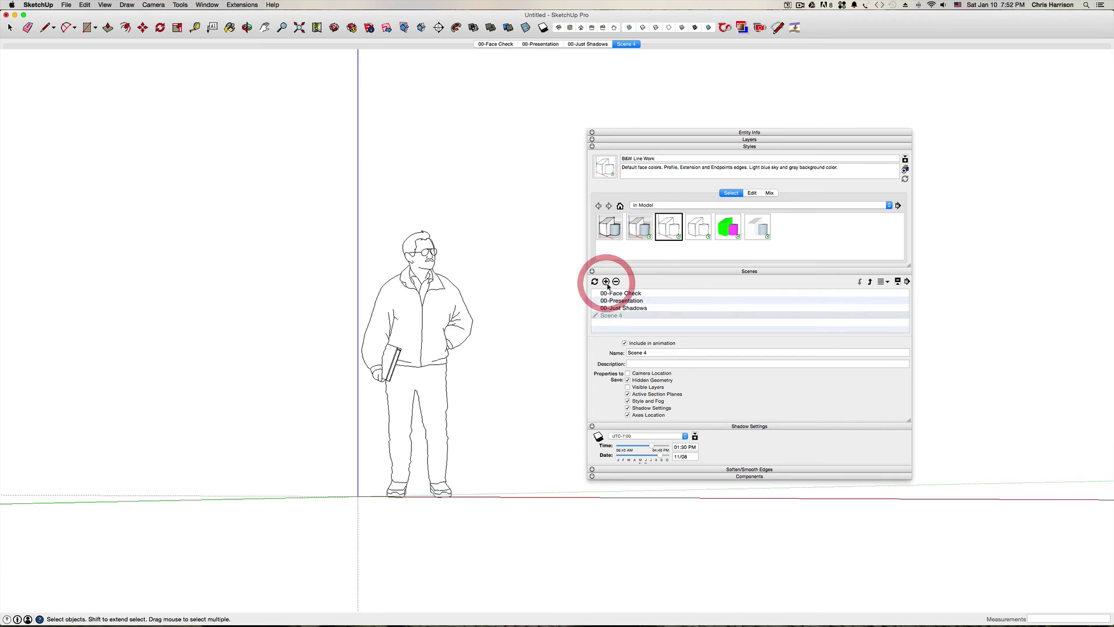
pyautogui.click(658, 353)
pyautogui.moveTo(658, 353); pyautogui.dragTo(628, 352)
pyautogui.write('0')
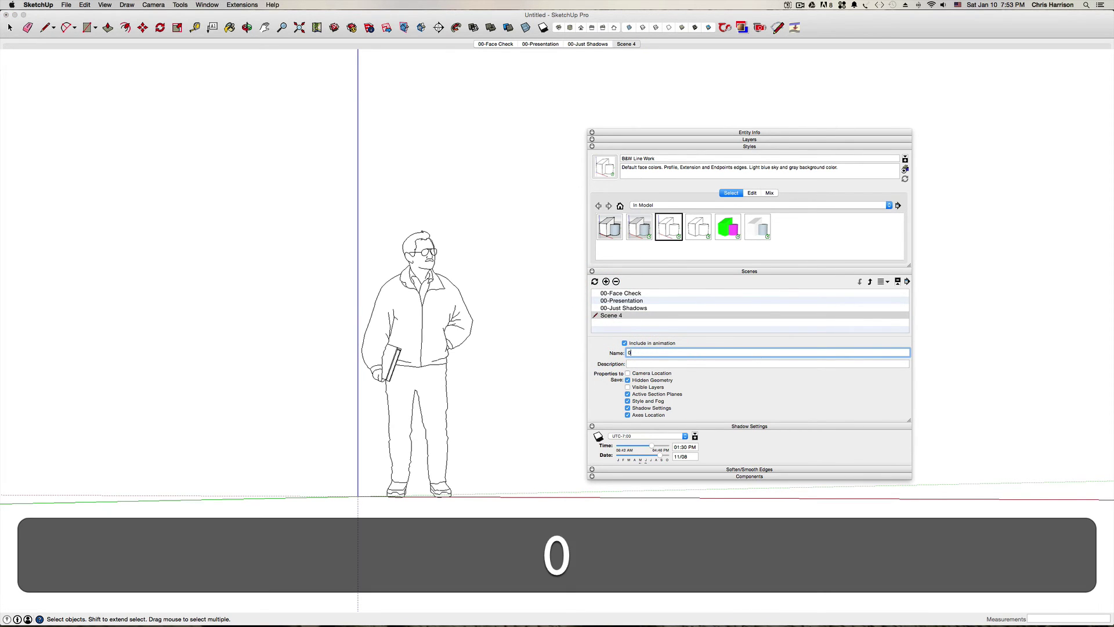
pyautogui.write('0-')
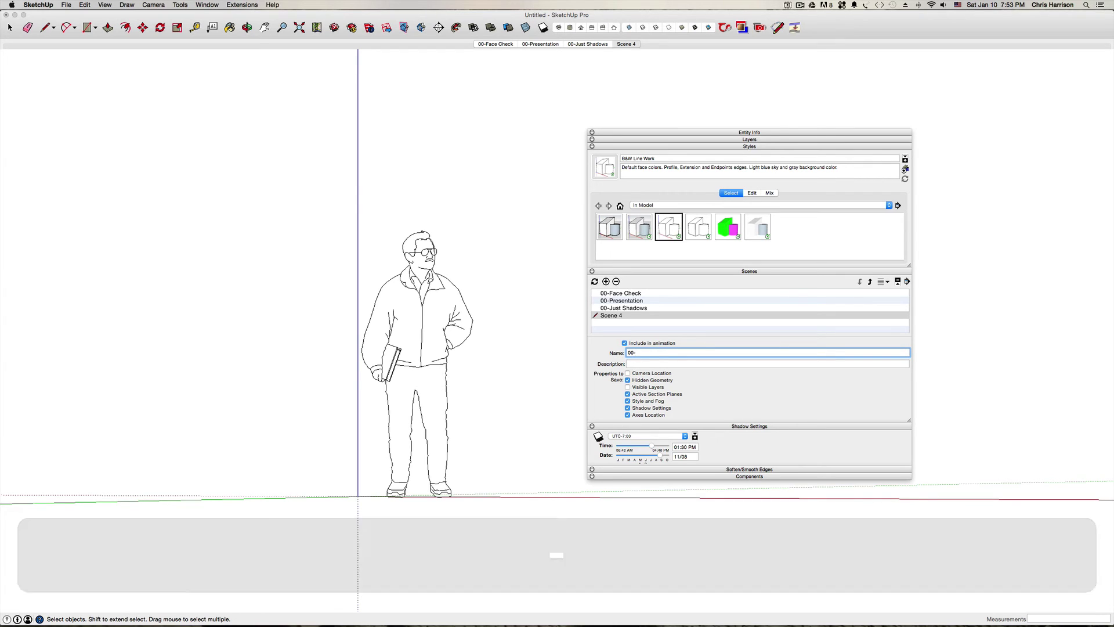
pyautogui.write('B&W Lin')
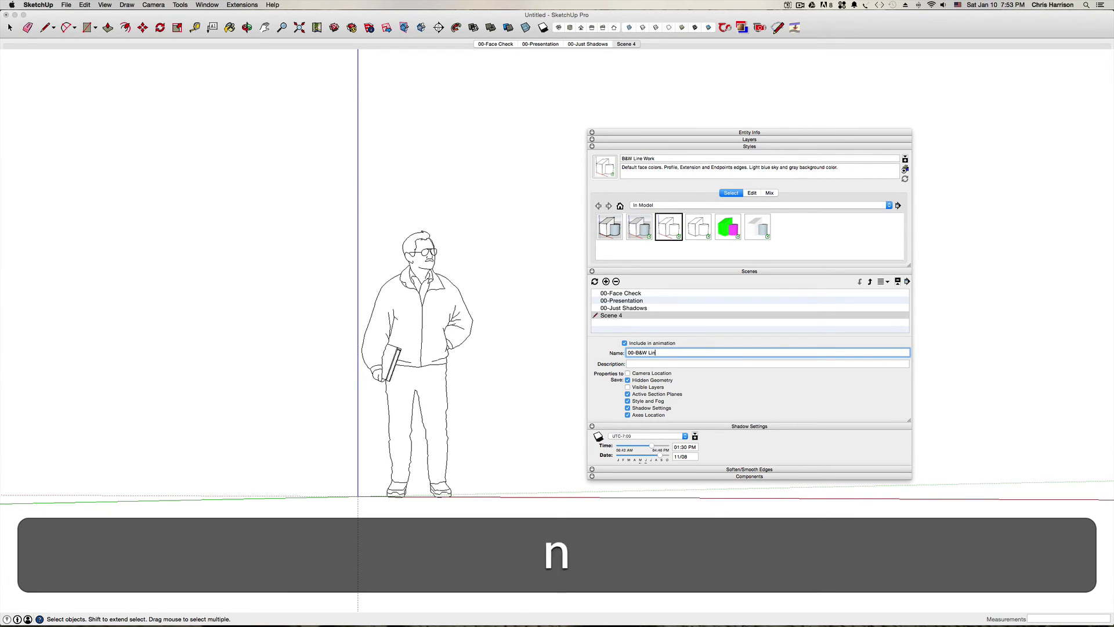
pyautogui.write('e Work')
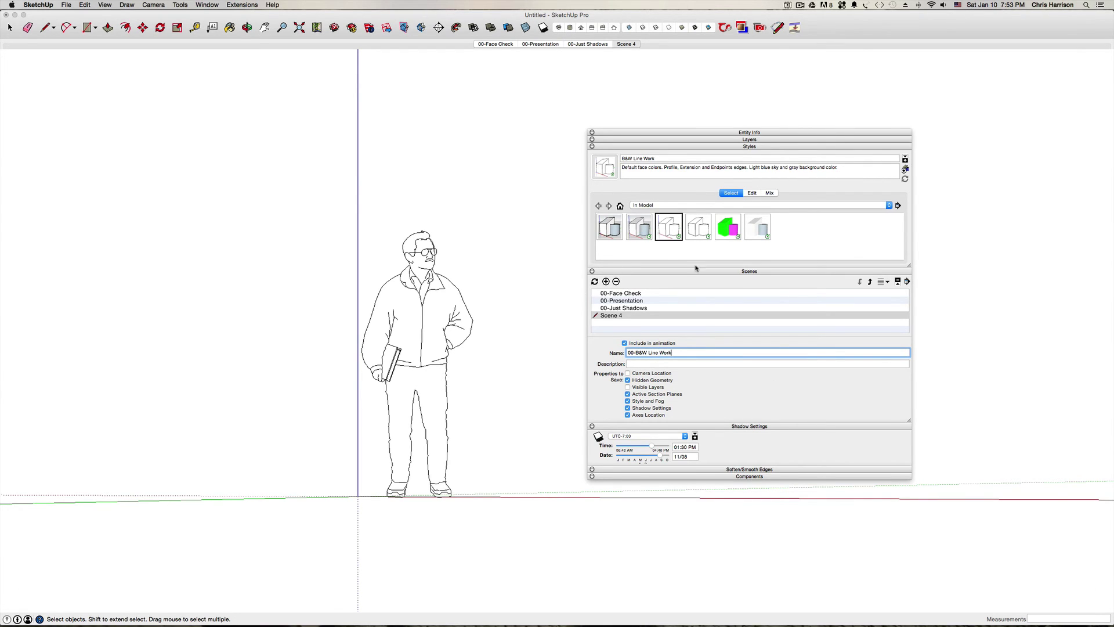
pyautogui.click(596, 283)
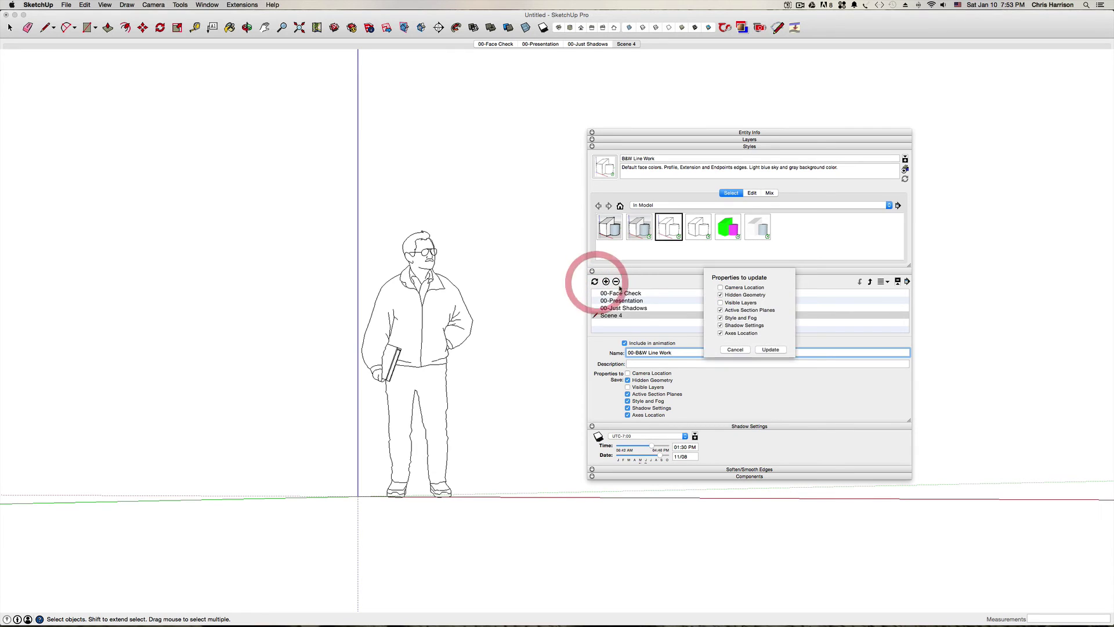
# Step: Confirm the 00-B&W Line Work update, then add and update a '00-Working' scene in the Working style
pyautogui.click(771, 352)
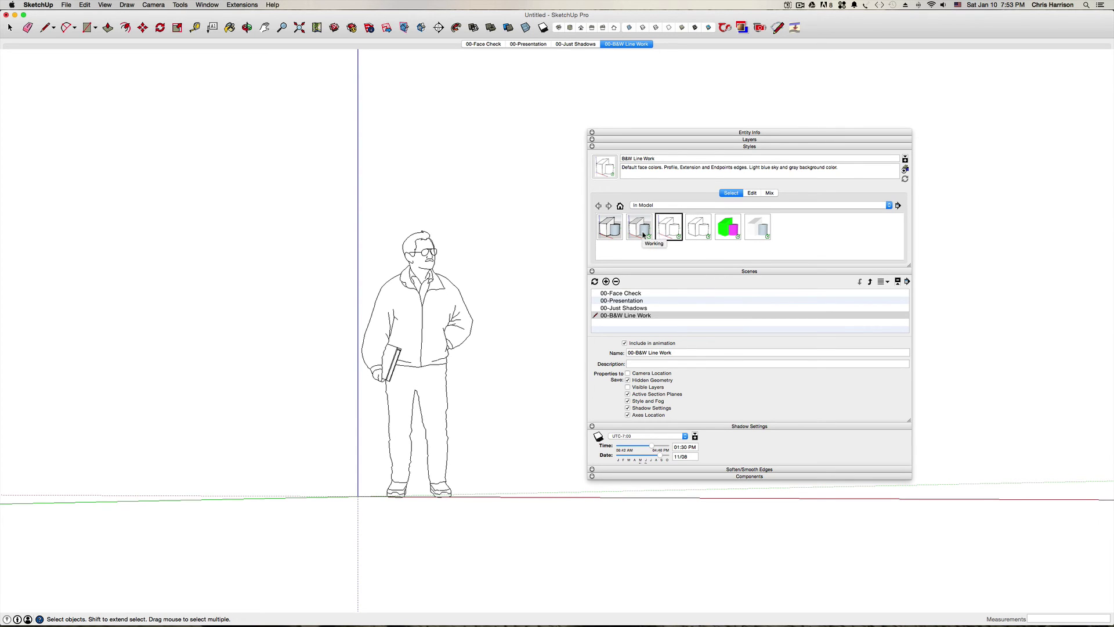
pyautogui.click(643, 234)
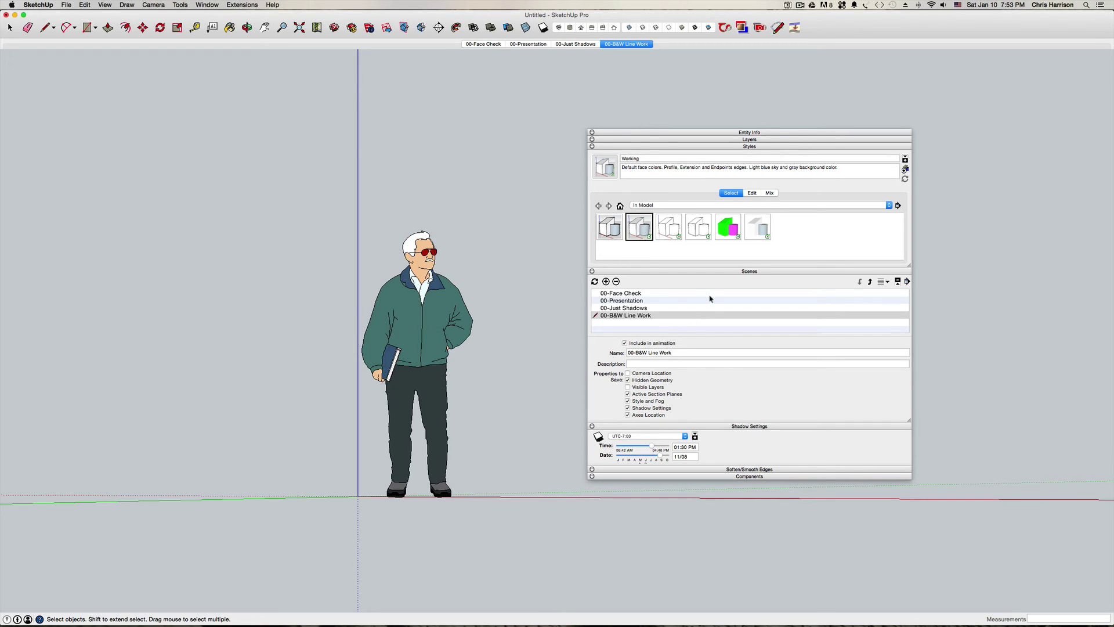
pyautogui.click(606, 282)
pyautogui.tripleClick(639, 353)
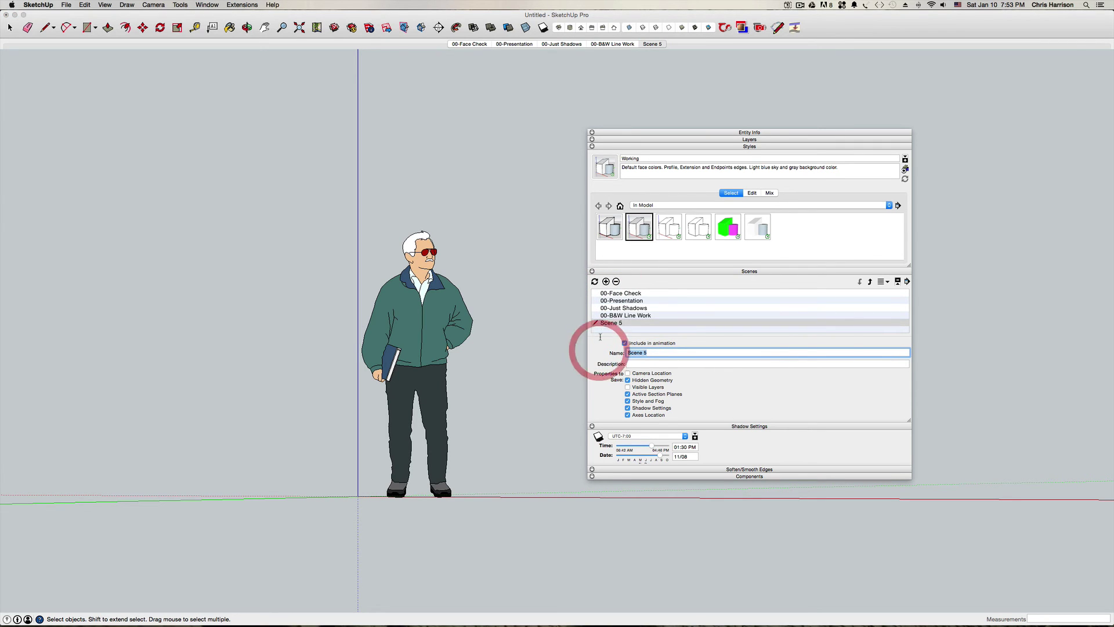
pyautogui.write('00-')
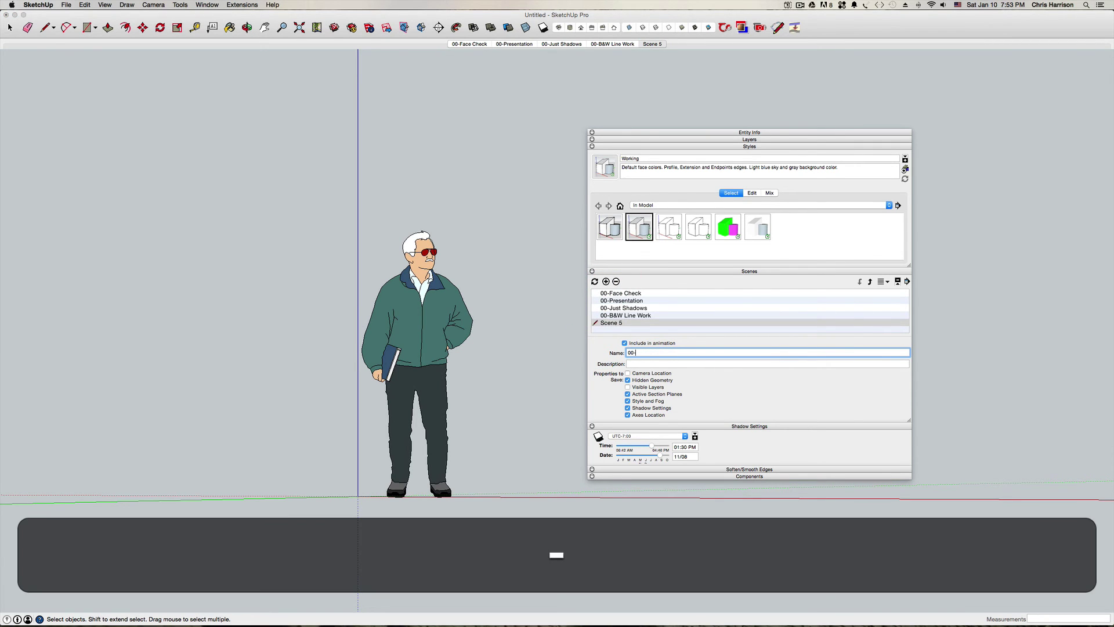
pyautogui.write('Working')
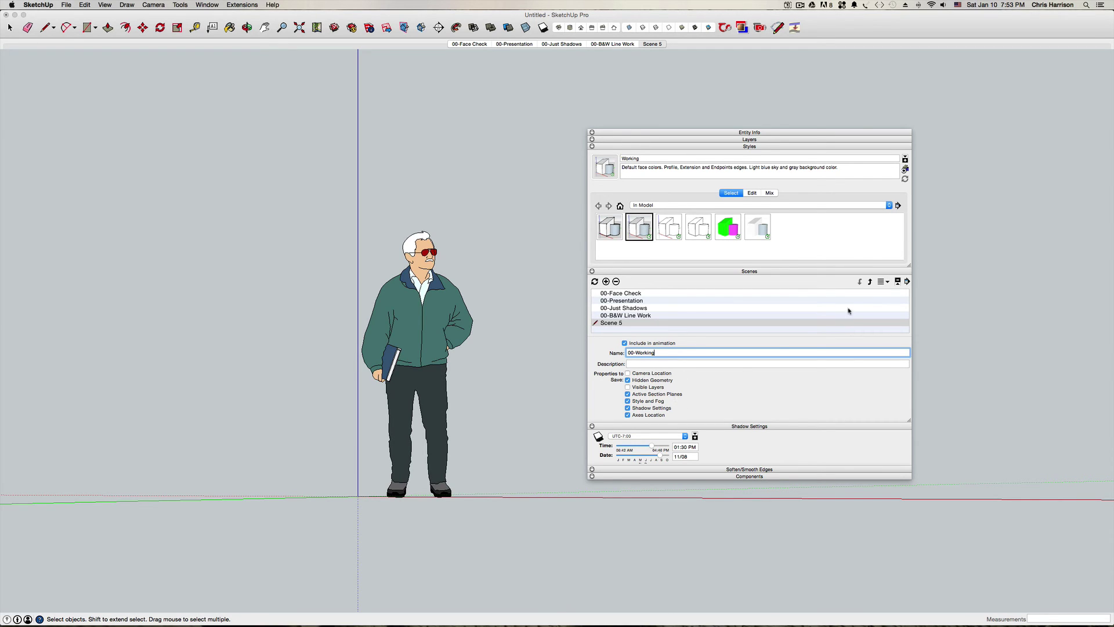
pyautogui.click(649, 364)
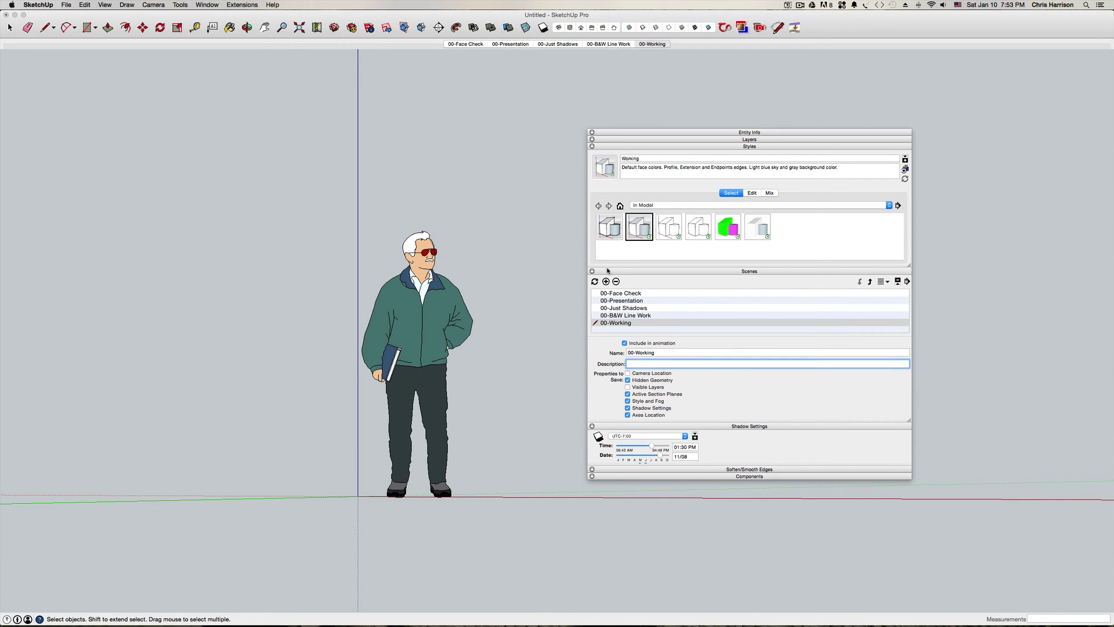
pyautogui.click(594, 281)
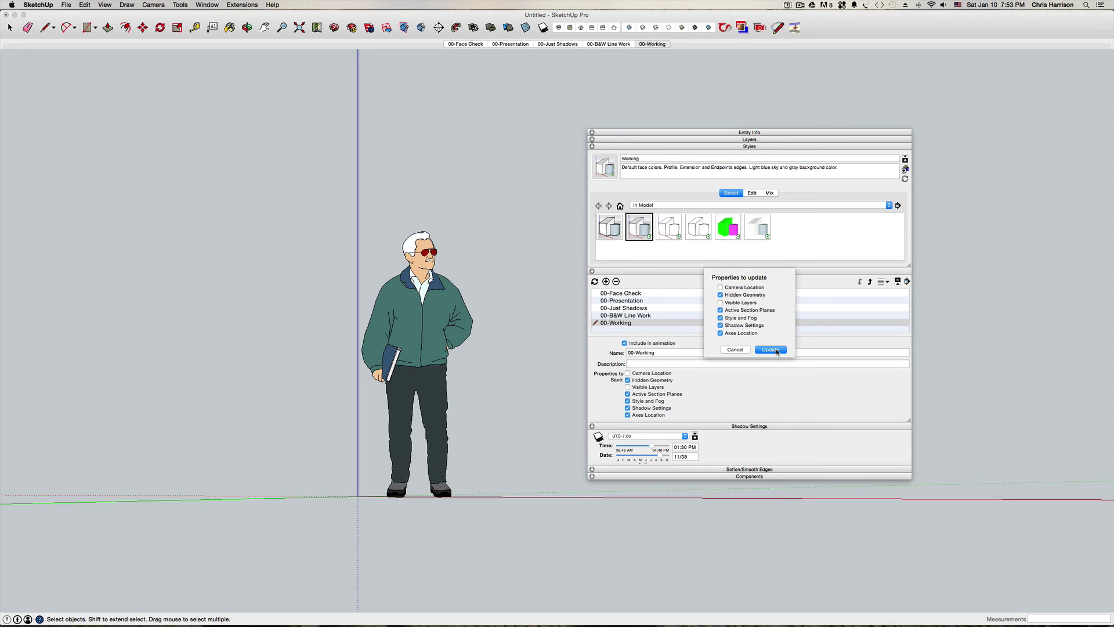
pyautogui.click(774, 350)
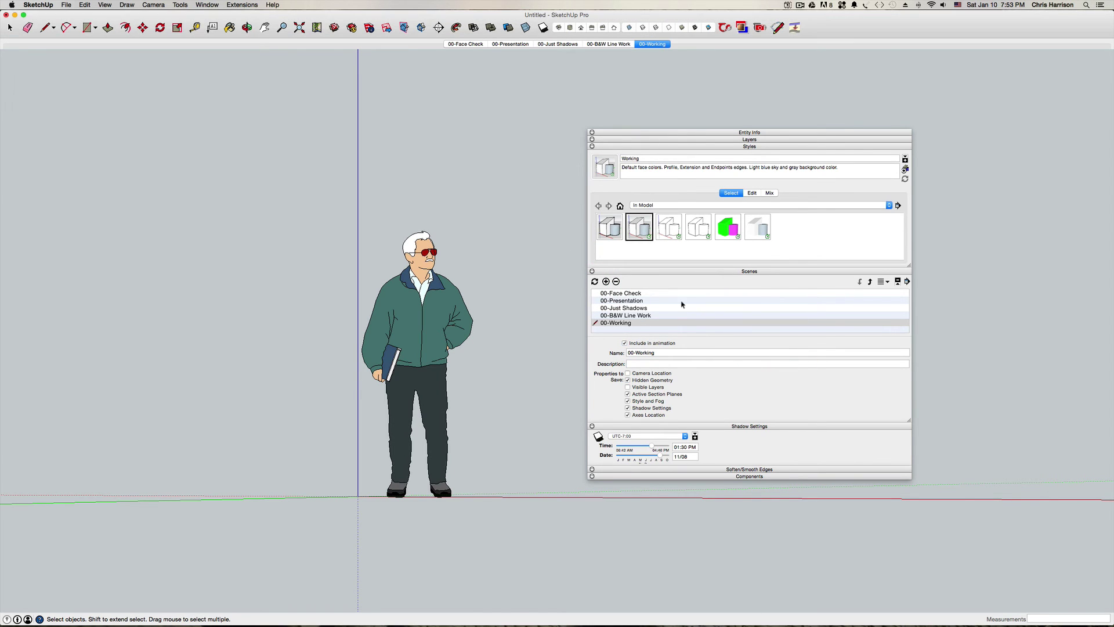
# Step: Switch the camera to Perspective and update the 00-Working scene again
pyautogui.click(153, 5)
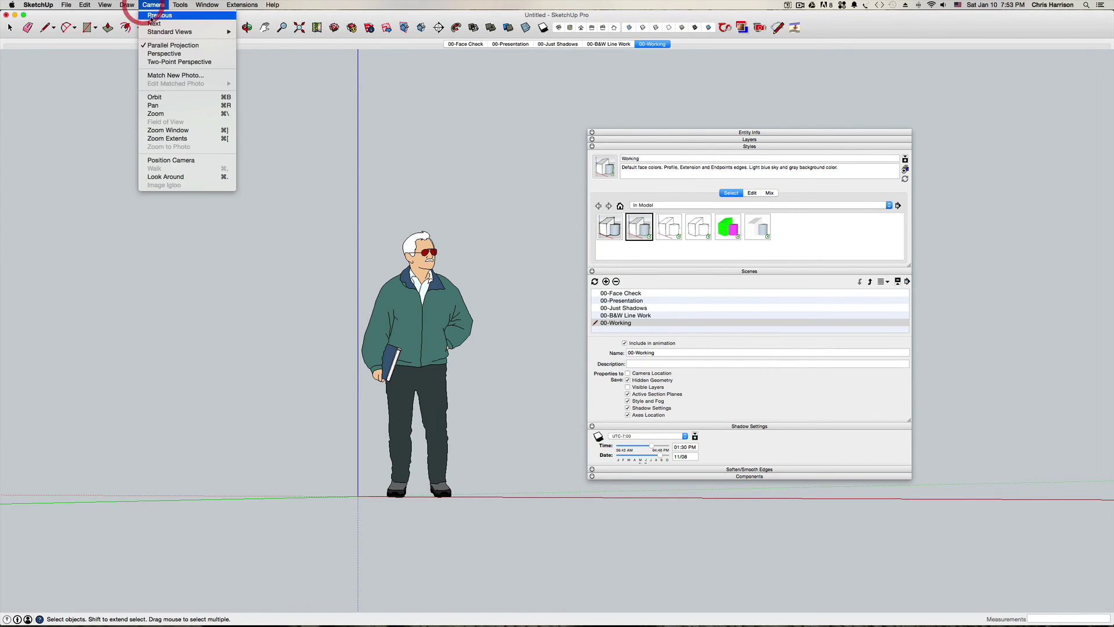
pyautogui.click(159, 56)
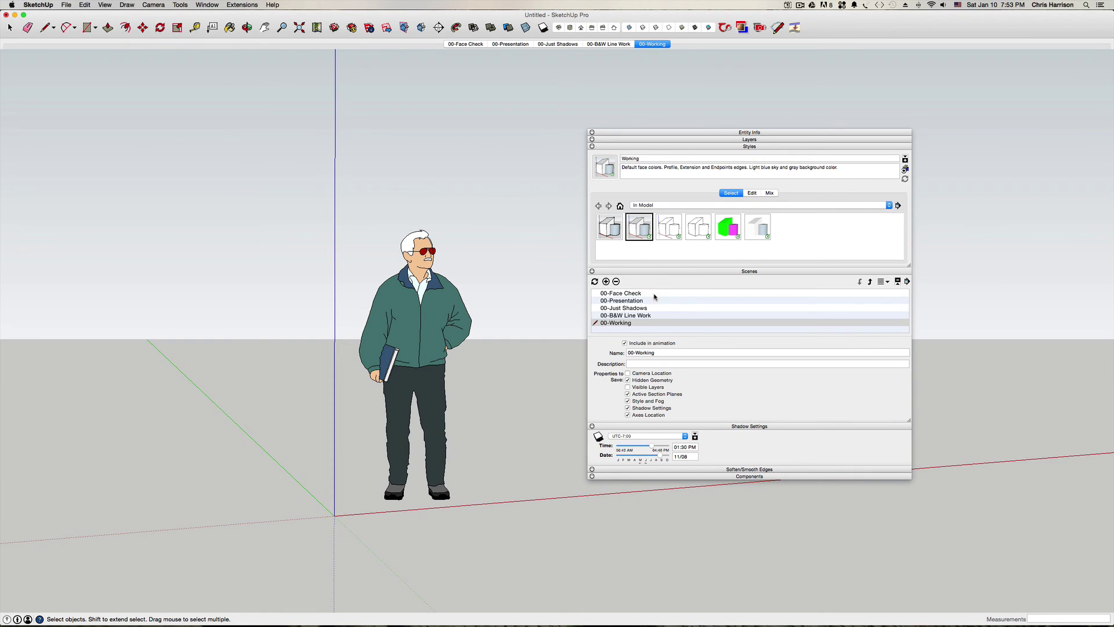
pyautogui.click(595, 282)
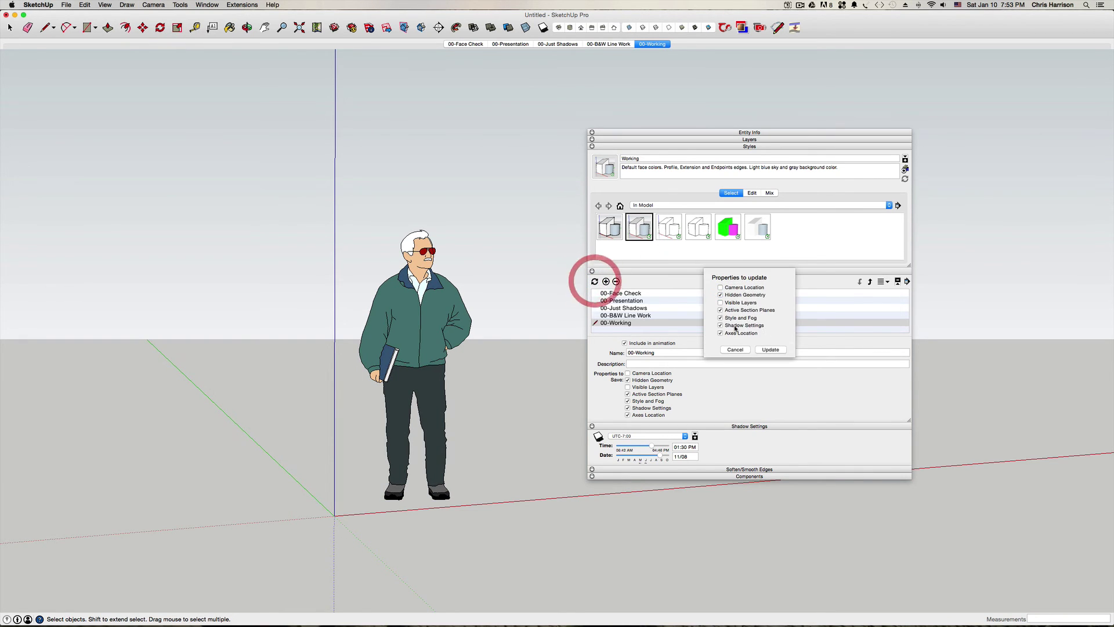
pyautogui.click(785, 350)
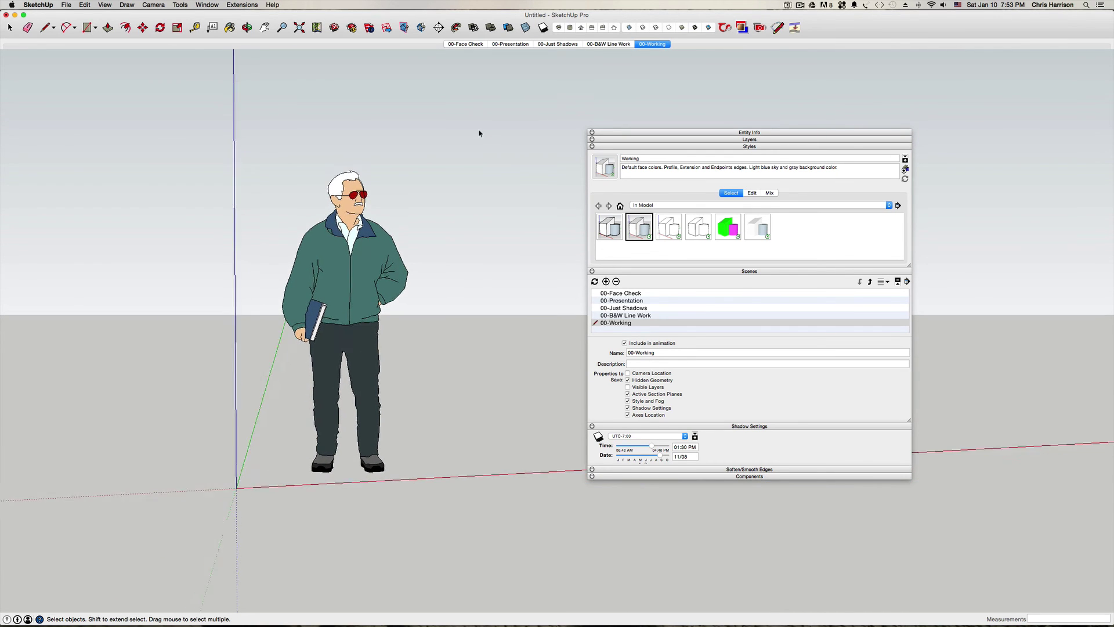
# Step: Cycle through the five scene tabs, ending on 00-Working
pyautogui.click(609, 44)
pyautogui.click(552, 44)
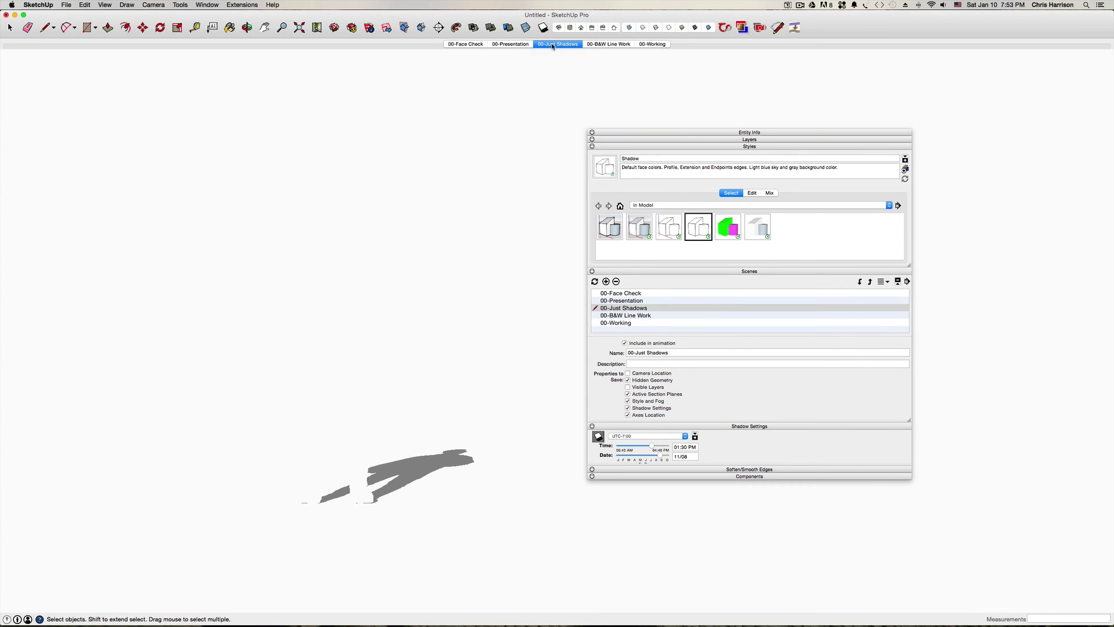
pyautogui.click(510, 44)
pyautogui.click(470, 45)
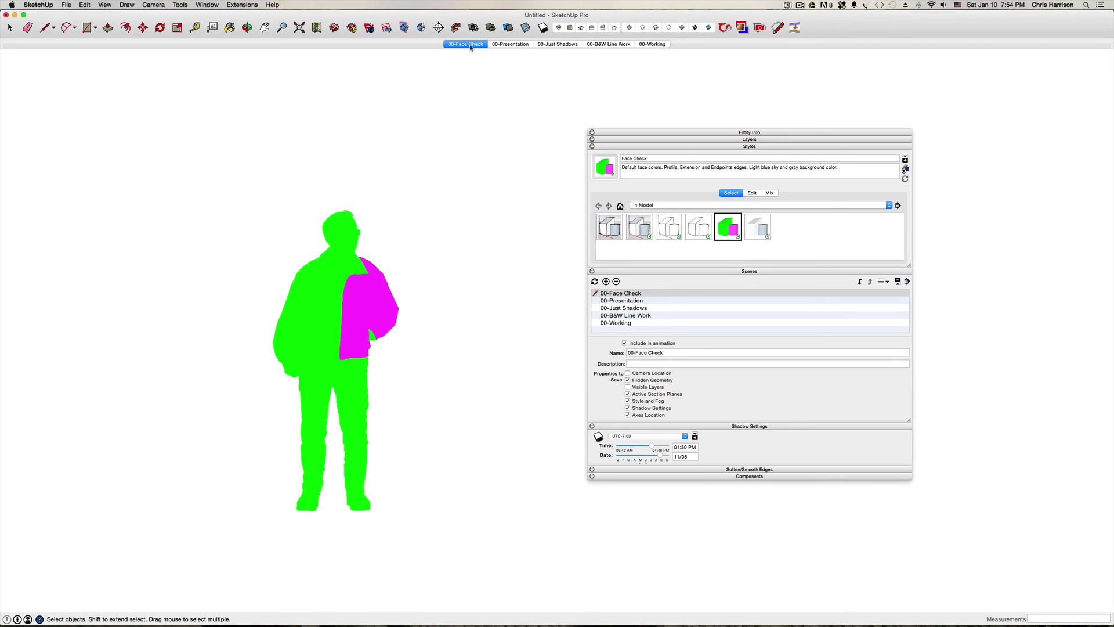
pyautogui.click(510, 44)
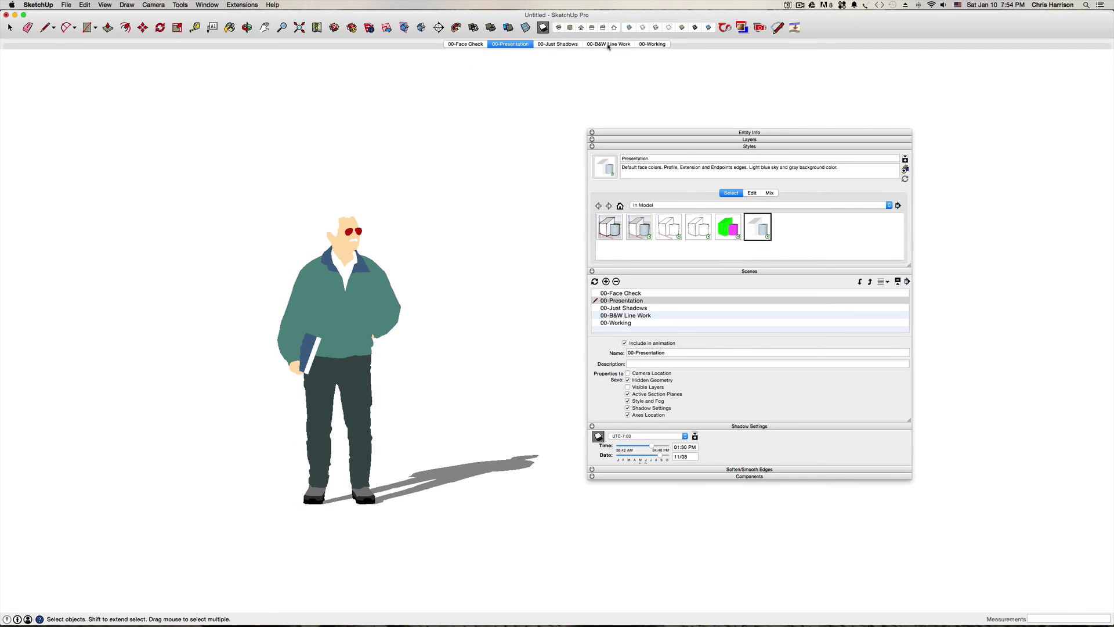
pyautogui.click(650, 44)
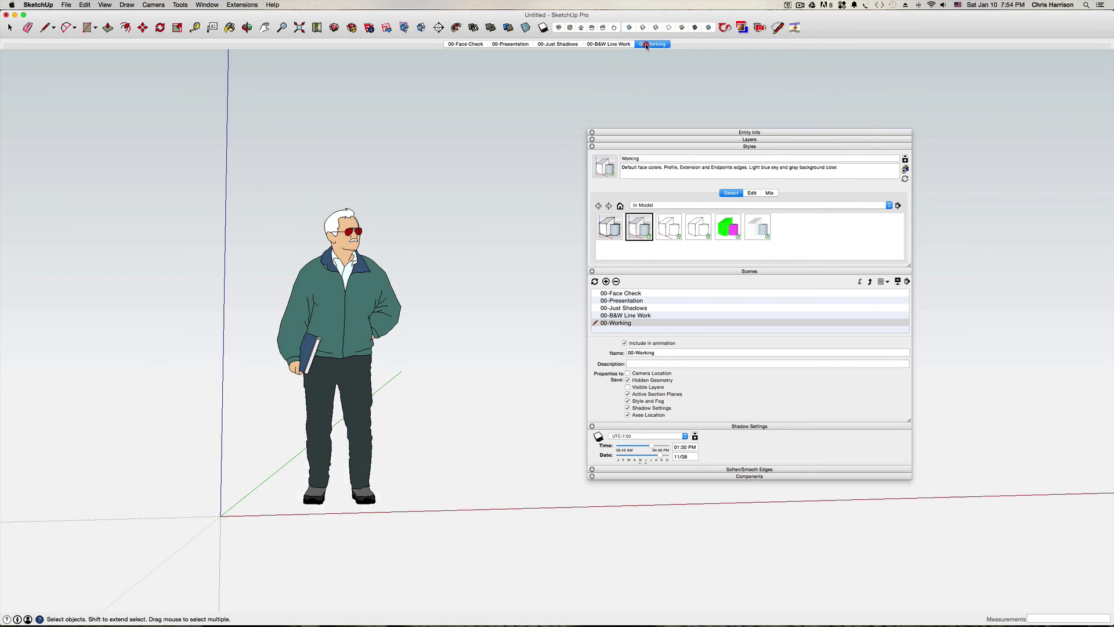
# Step: Move the 00-Working scene left repeatedly until it is first
pyautogui.rightClick(648, 44)
pyautogui.click(673, 49)
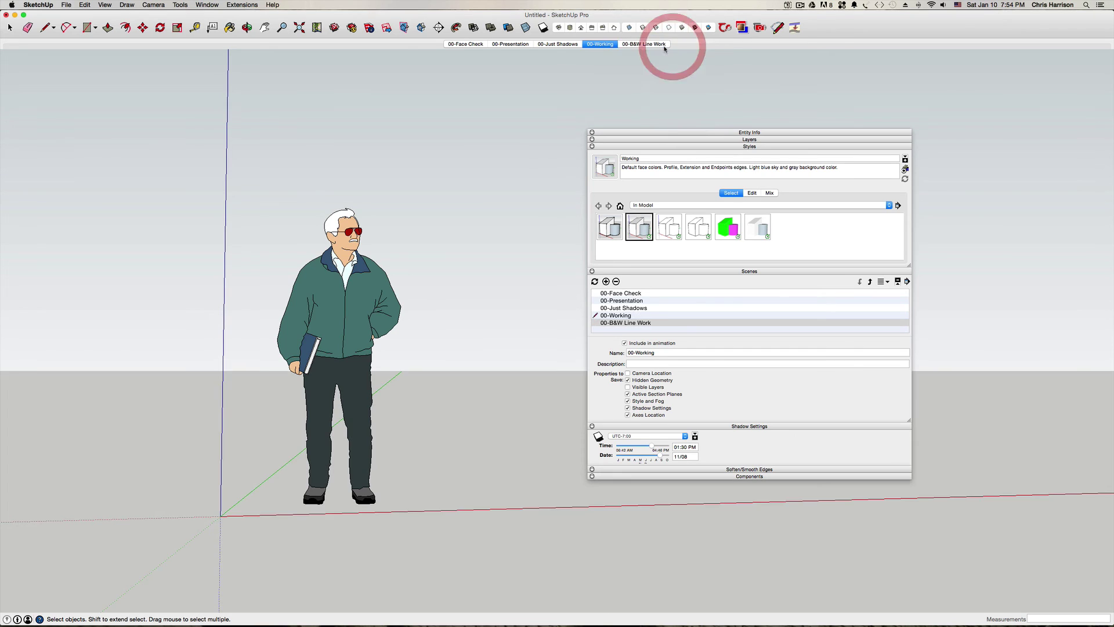
pyautogui.rightClick(609, 45)
pyautogui.click(582, 49)
pyautogui.rightClick(554, 44)
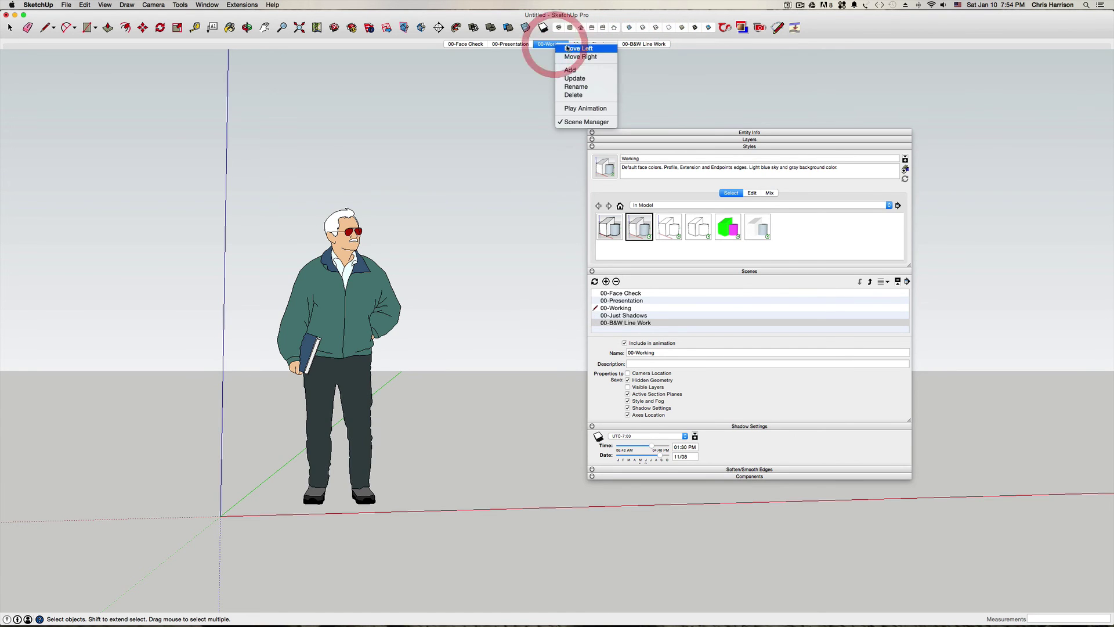
pyautogui.click(566, 48)
pyautogui.rightClick(515, 45)
pyautogui.click(521, 47)
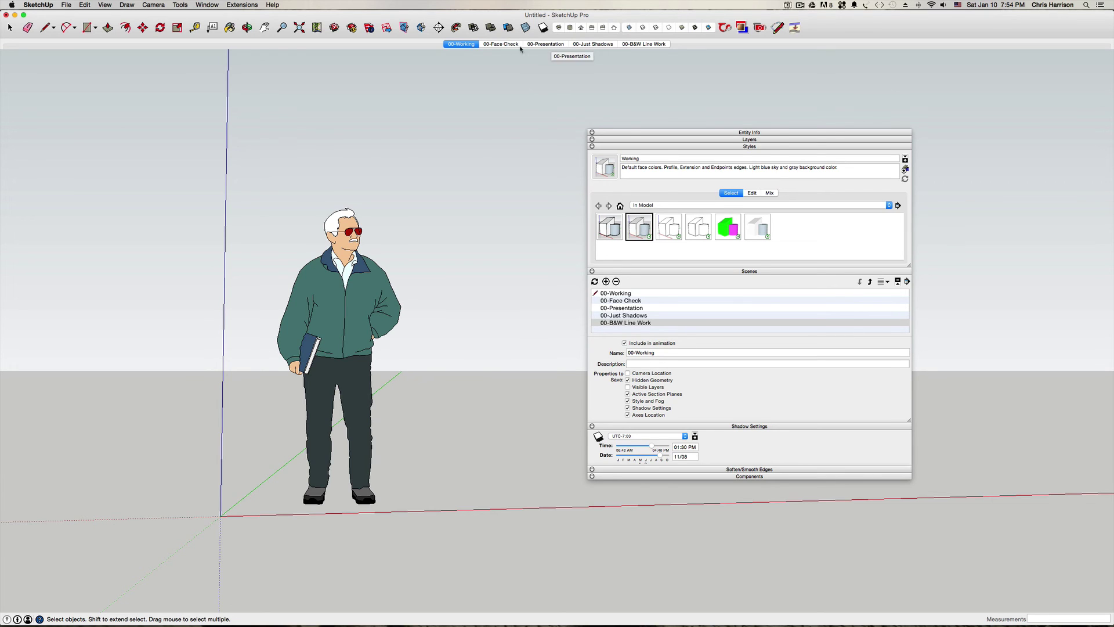
# Step: Move 00-Presentation ahead of 00-Face Check and 00-B&W Line Work ahead of 00-Just Shadows
pyautogui.rightClick(546, 46)
pyautogui.click(567, 48)
pyautogui.click(644, 46)
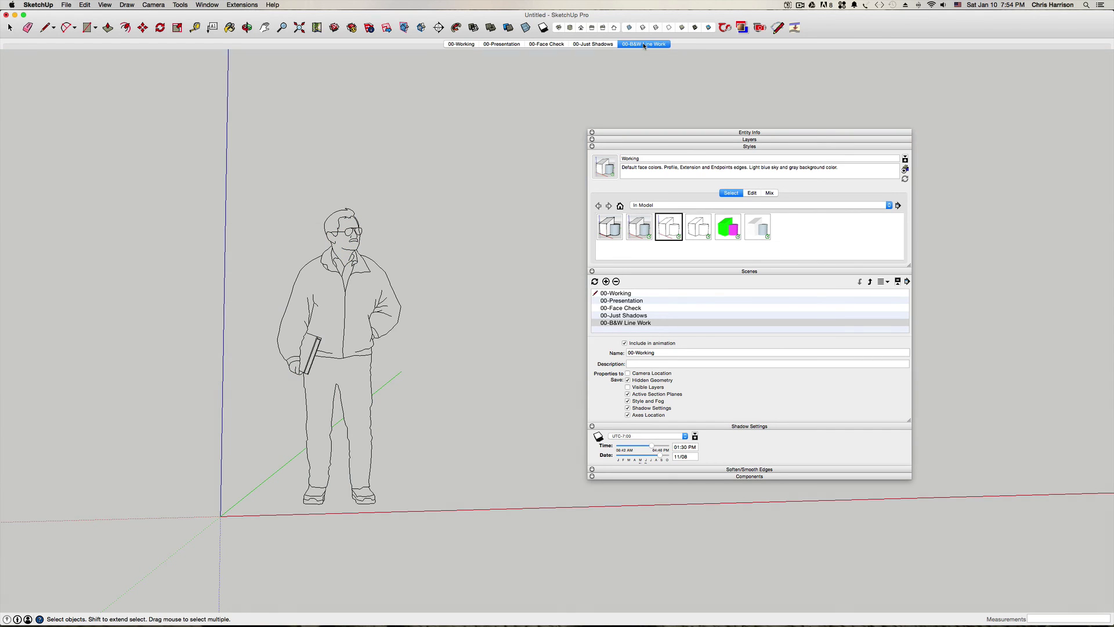
pyautogui.rightClick(645, 46)
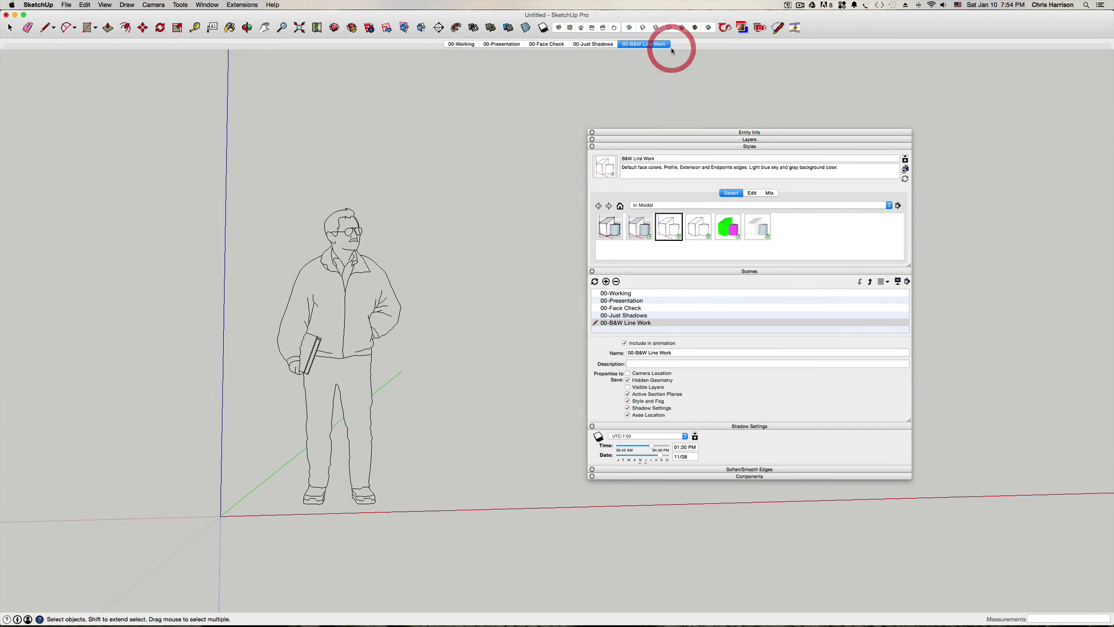
pyautogui.click(671, 50)
# Step: Preview each reordered scene, finishing back on 00-Working
pyautogui.click(640, 43)
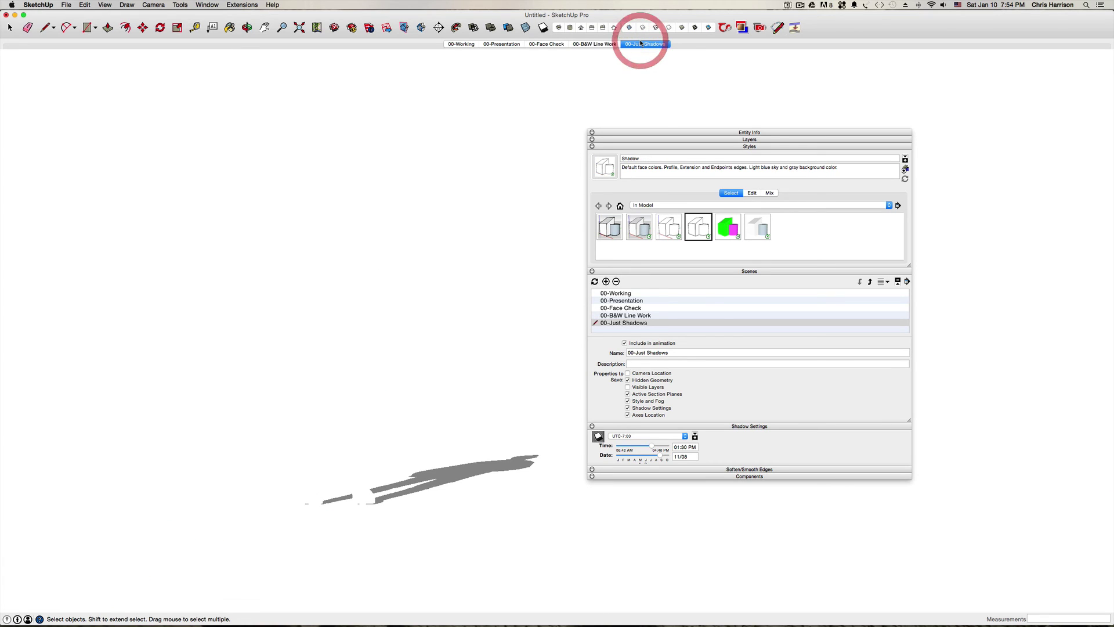
pyautogui.click(596, 46)
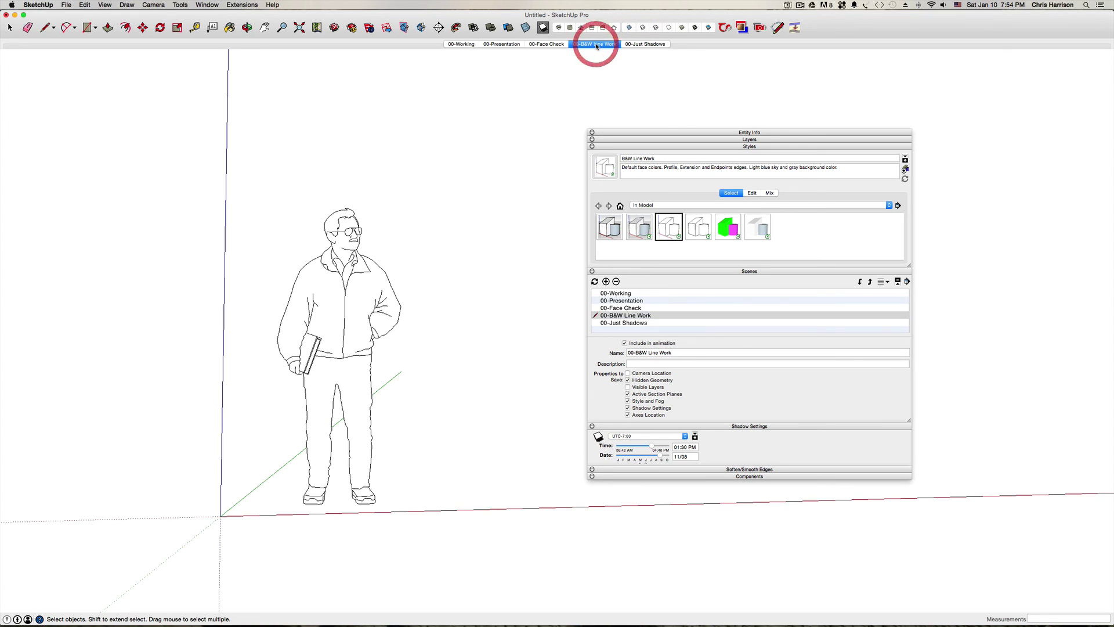
pyautogui.click(544, 45)
pyautogui.click(501, 45)
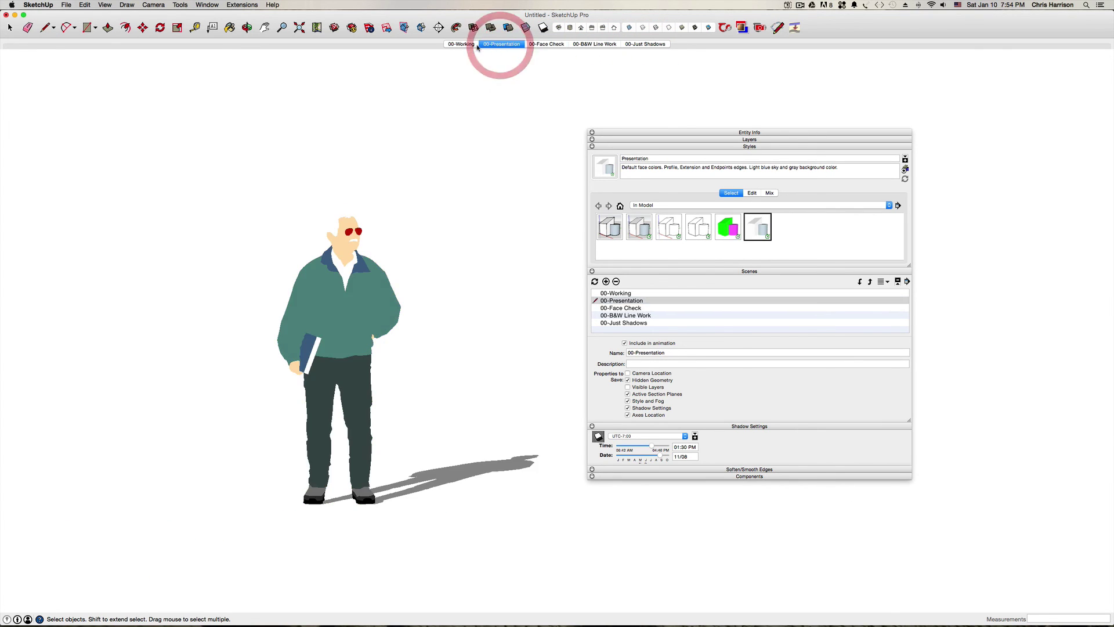
pyautogui.click(458, 45)
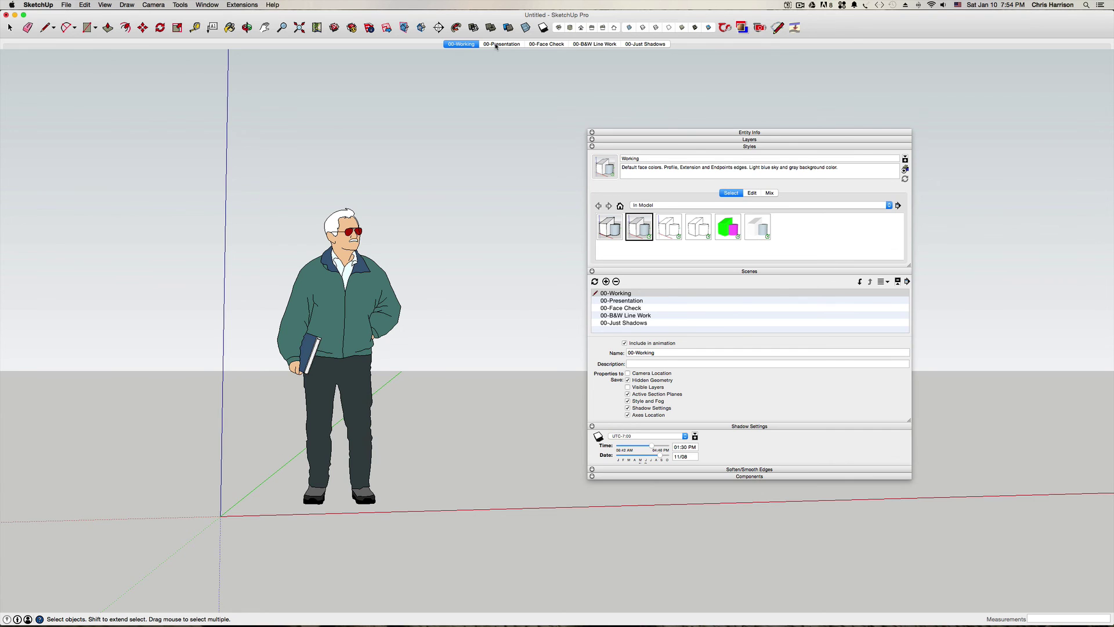
# Step: Tilt the camera down at the figure, then snap to the standard Front view
pyautogui.click(462, 45)
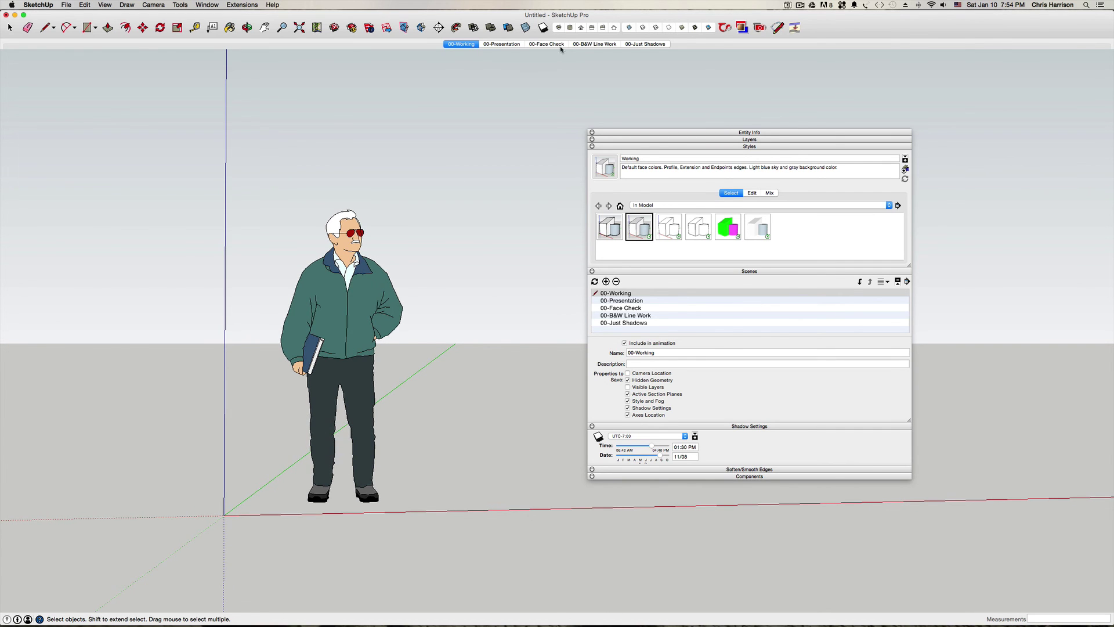
pyautogui.moveTo(604, 48); pyautogui.dragTo(515, 84, button='middle')
pyautogui.press('super+3')
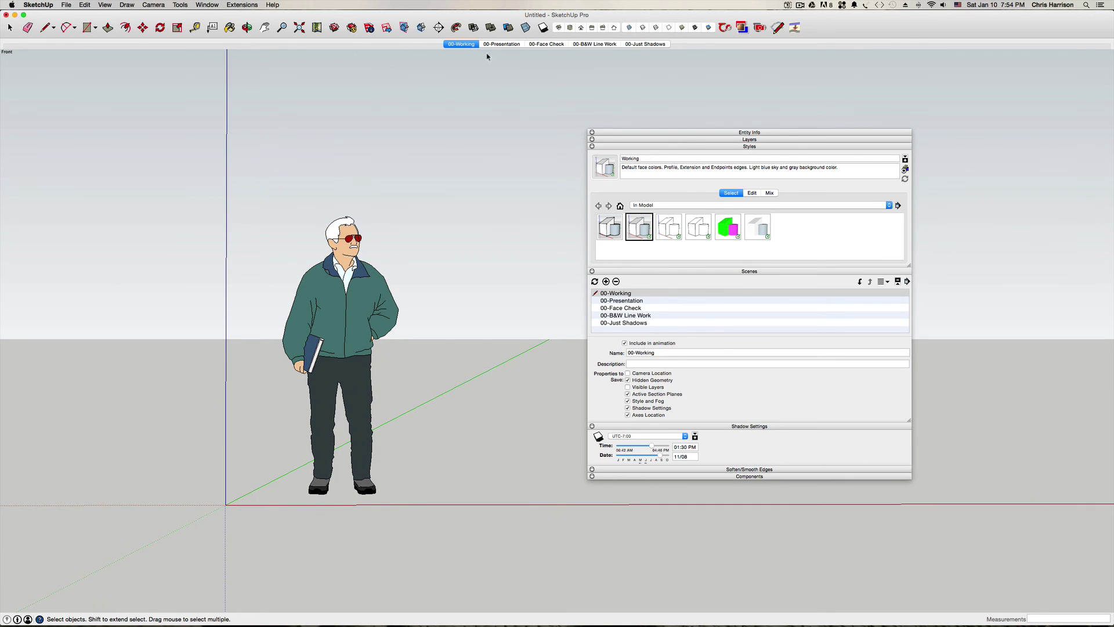
# Step: Purge unused styles and items through Model Info, then close the dialog
pyautogui.click(206, 6)
pyautogui.click(219, 22)
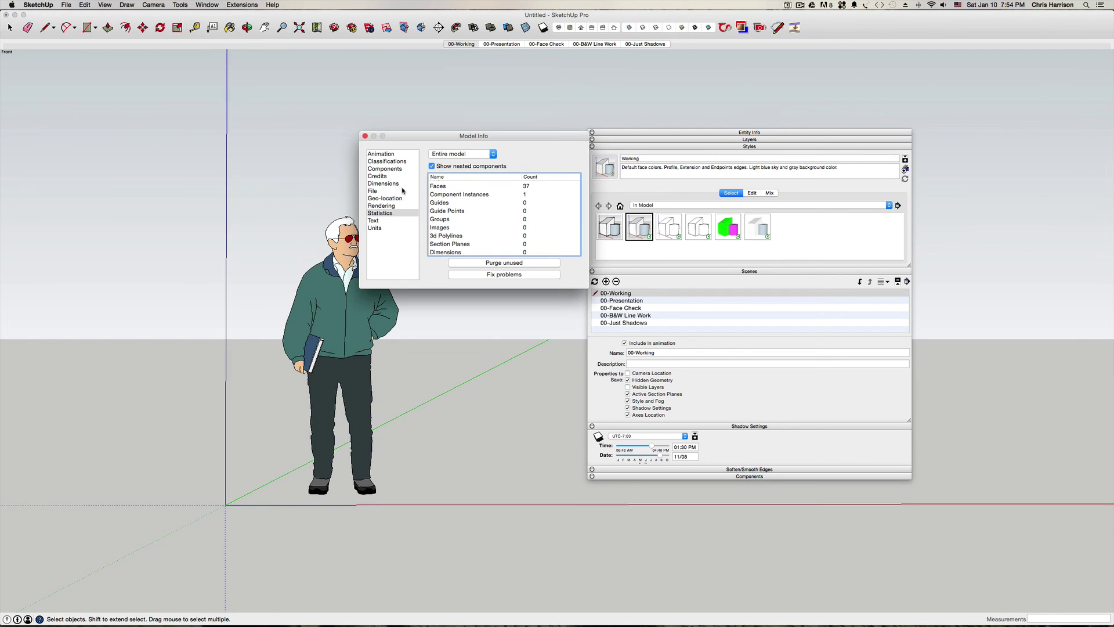
pyautogui.click(495, 263)
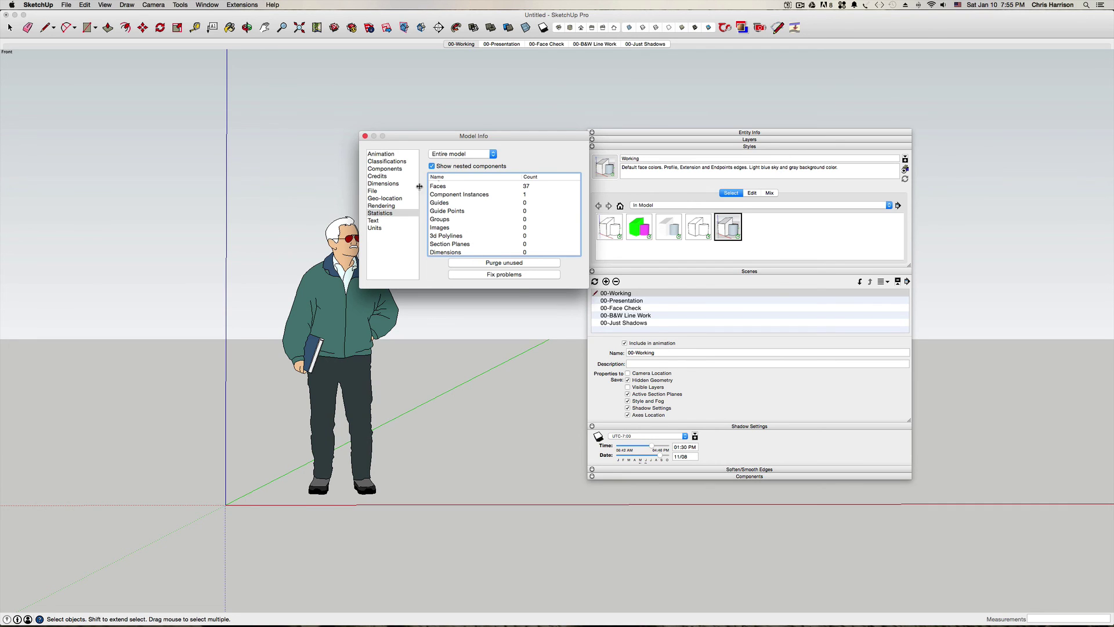
pyautogui.click(365, 137)
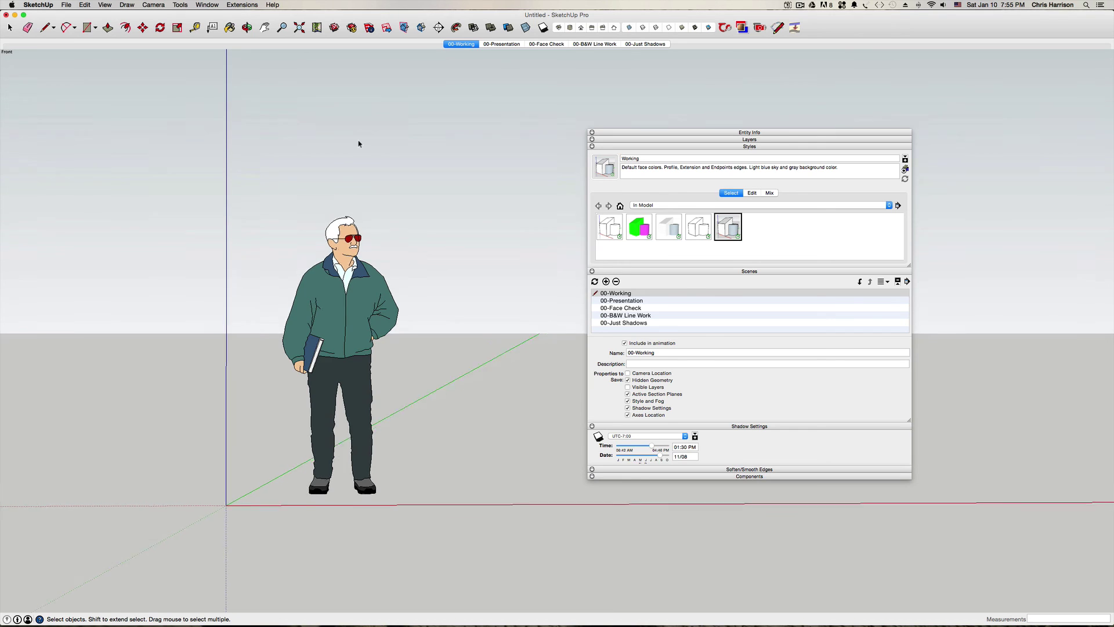
# Step: Collapse the Styles, Scenes and Shadow Settings panels and move the tray left
pyautogui.click(788, 147)
pyautogui.click(770, 153)
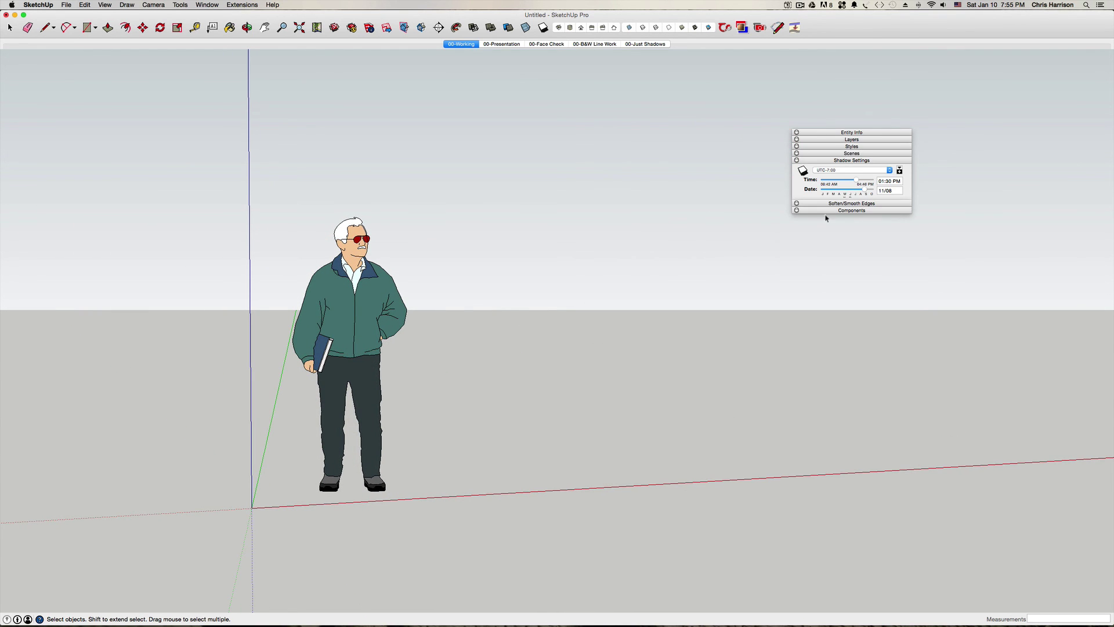
pyautogui.click(836, 160)
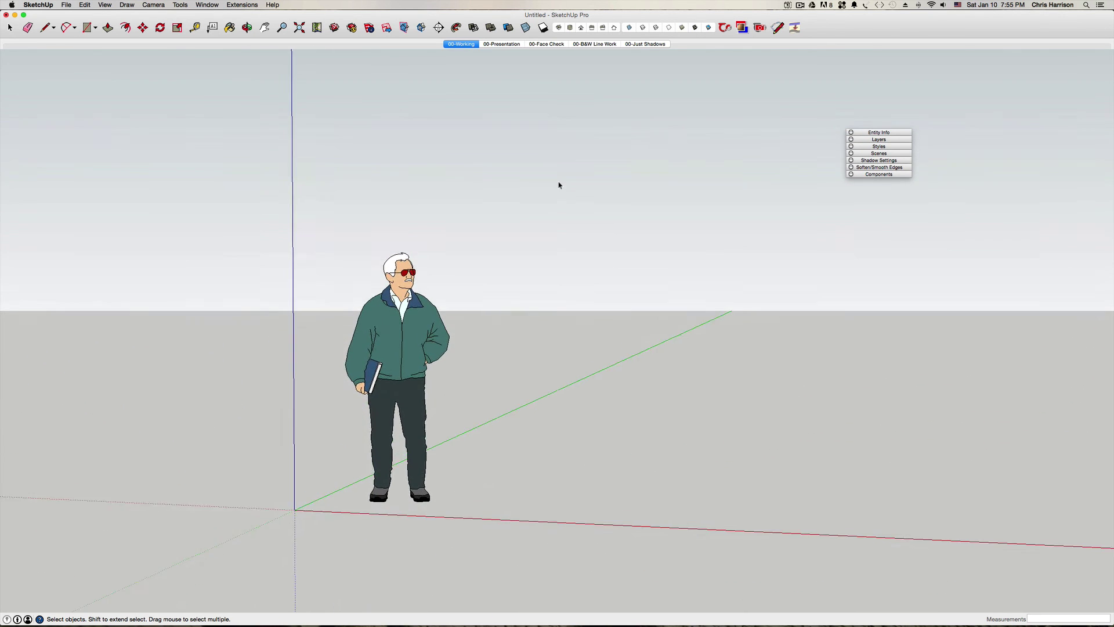
pyautogui.moveTo(885, 131); pyautogui.dragTo(777, 130)
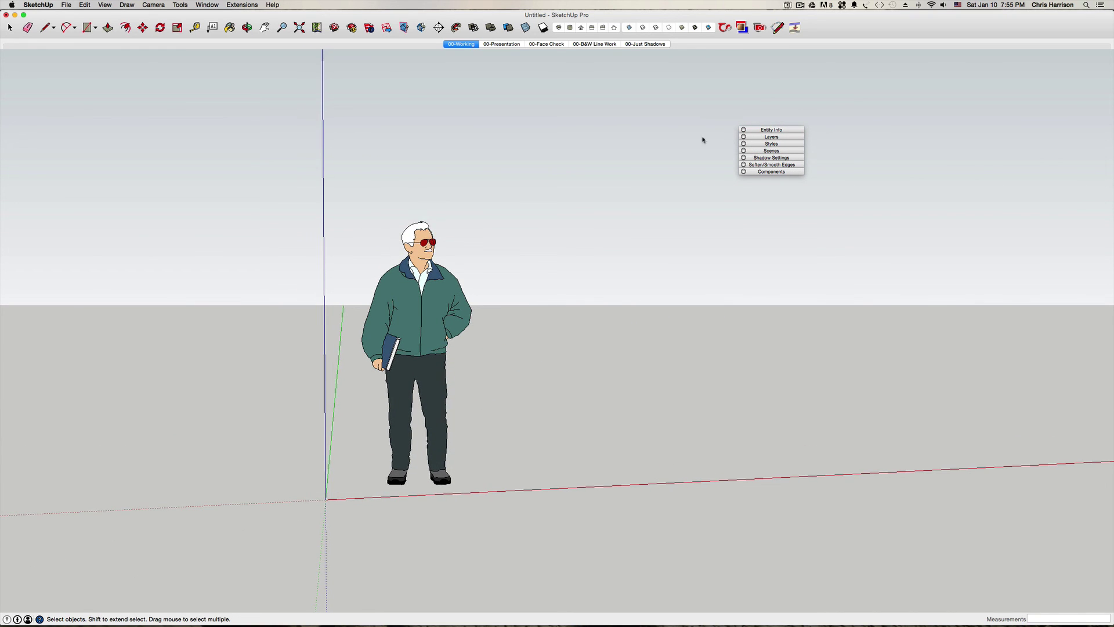
# Step: Save the model as the default template 'LDAR 171 Template'
pyautogui.click(68, 6)
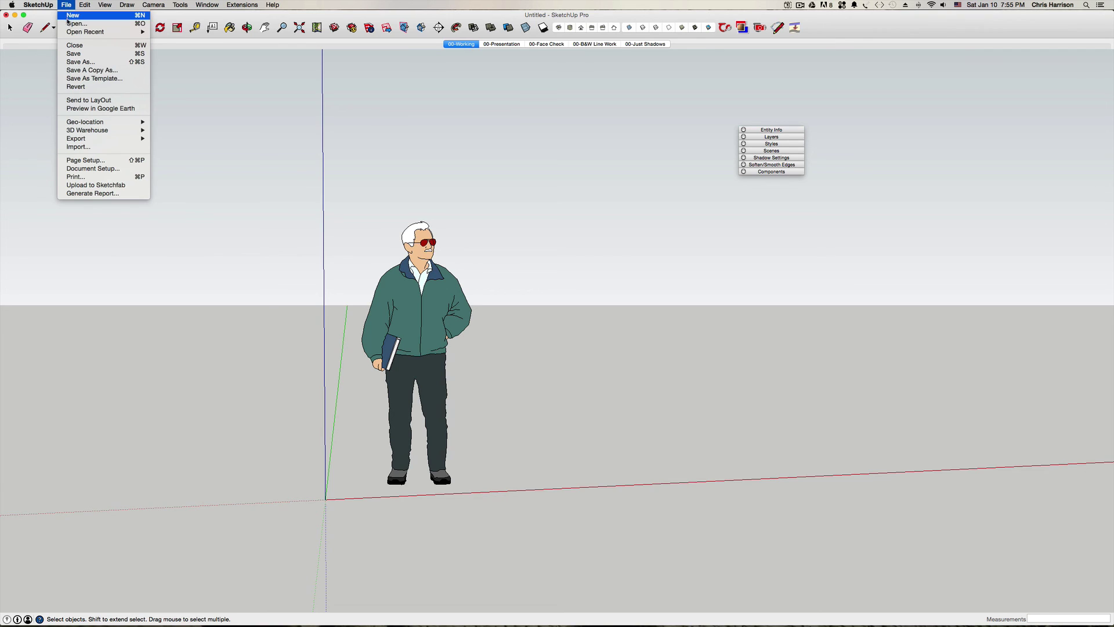
pyautogui.click(92, 78)
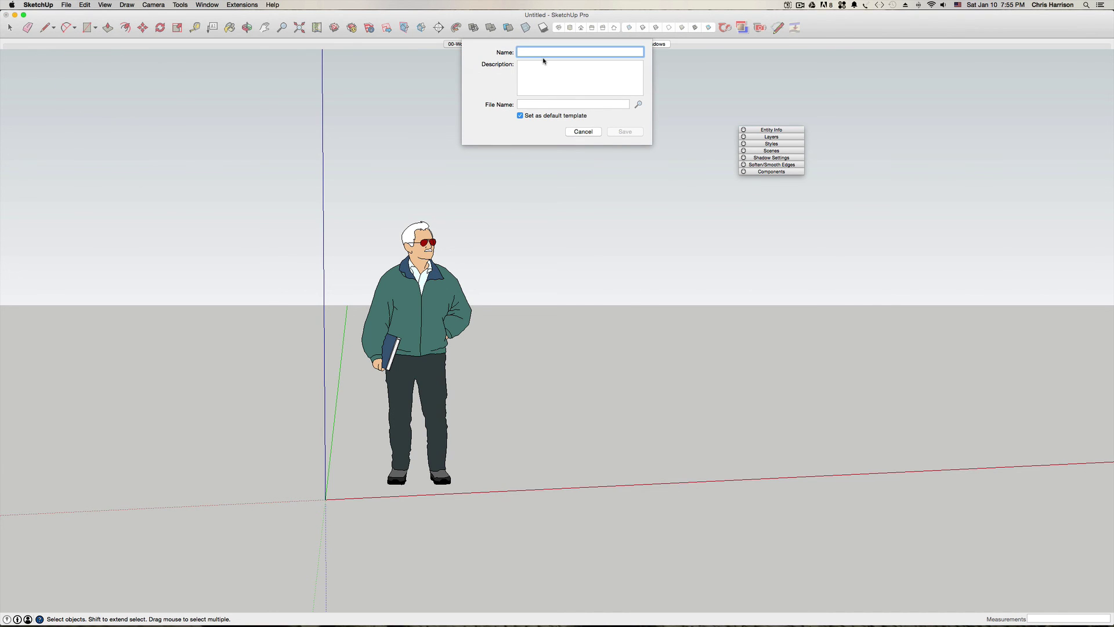
pyautogui.write('LDAR ')
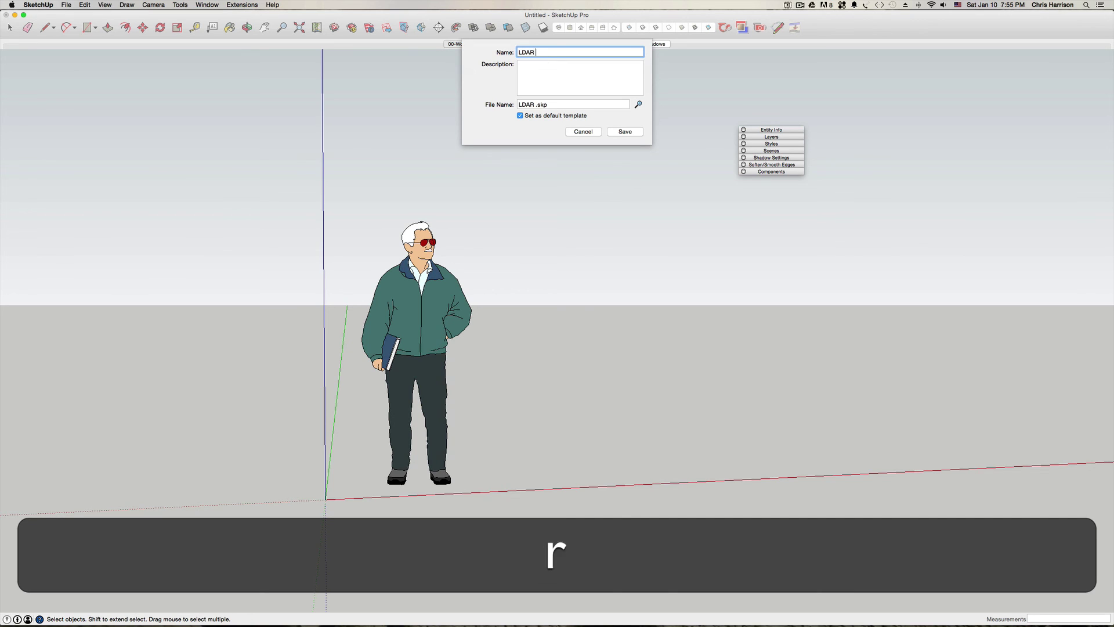
pyautogui.write('171')
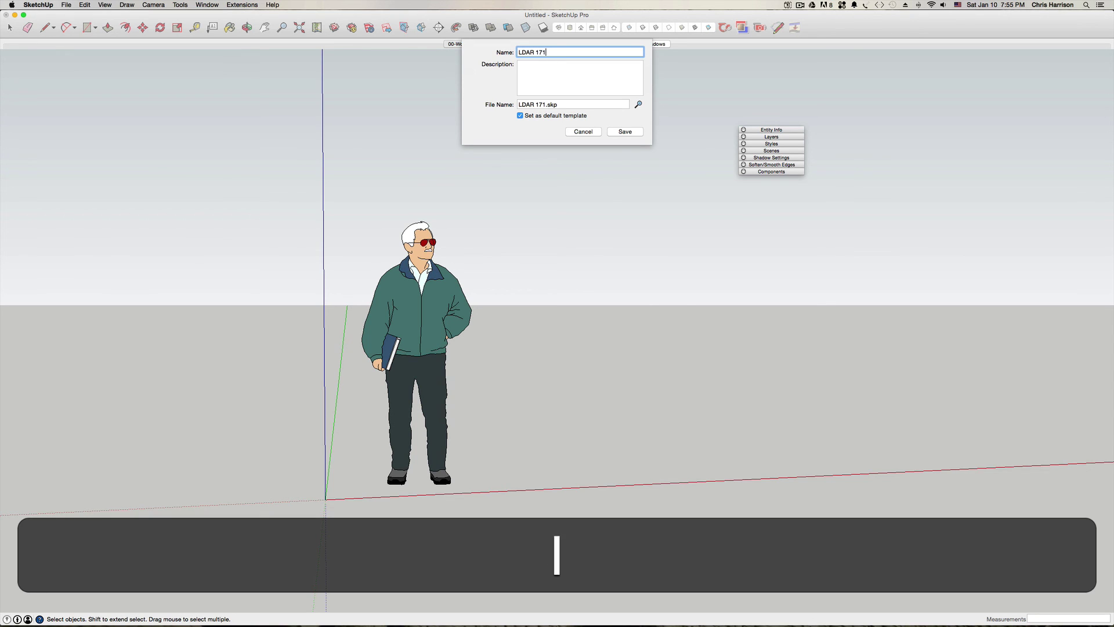
pyautogui.write(' Temp')
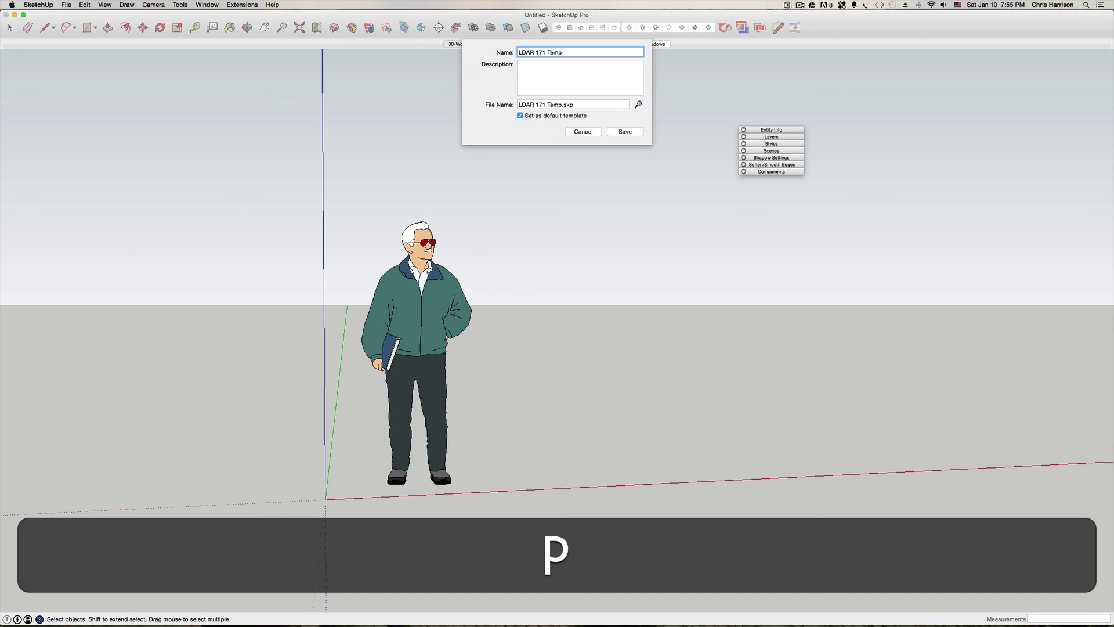
pyautogui.write('late')
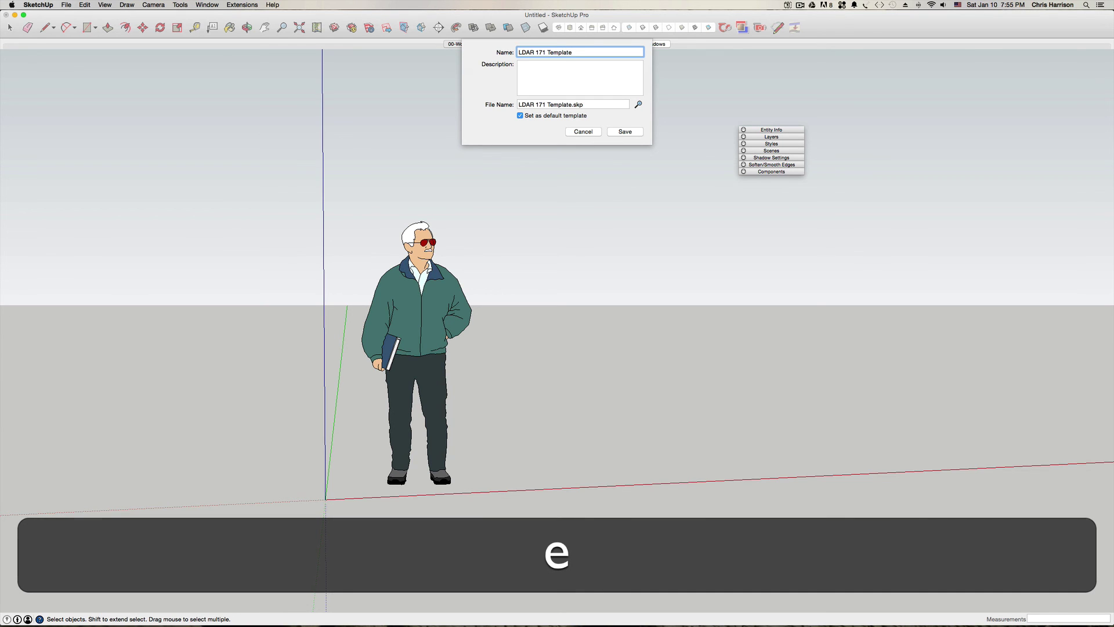
pyautogui.click(624, 132)
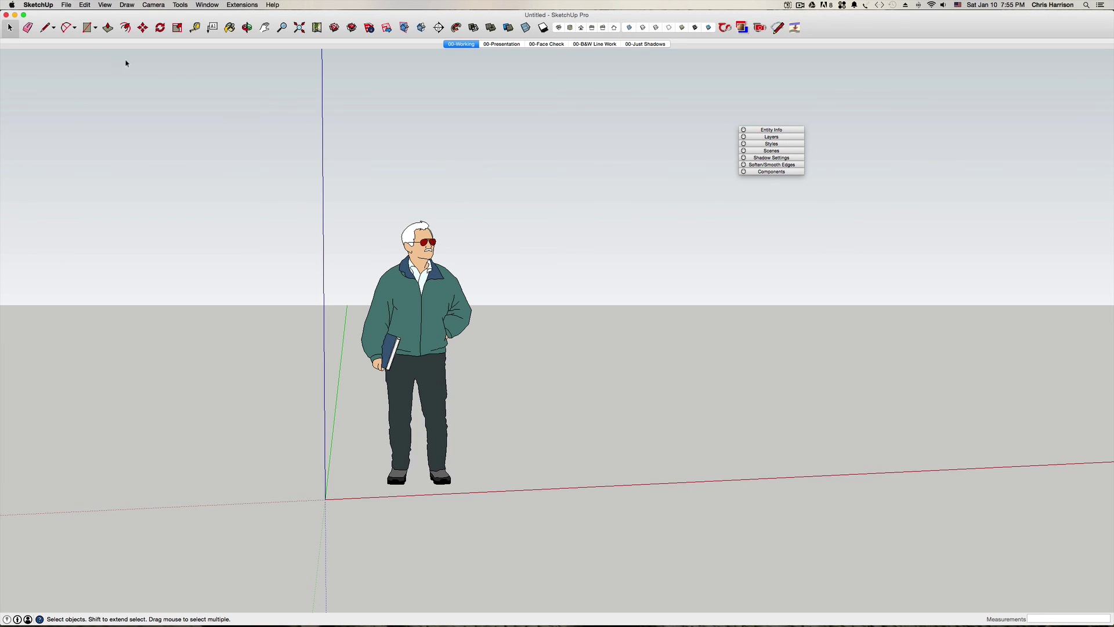
# Step: Start a new model from the template
pyautogui.click(67, 6)
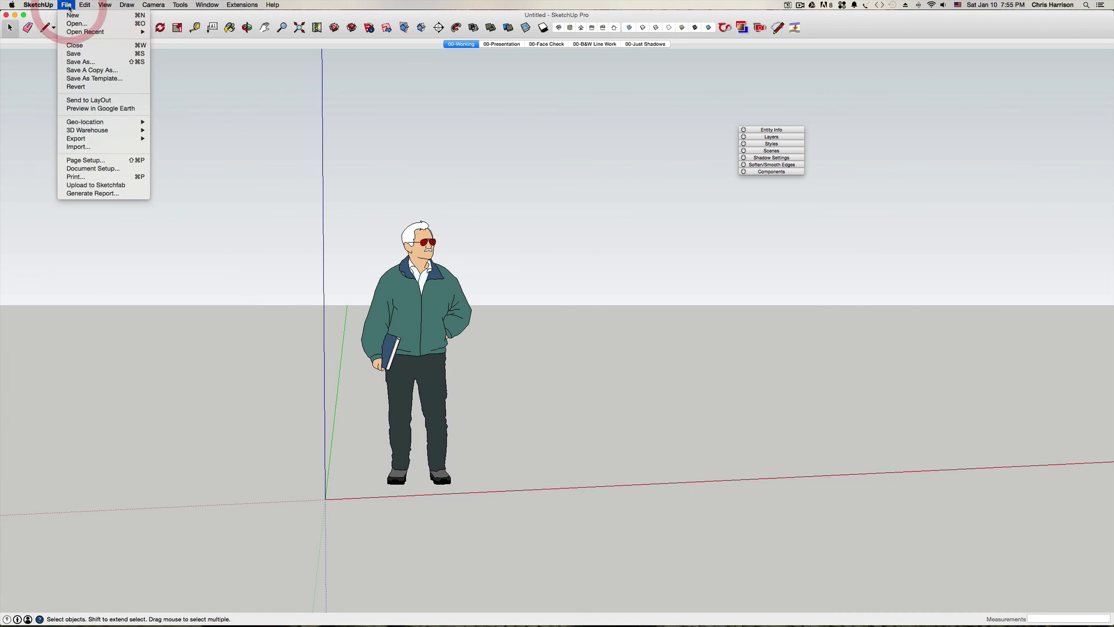
pyautogui.click(152, 86)
pyautogui.keyDown('shift'); pyautogui.moveTo(152, 87); pyautogui.dragTo(180, 104, button='middle'); pyautogui.keyUp('shift')
pyautogui.scroll(-6, 207, 134)
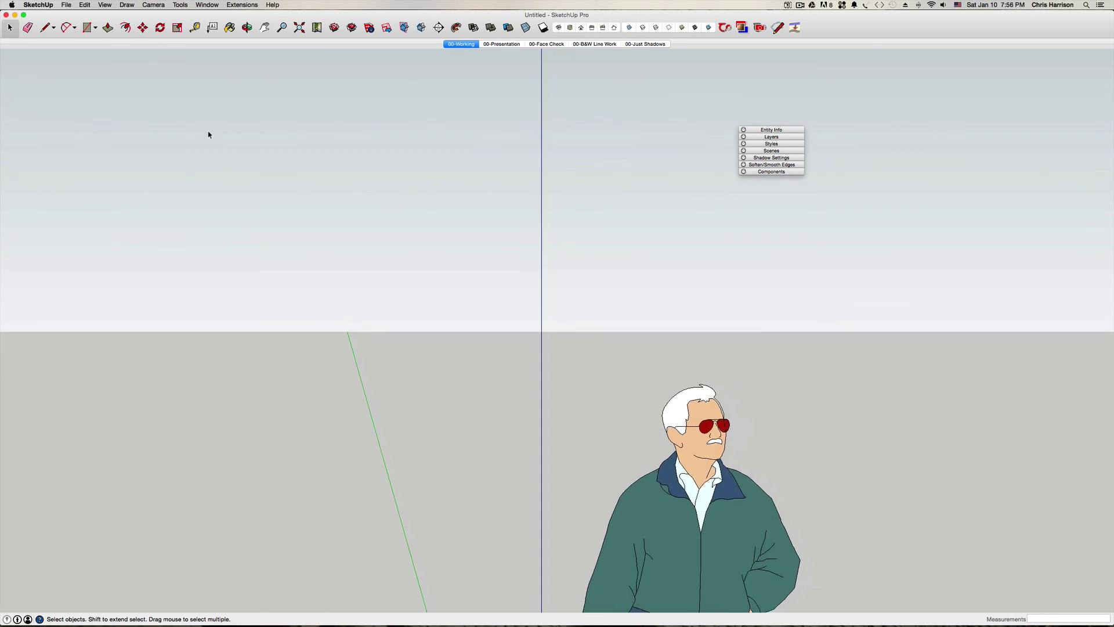